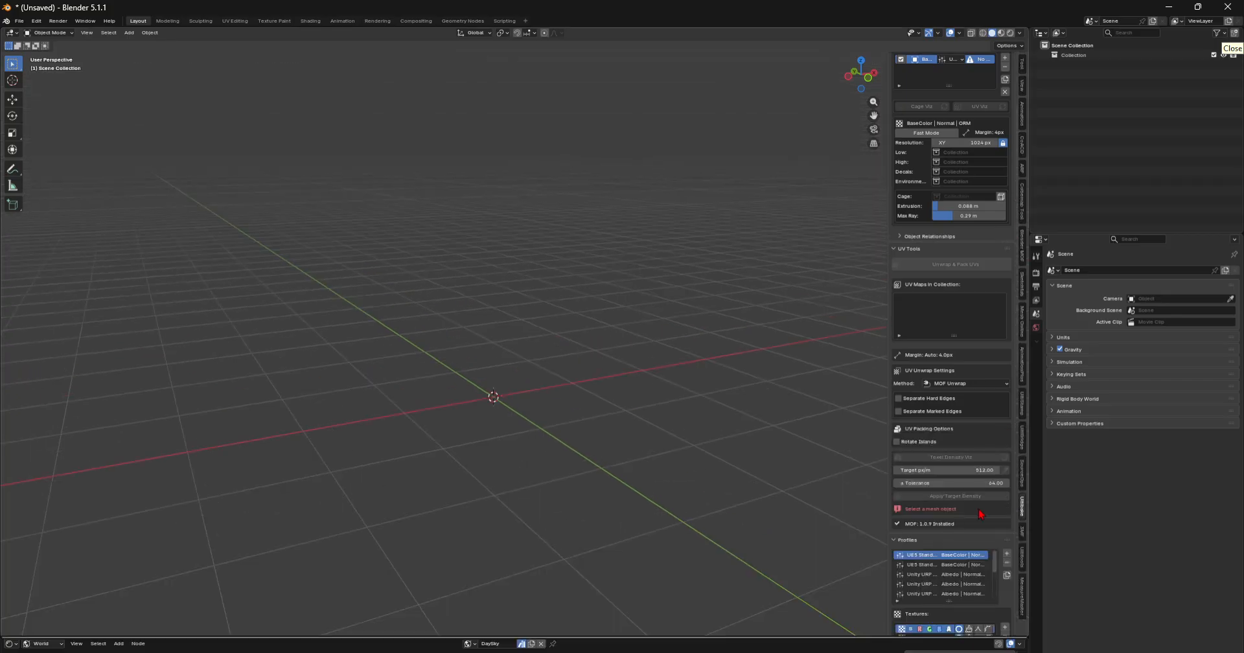
- Import the TinyLivingPack furniture model from the Sketchfab search results
click(1024, 440)
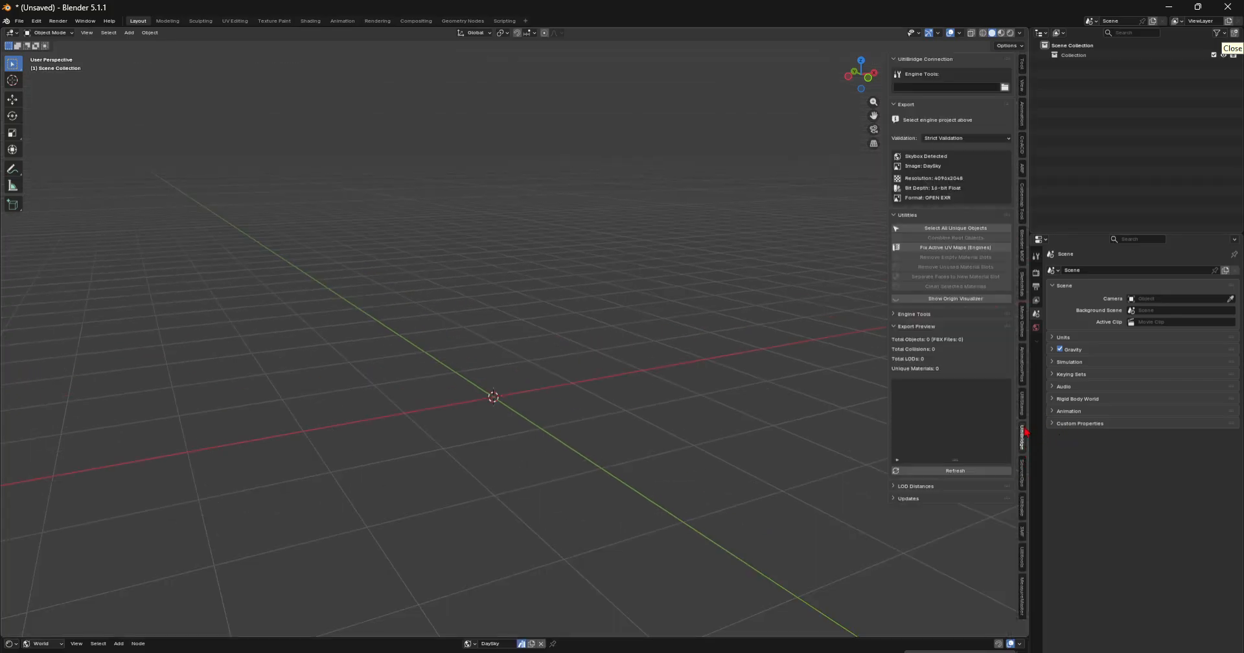
click(1022, 403)
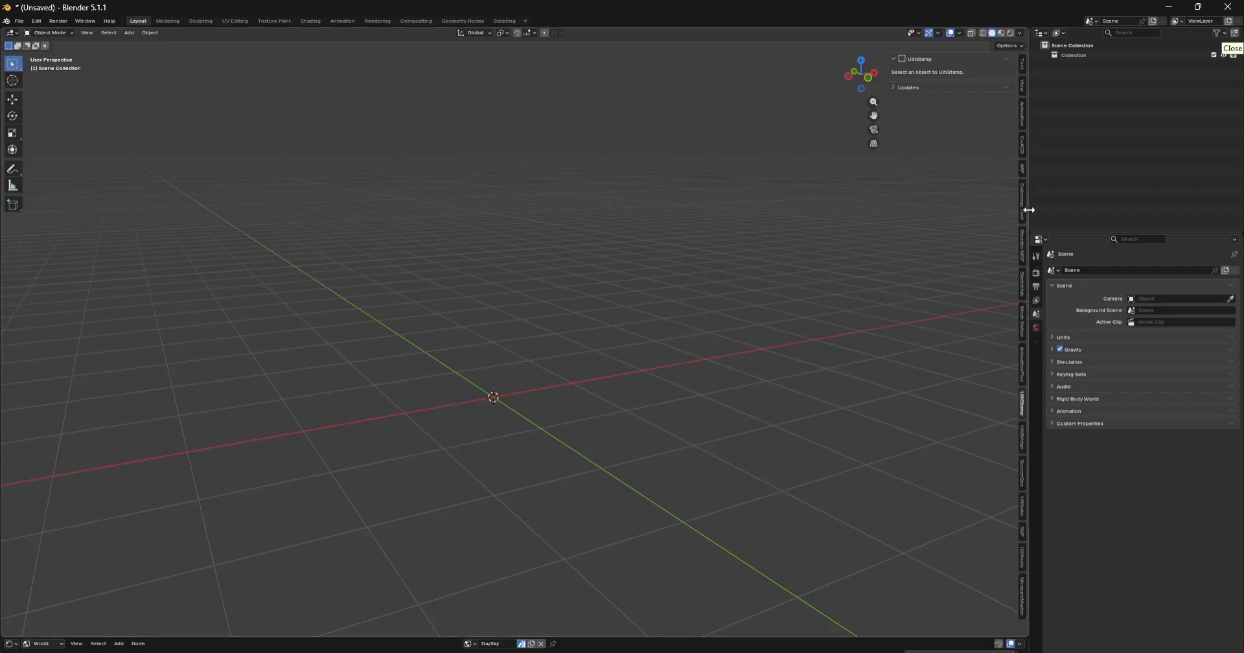
click(1023, 286)
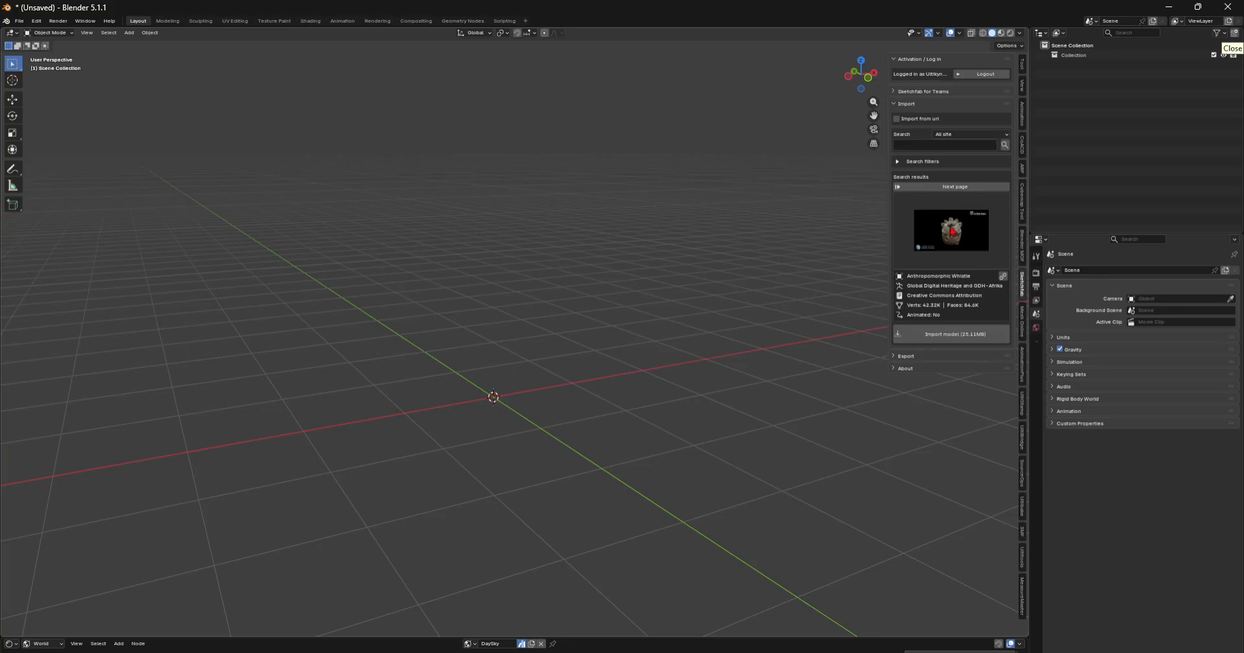
click(951, 228)
click(641, 357)
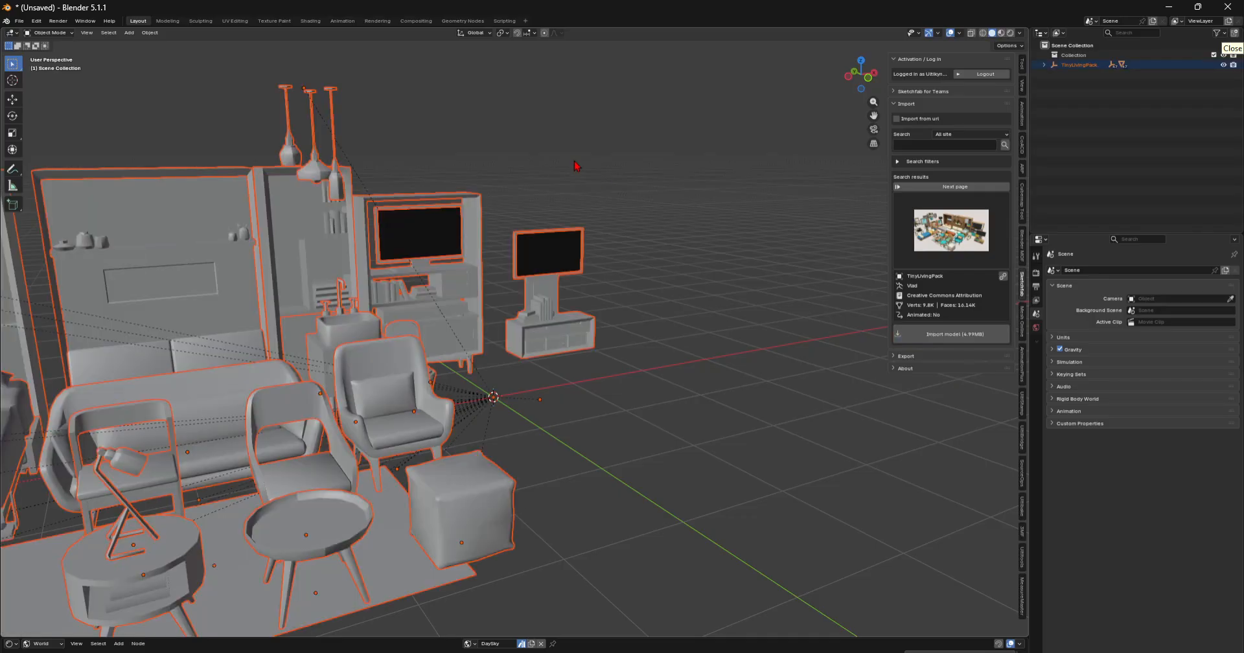
- Switch the viewport to Material Preview shading and frame the textured furniture
scroll(576, 166, down, 6)
mouse_move(576, 165)
middle_down()
mouse_move(681, 313)
mouse_move(906, 384)
middle_up()
key(z)
click(806, 283)
scroll(906, 384, up, 4)
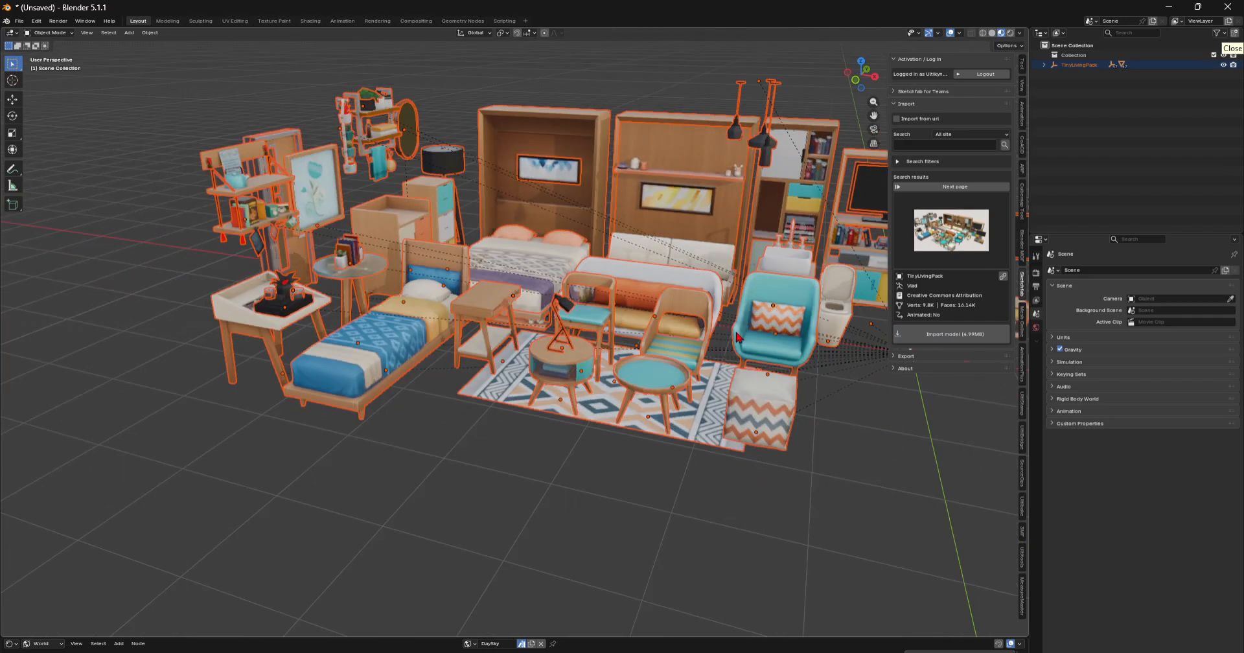
scroll(794, 434, down, 3)
middle_drag(794, 434, 767, 327)
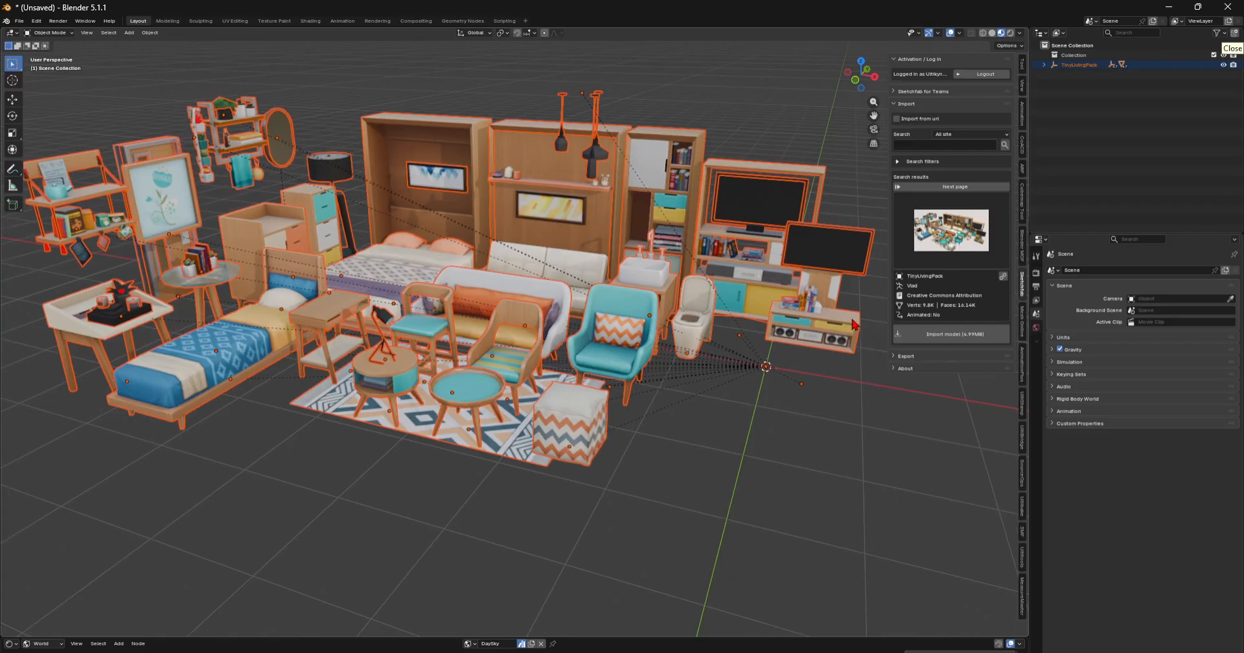
- Select the small TV stand object and show its material properties
click(768, 326)
click(784, 316)
click(1036, 426)
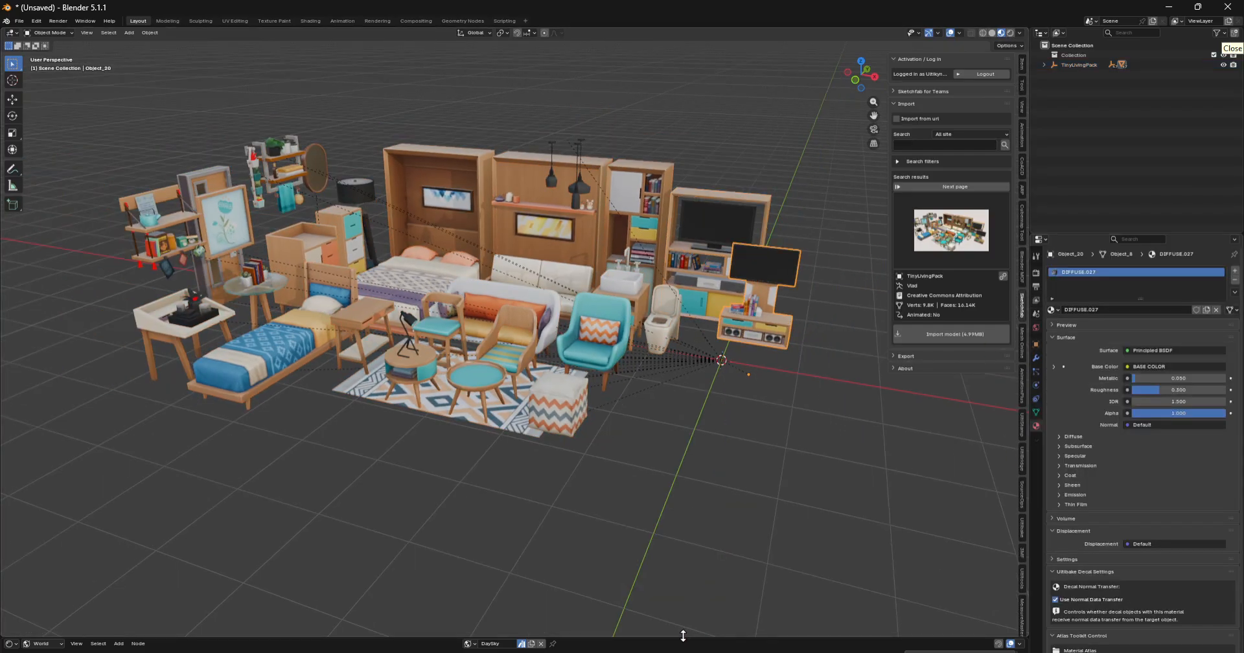
- Enlarge the shader editor and switch its shader type to Object to show the selected object's material nodes
drag(683, 635, 683, 429)
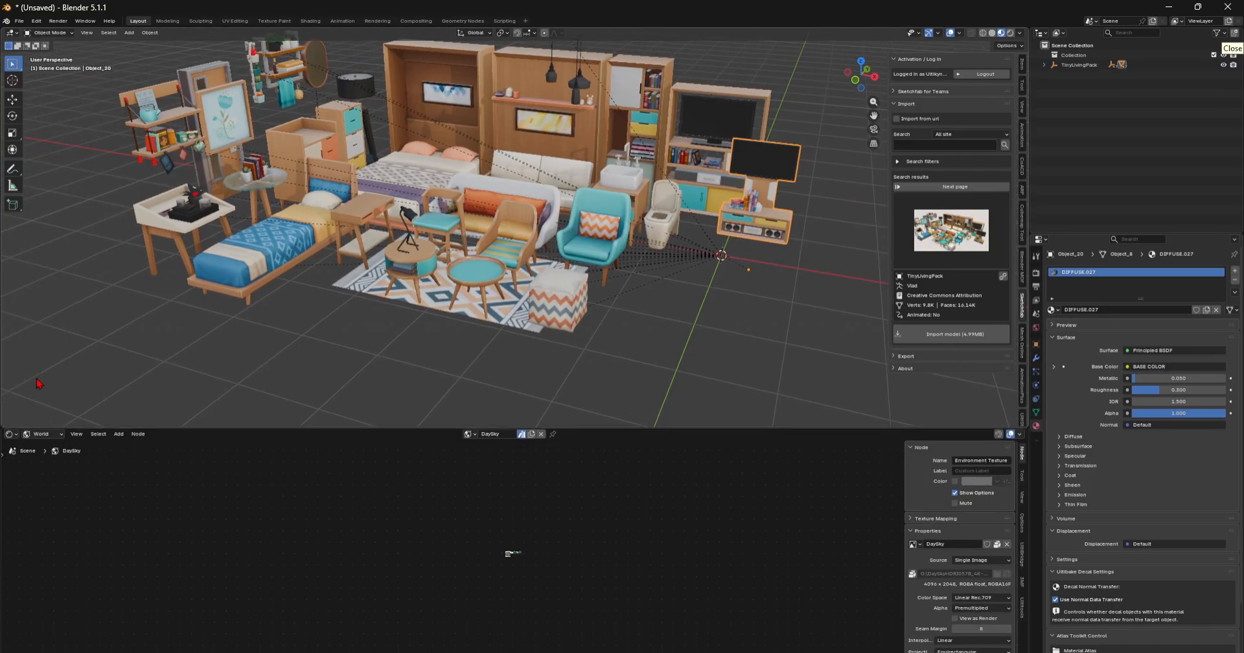
click(11, 434)
click(10, 435)
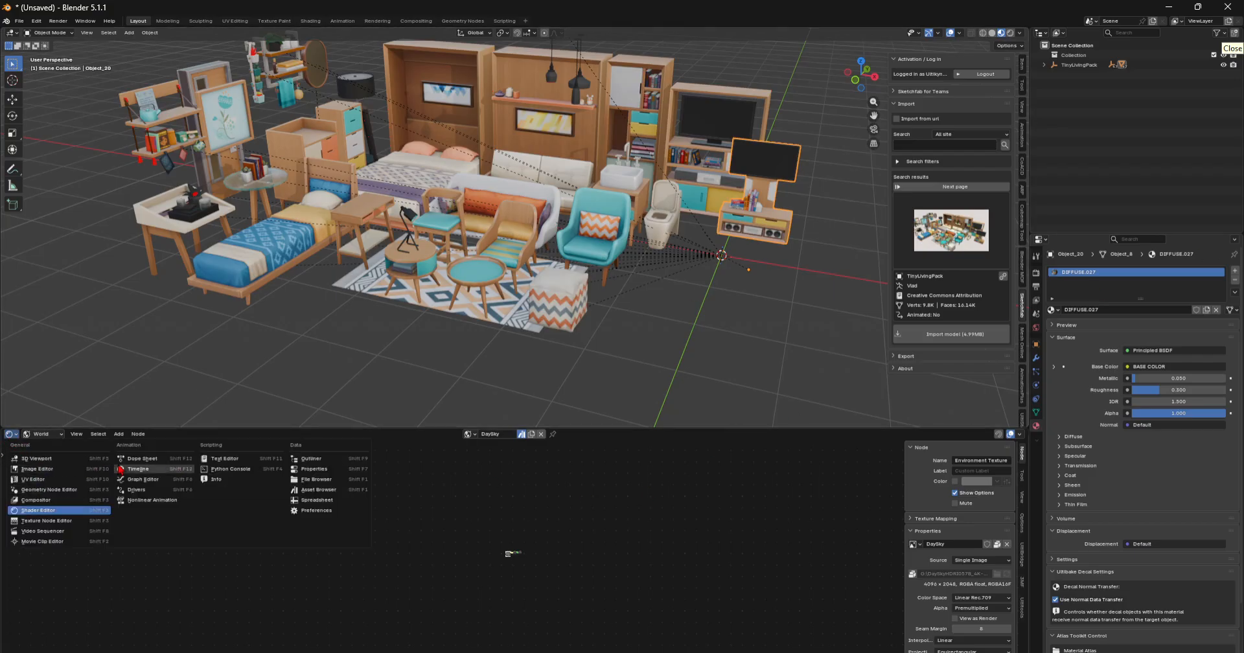
click(41, 434)
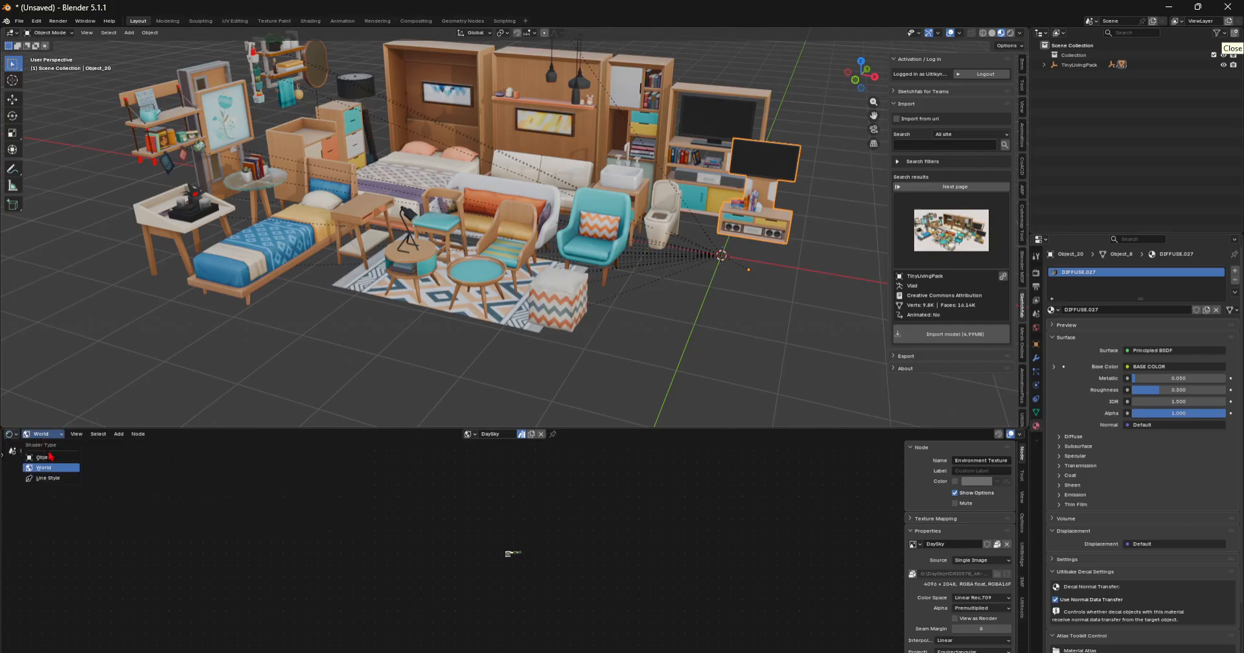
click(39, 446)
scroll(493, 548, up, 4)
scroll(469, 541, up, 4)
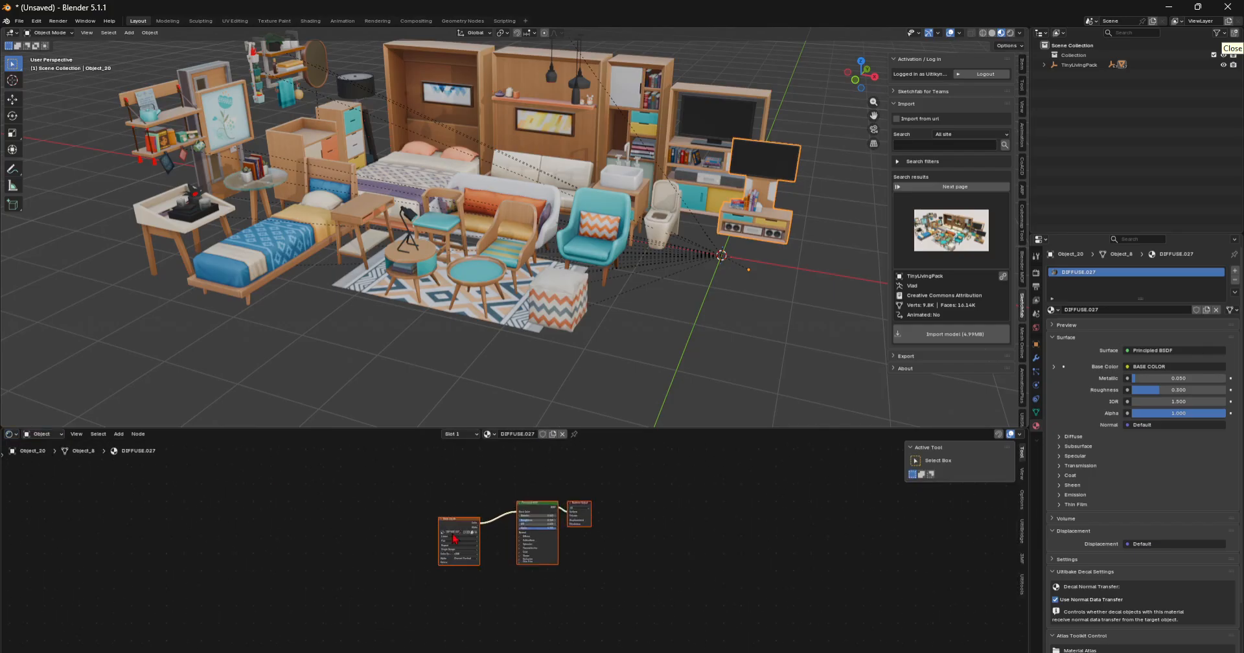
click(428, 499)
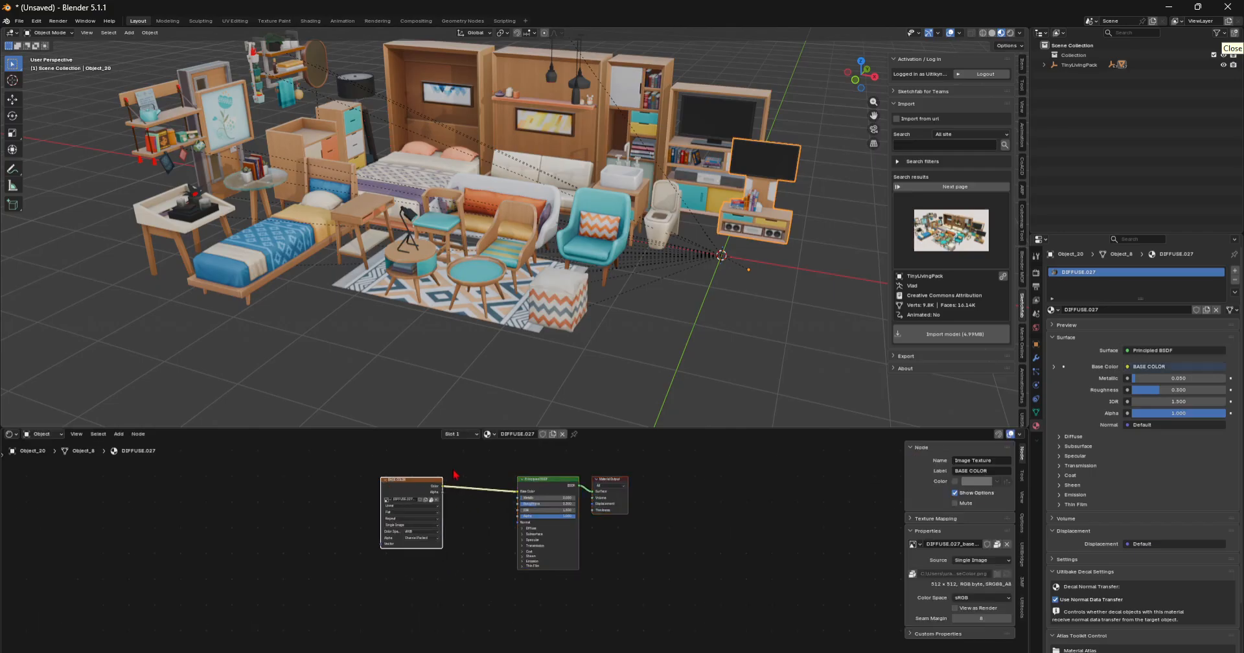
- Check how the materials differ between furniture pieces by selecting the whole set and a single chair
scroll(549, 279, down, 3)
drag(761, 345, 311, 113)
click(580, 239)
scroll(586, 237, up, 2)
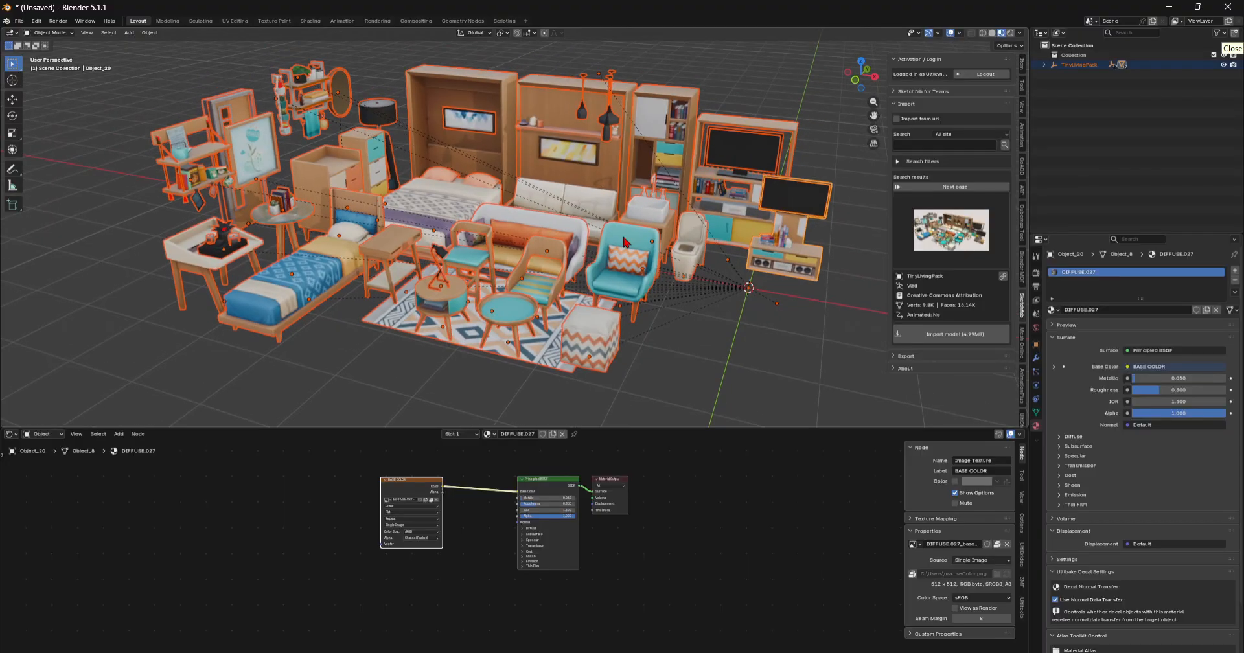
click(523, 243)
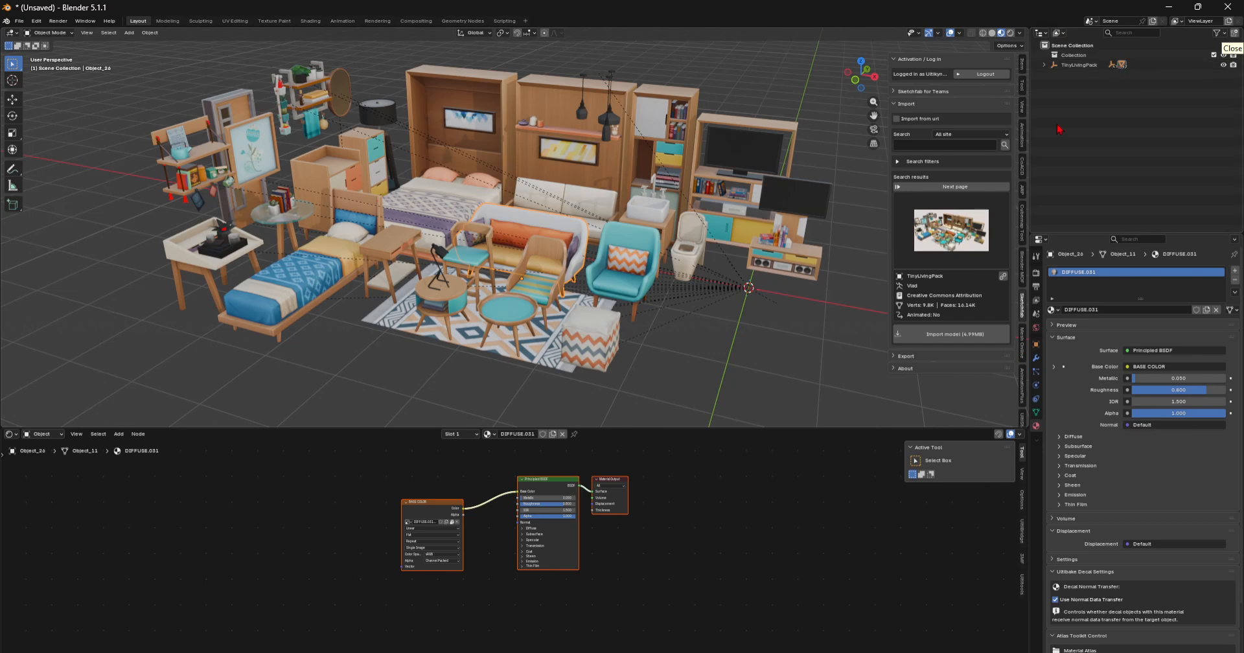
- Select all the furniture and open the UltiBake add-on panel, widened so its settings are readable
scroll(1022, 275, down, 6)
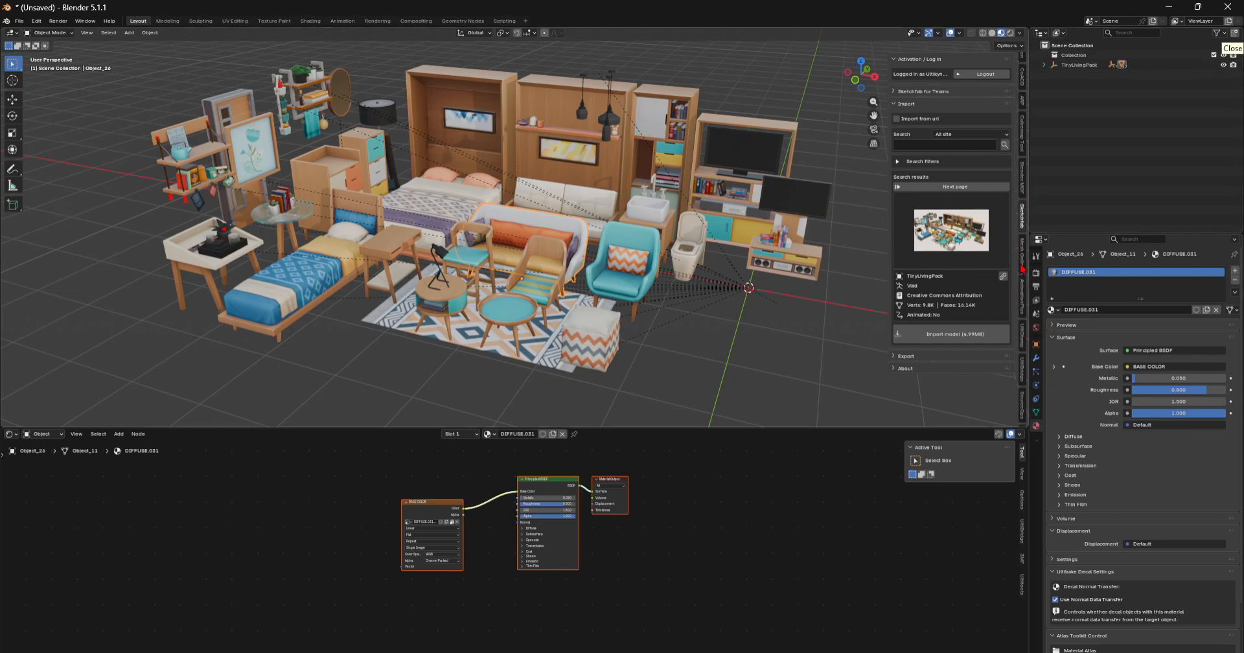
scroll(712, 389, down, 5)
drag(716, 392, 292, 71)
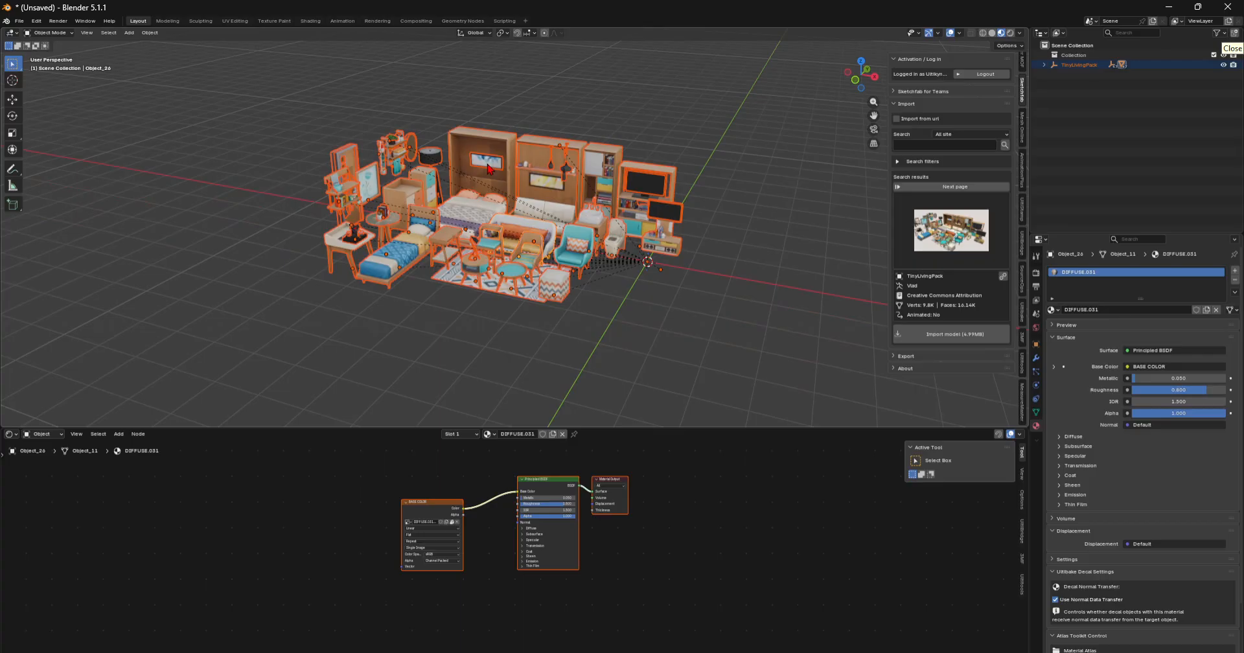
scroll(840, 298, up, 7)
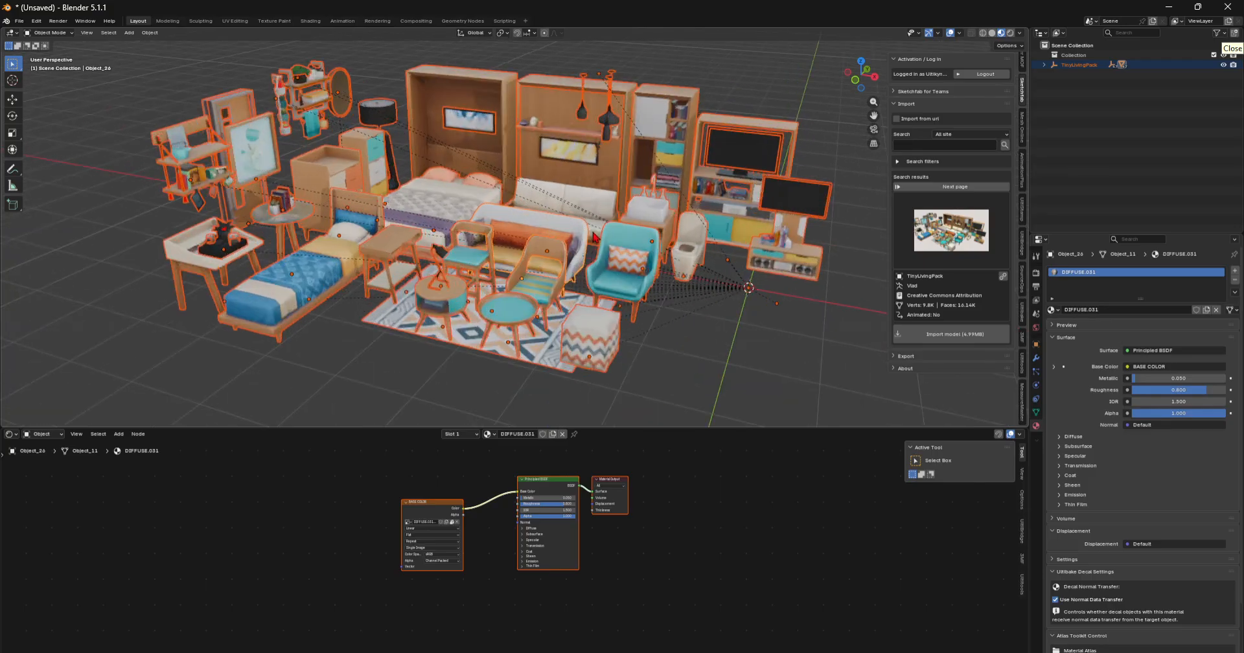
click(1023, 314)
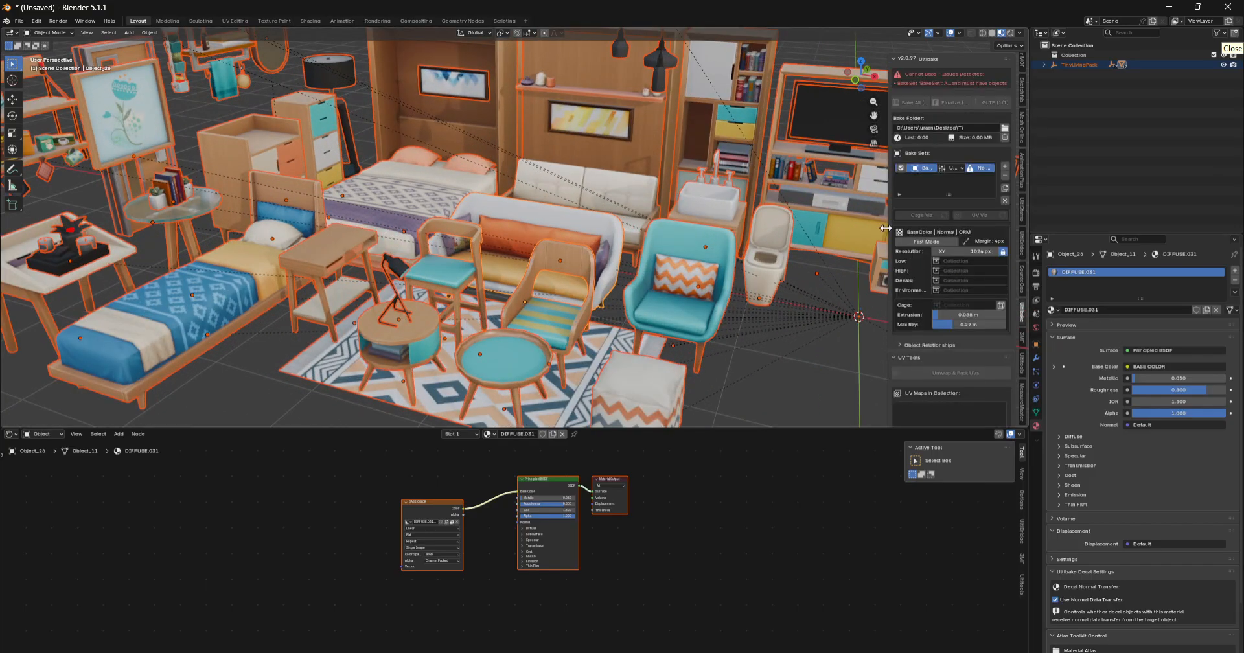
drag(888, 225, 830, 218)
scroll(829, 217, down, 5)
scroll(648, 246, up, 4)
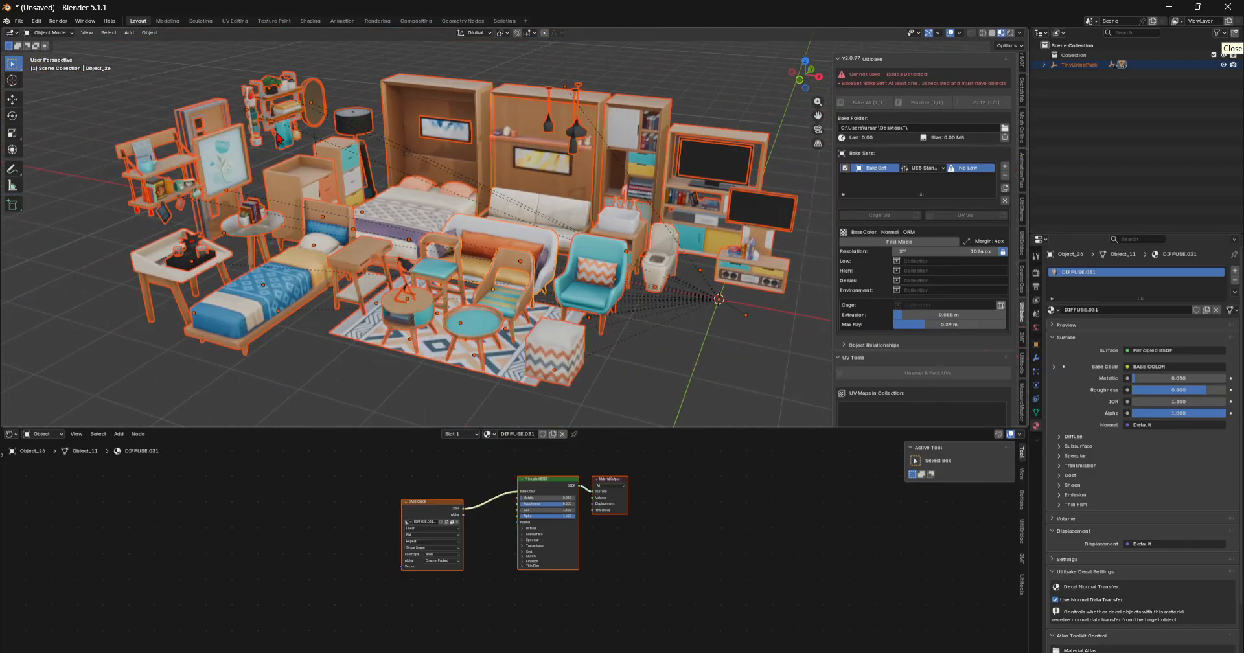
- Move TinyLivingPack into Collection and assign that collection as the bake set's Low source
drag(1079, 65, 1076, 55)
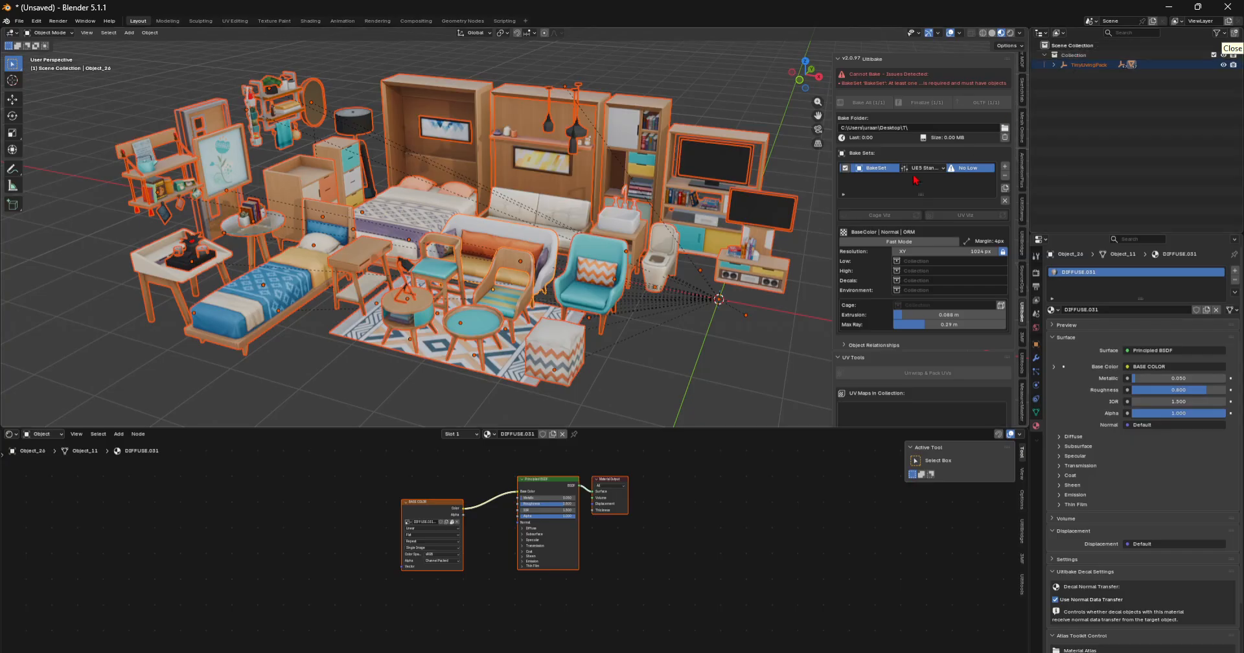
click(920, 260)
click(920, 278)
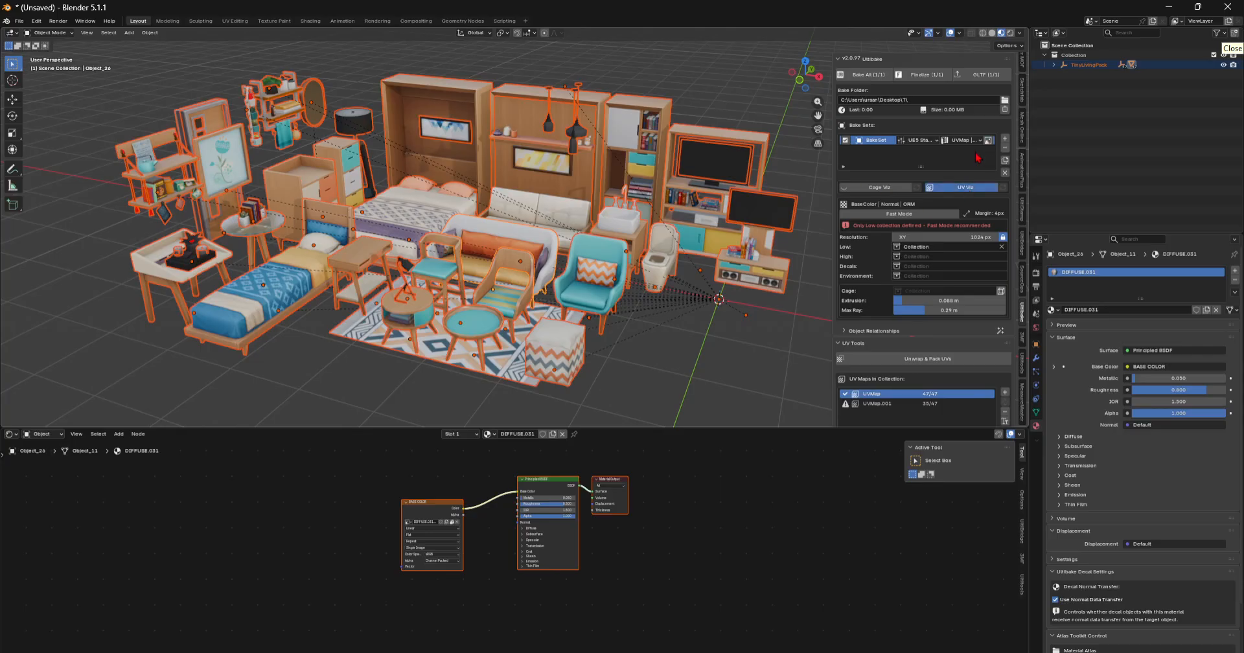
- Turn on the UV visualizer and split the shader editor to add an Image Editor beside it
click(960, 189)
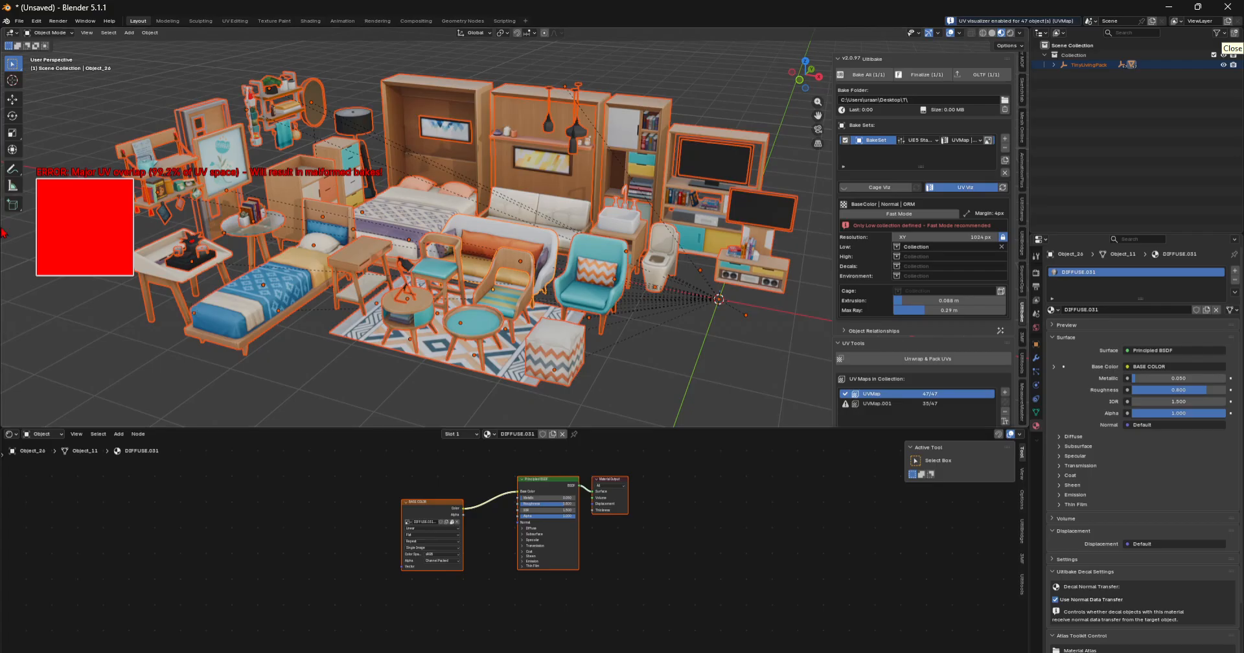
click(496, 281)
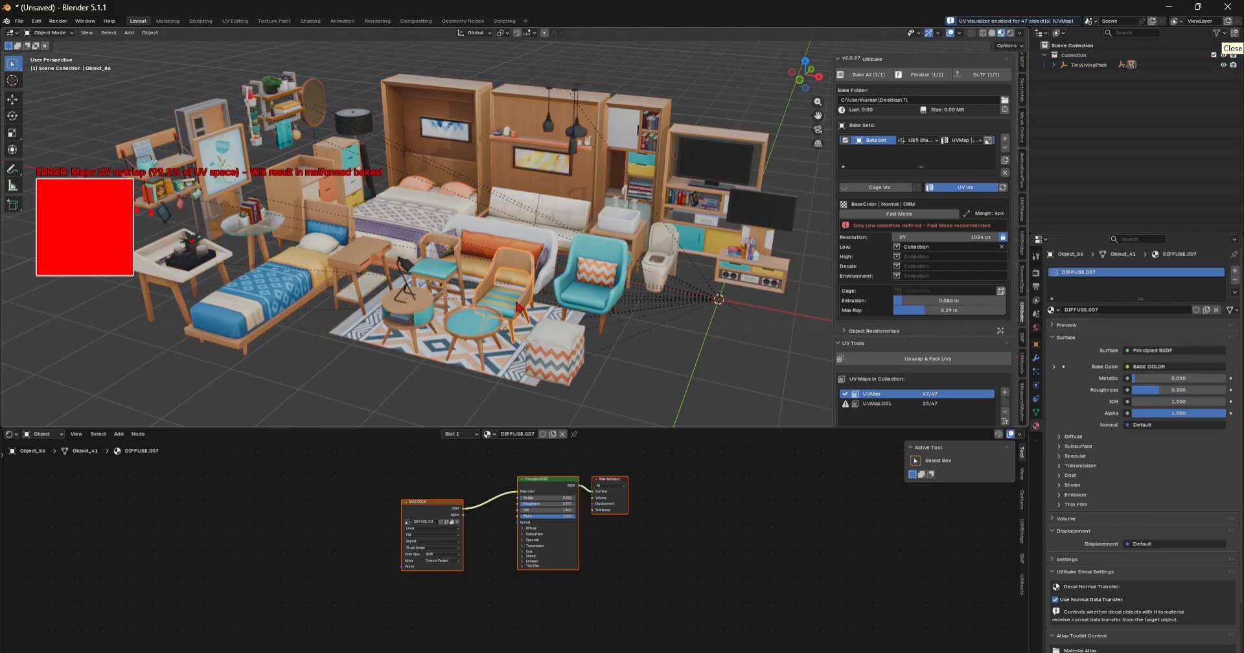
drag(4, 431, 282, 440)
click(10, 434)
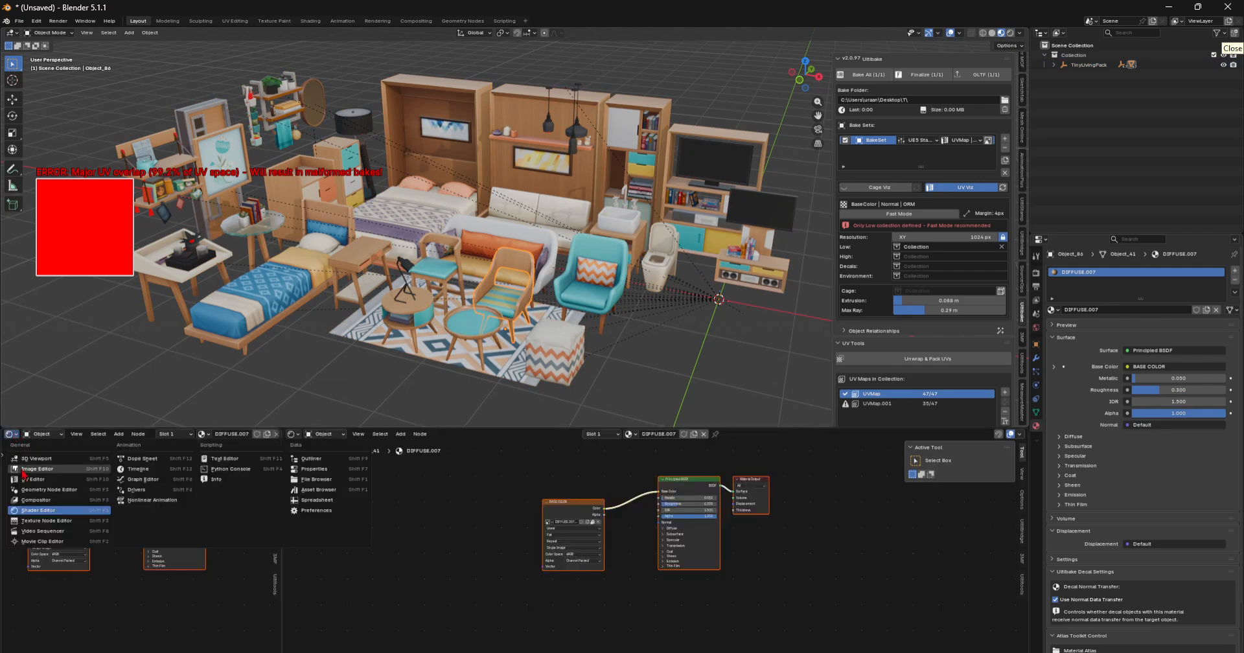
click(26, 469)
- Compare the UV layouts of the round tables and the wooden chair in the Image Editor
click(436, 283)
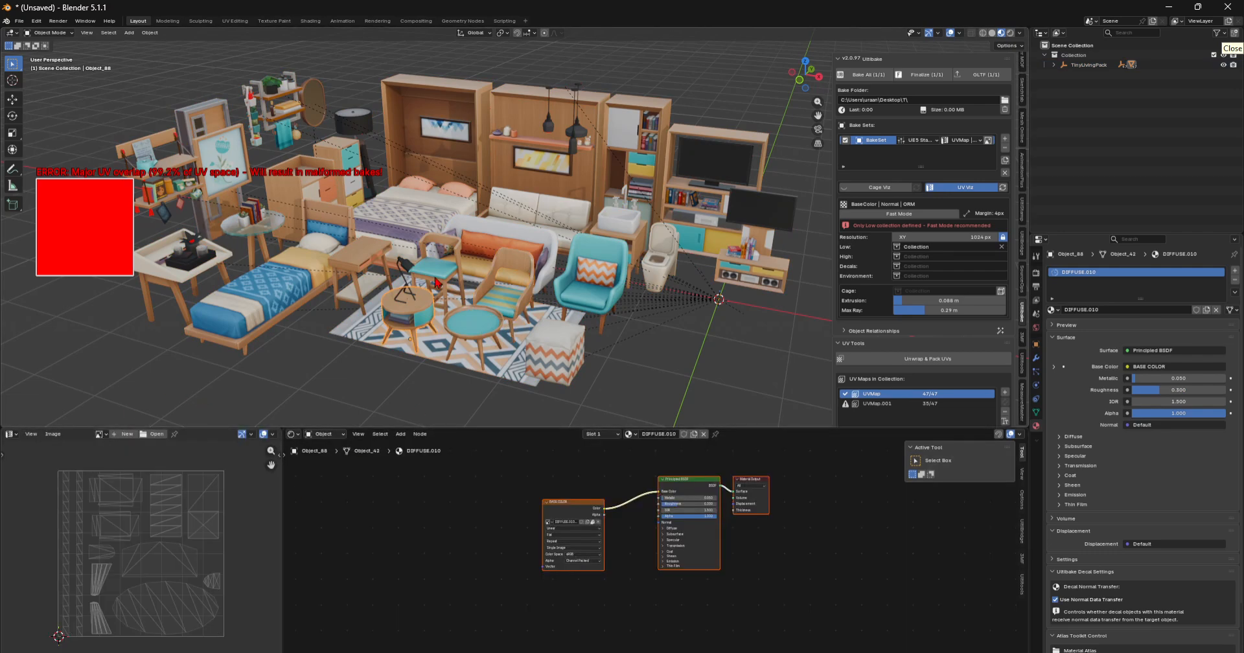
click(401, 323)
click(484, 339)
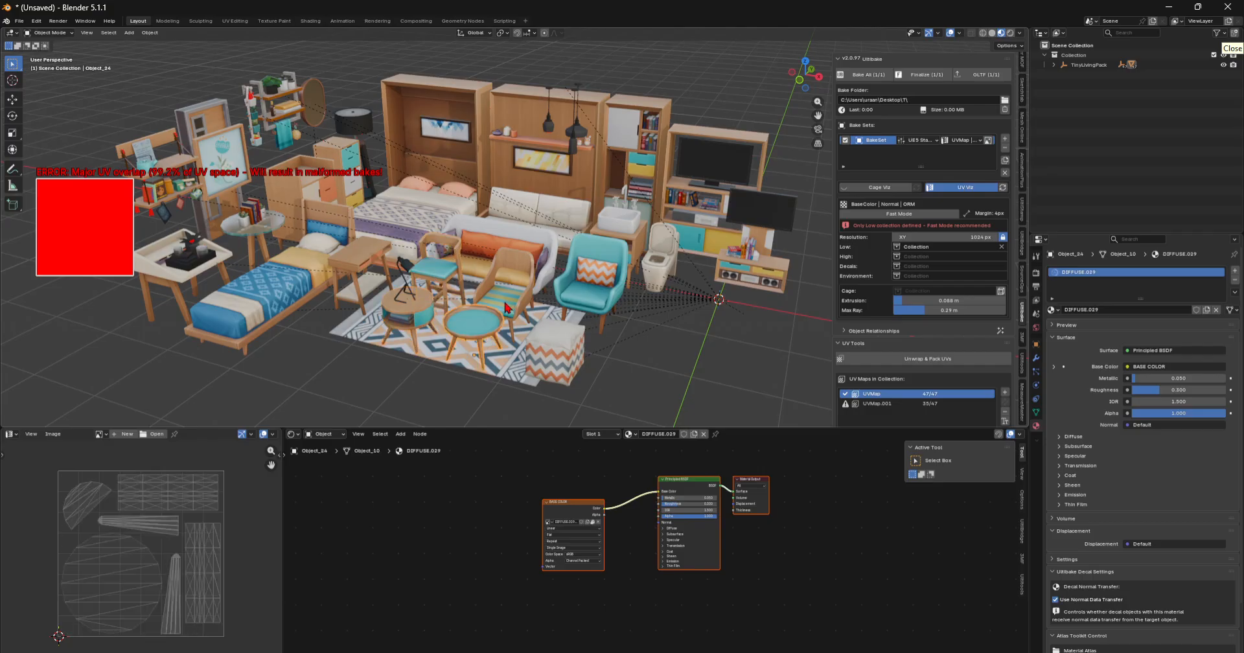
click(506, 308)
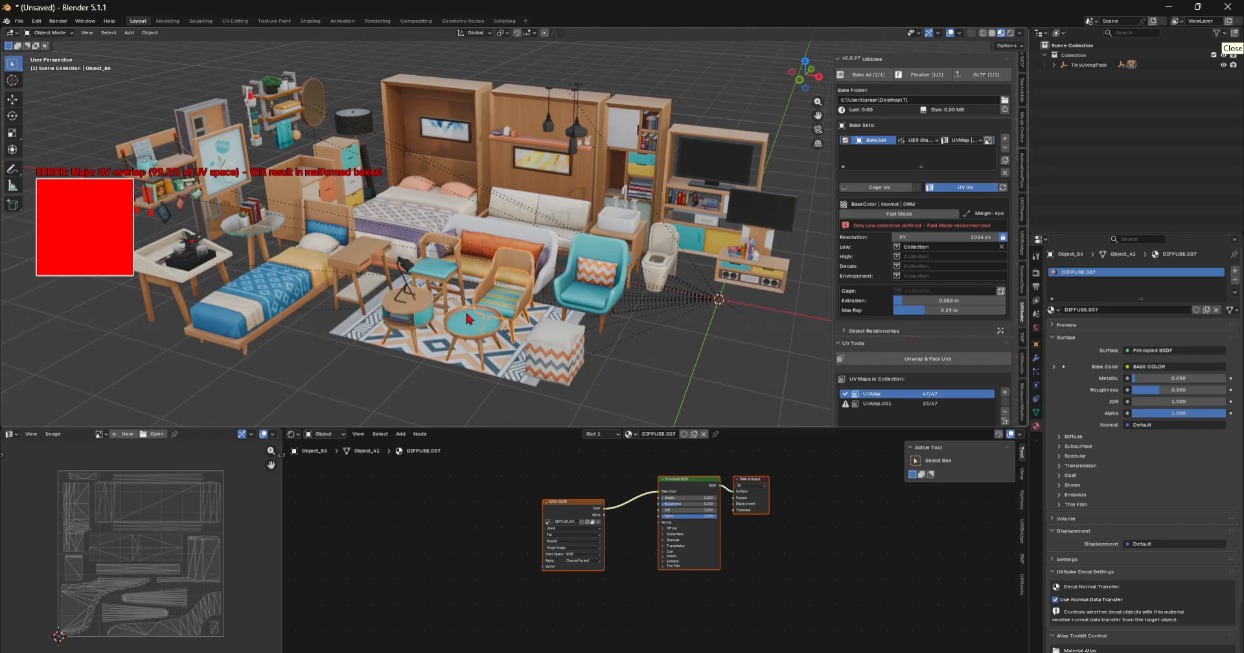
- Remove the UVMap.001 UV map from all objects in the collection
scroll(965, 353, down, 4)
scroll(975, 376, down, 2)
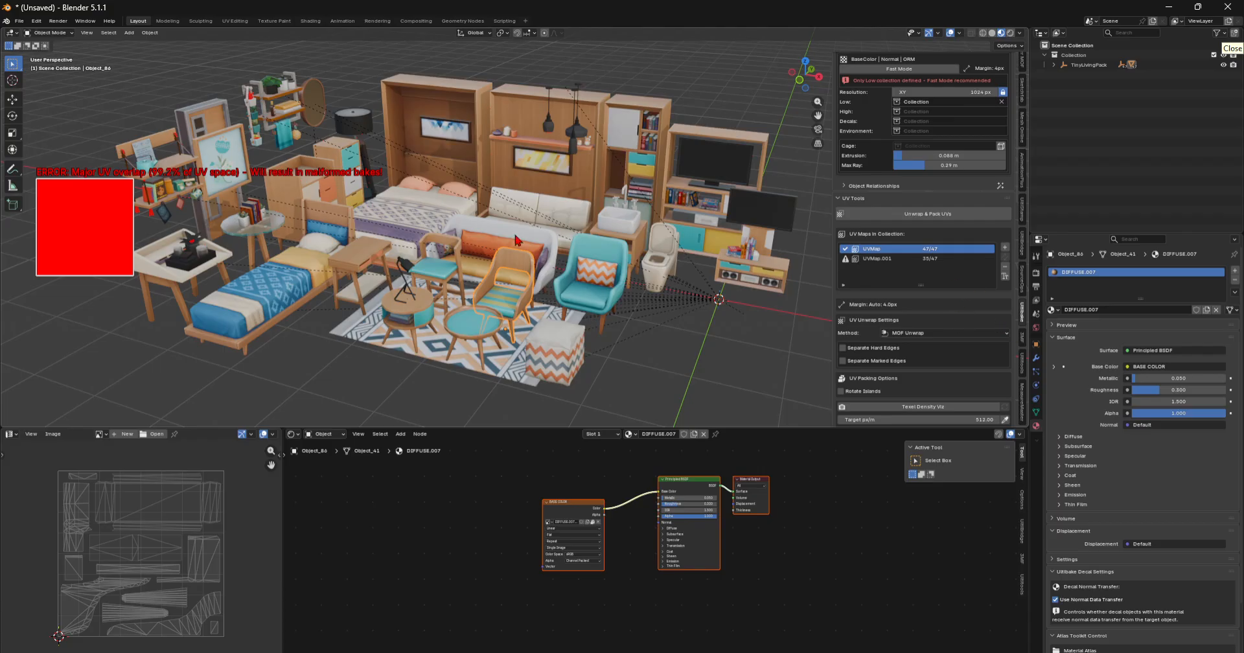
middle_drag(636, 293, 943, 243)
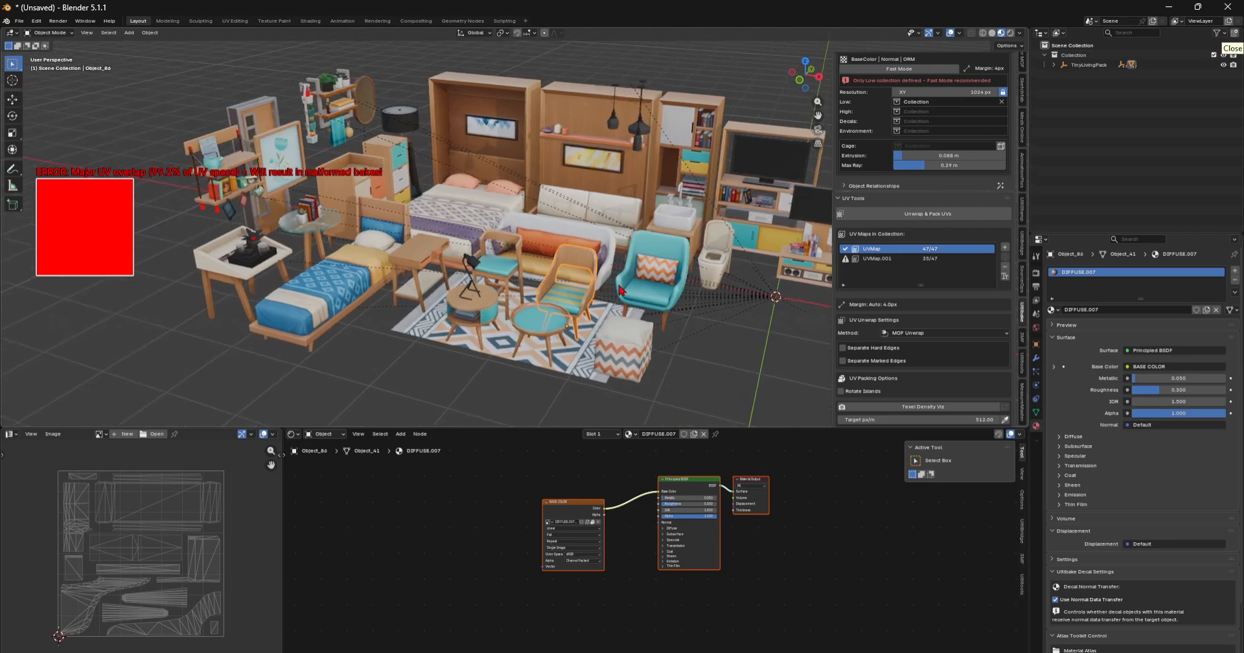
click(882, 259)
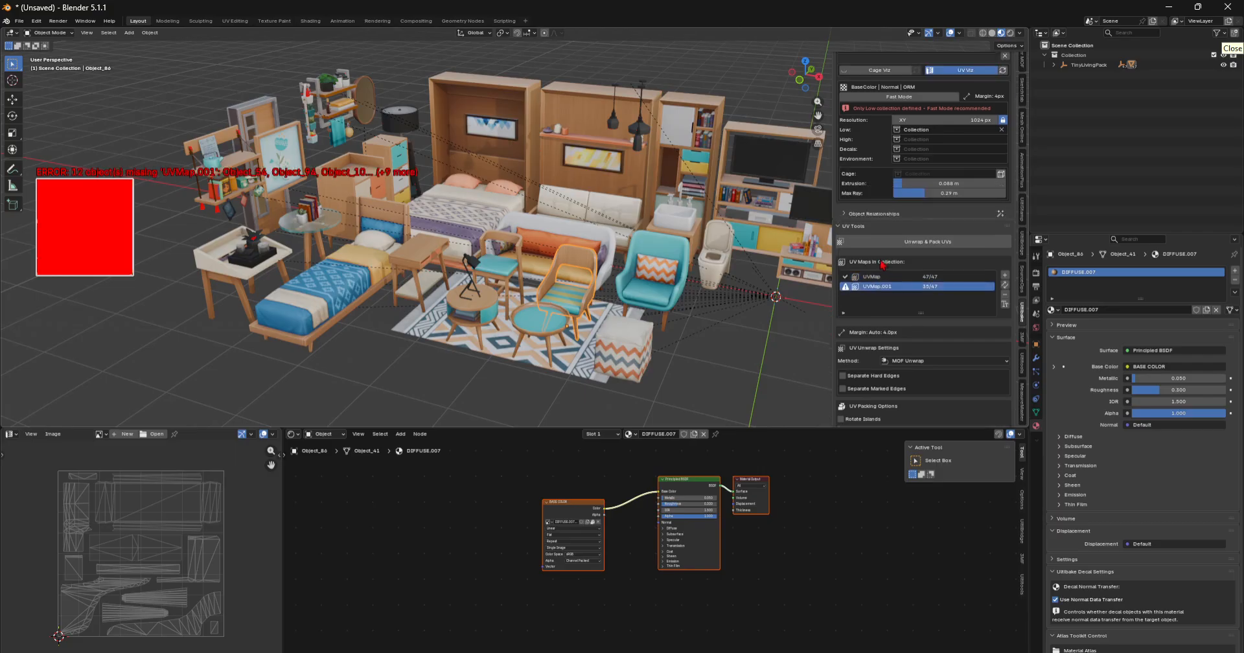
click(1005, 295)
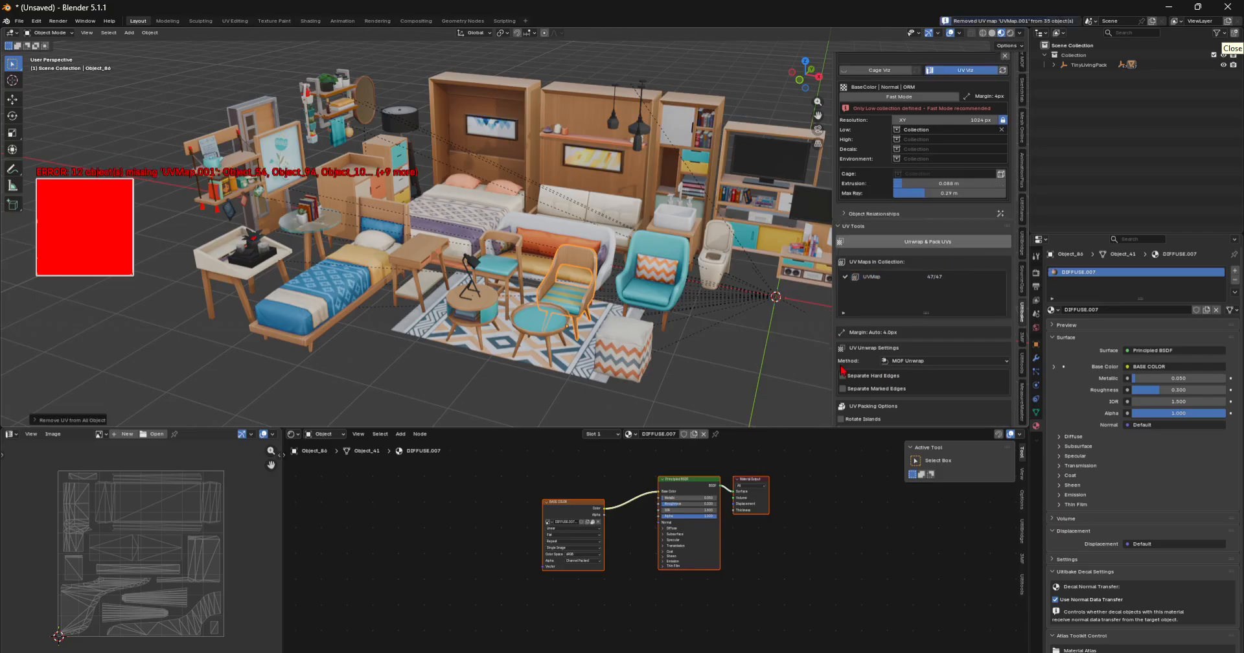
scroll(946, 331, down, 15)
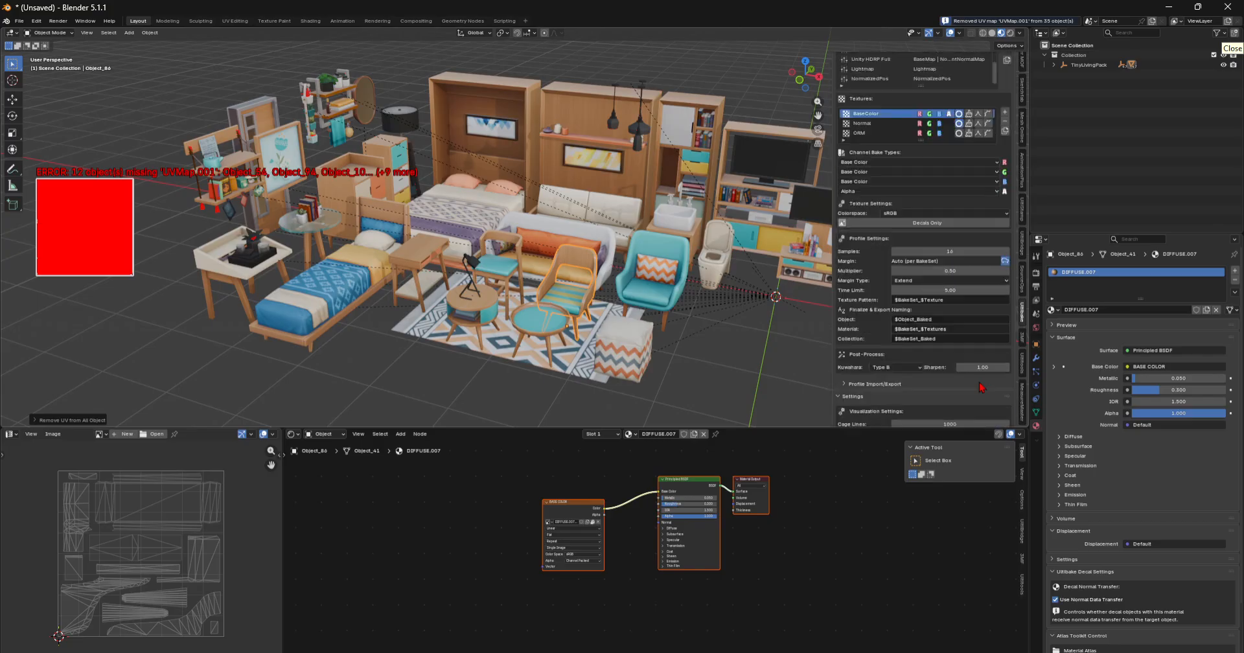
scroll(971, 369, down, 5)
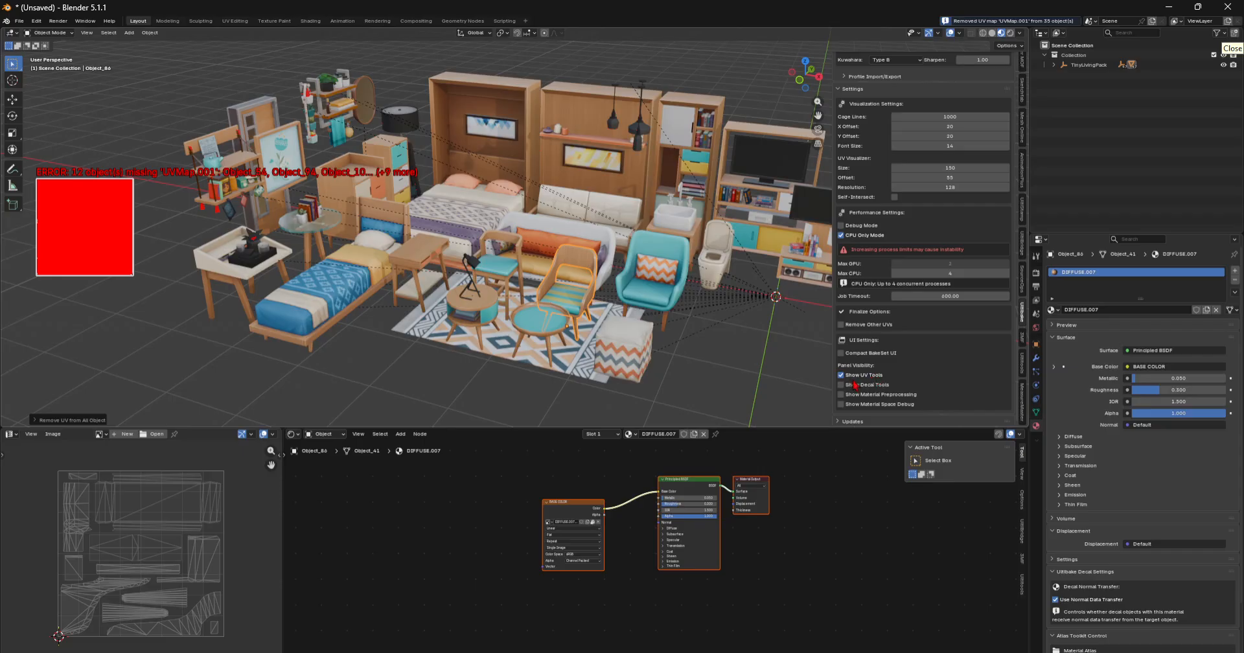
scroll(866, 379, up, 15)
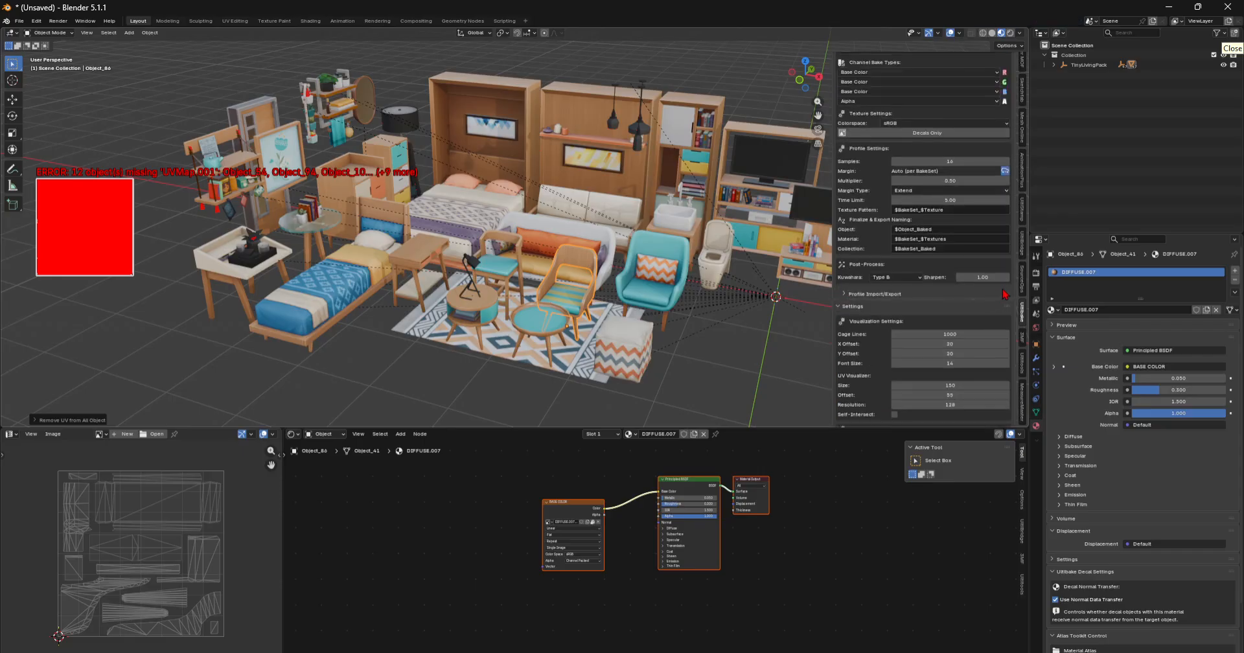
scroll(1009, 249, up, 10)
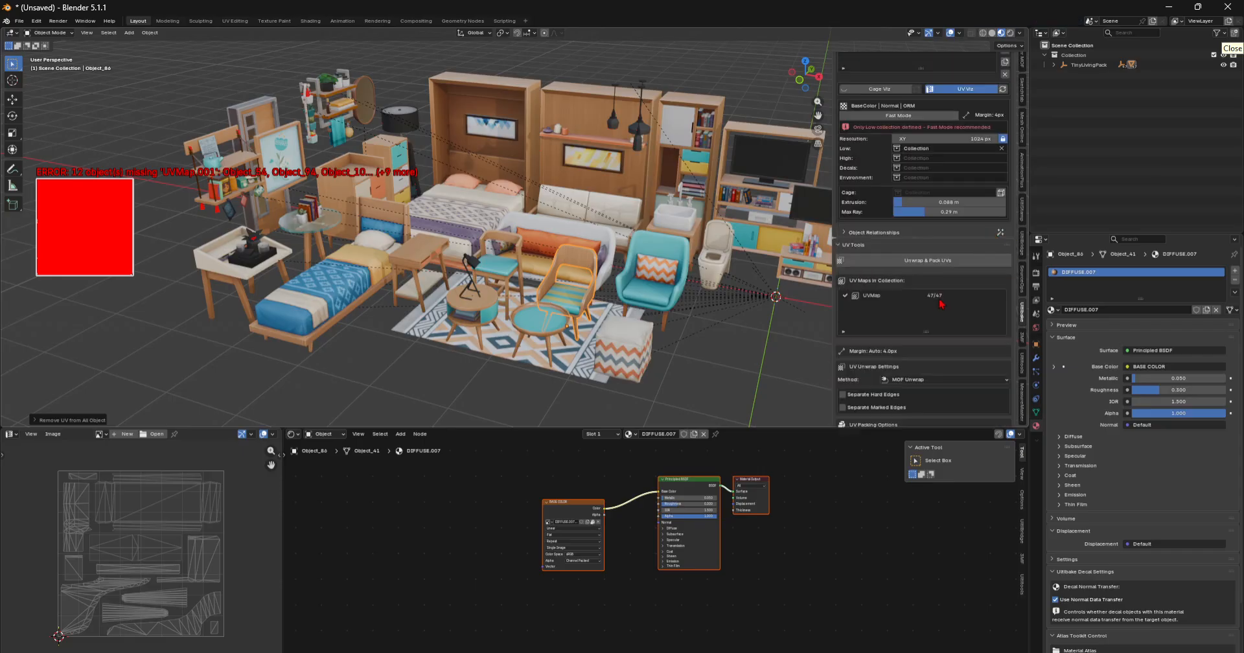
- Add a new UV map named UVBake to all objects in the collection
scroll(976, 301, down, 2)
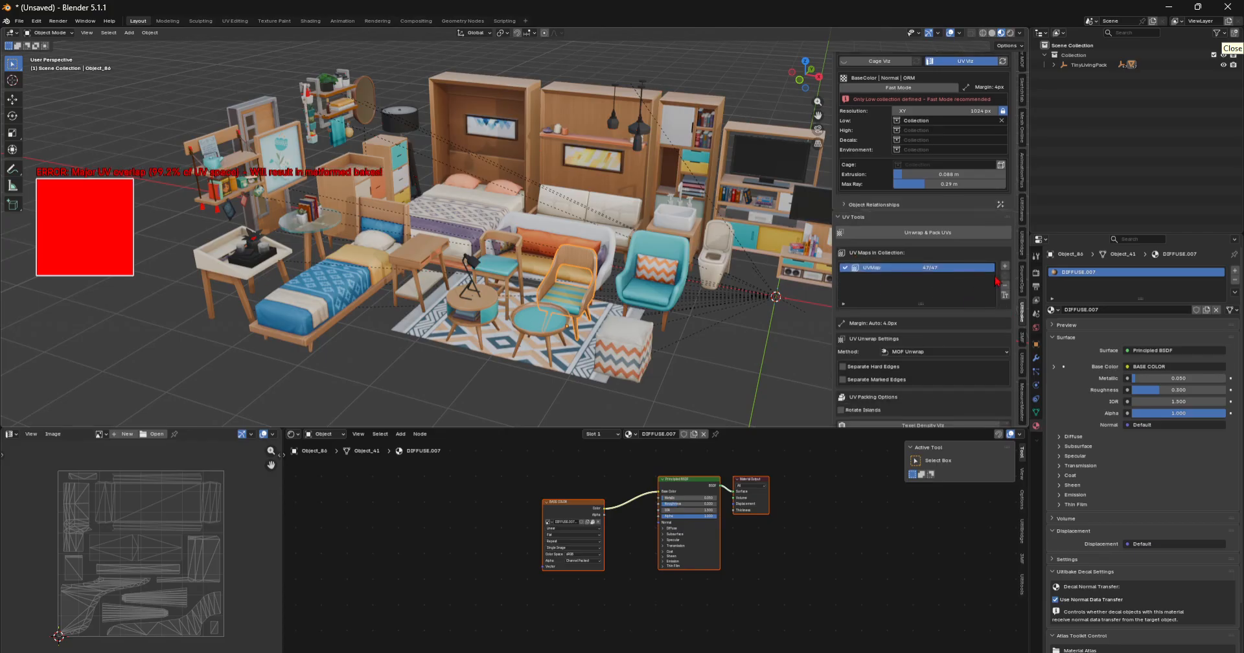
click(1005, 268)
click(1008, 268)
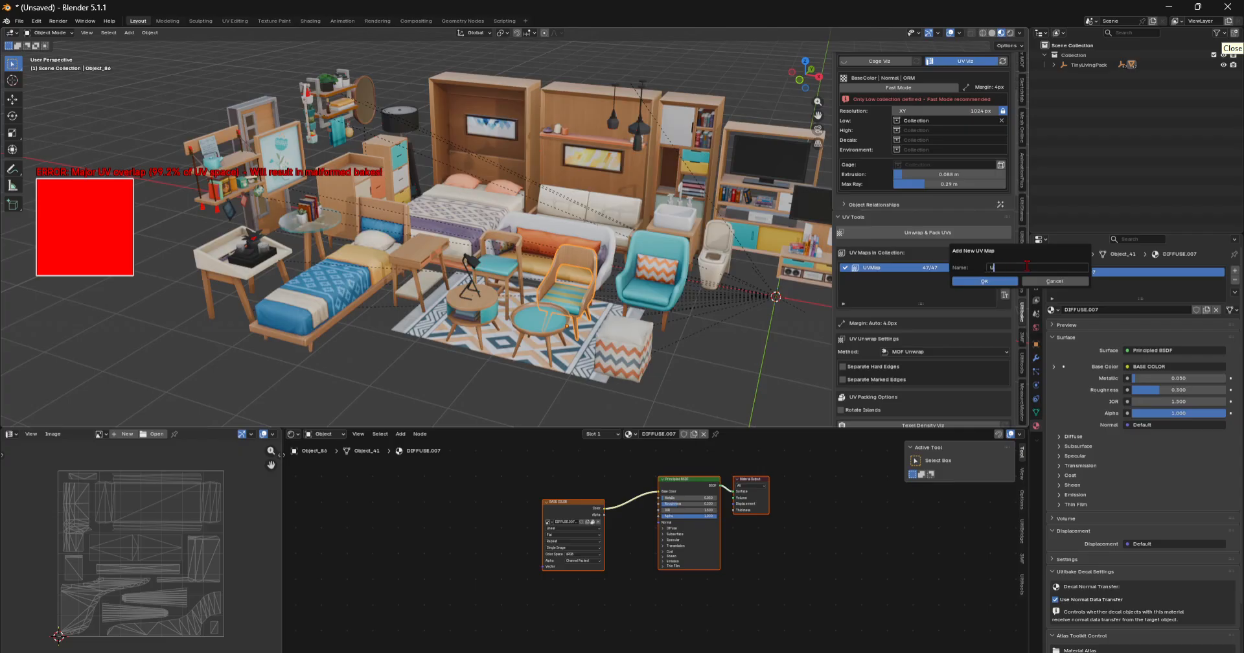
text(UVBake)
key(Return)
scroll(1015, 170, up, 3)
scroll(1014, 170, up, 2)
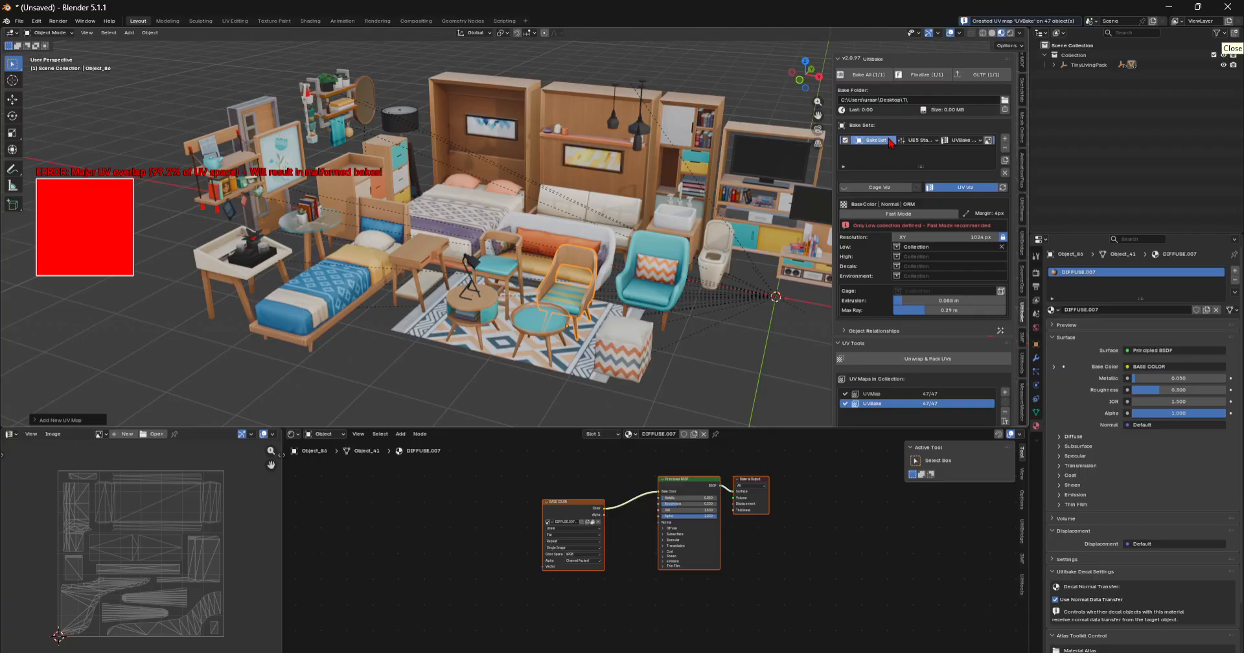
scroll(861, 259, down, 5)
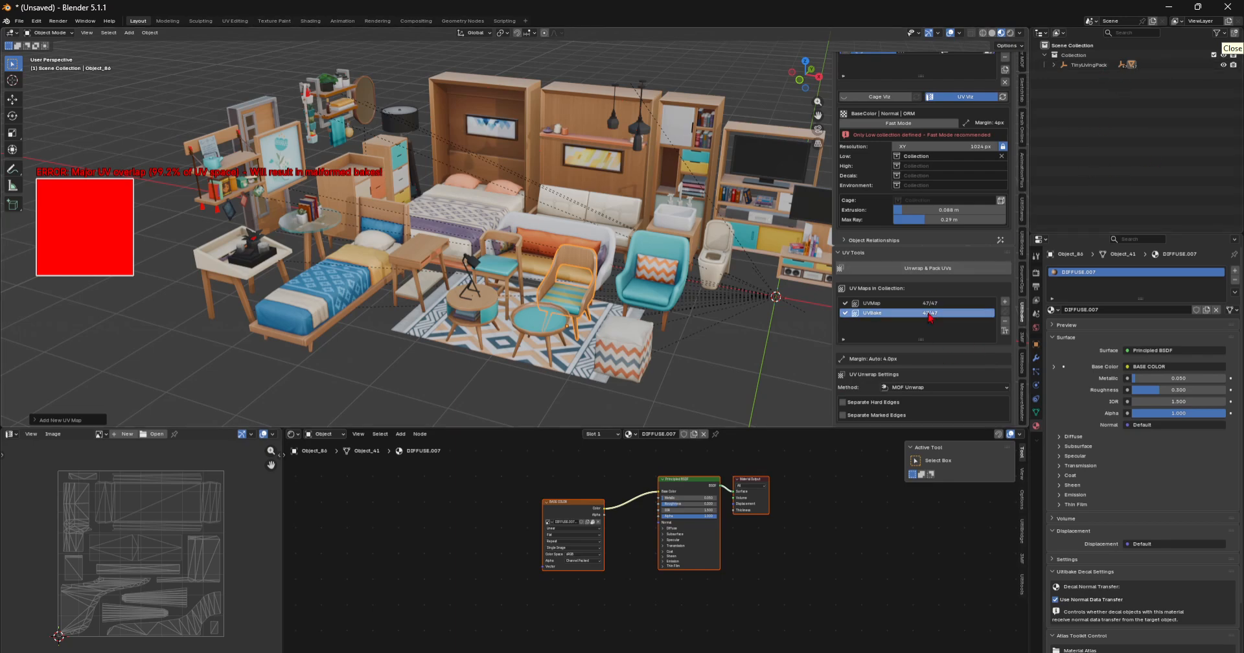
scroll(888, 326, down, 2)
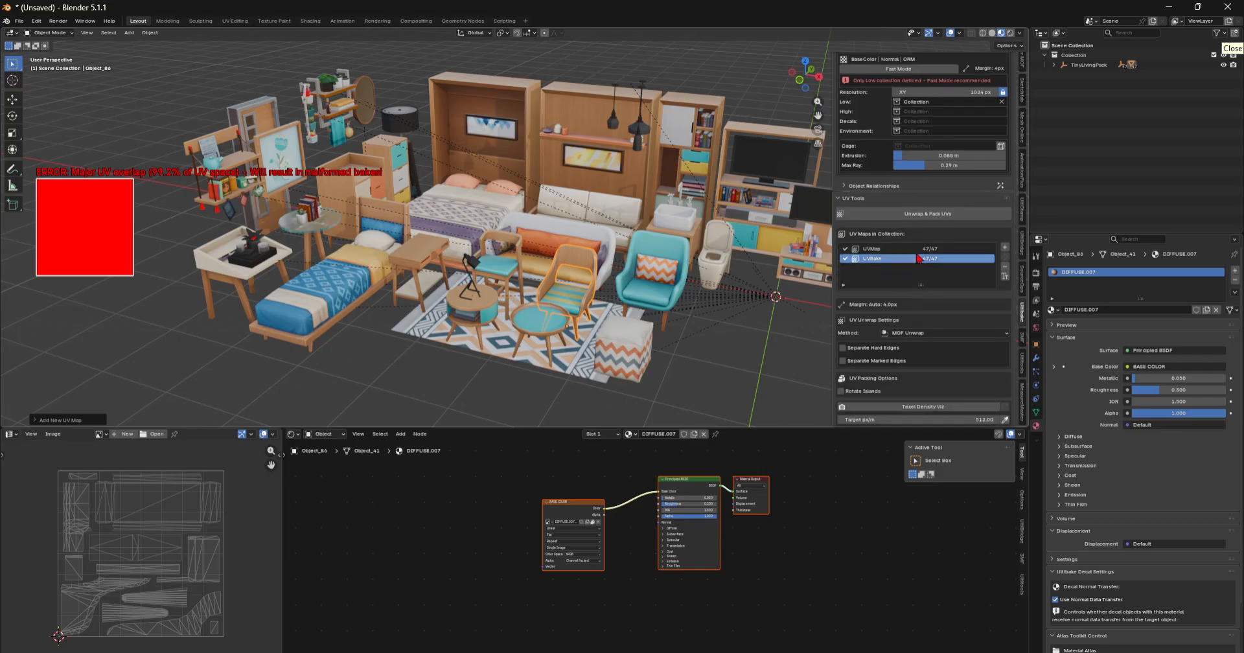
click(913, 332)
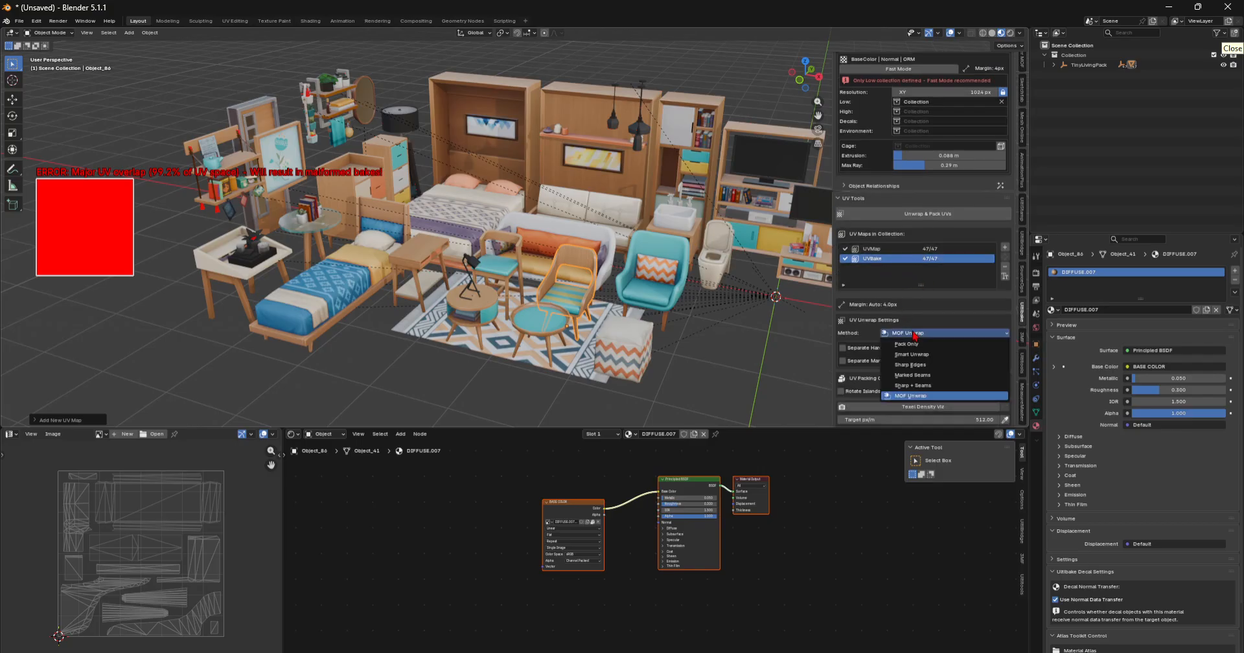
- Merge the vertices of all furniture meshes by distance in Edit Mode and return to Object Mode
scroll(715, 363, down, 3)
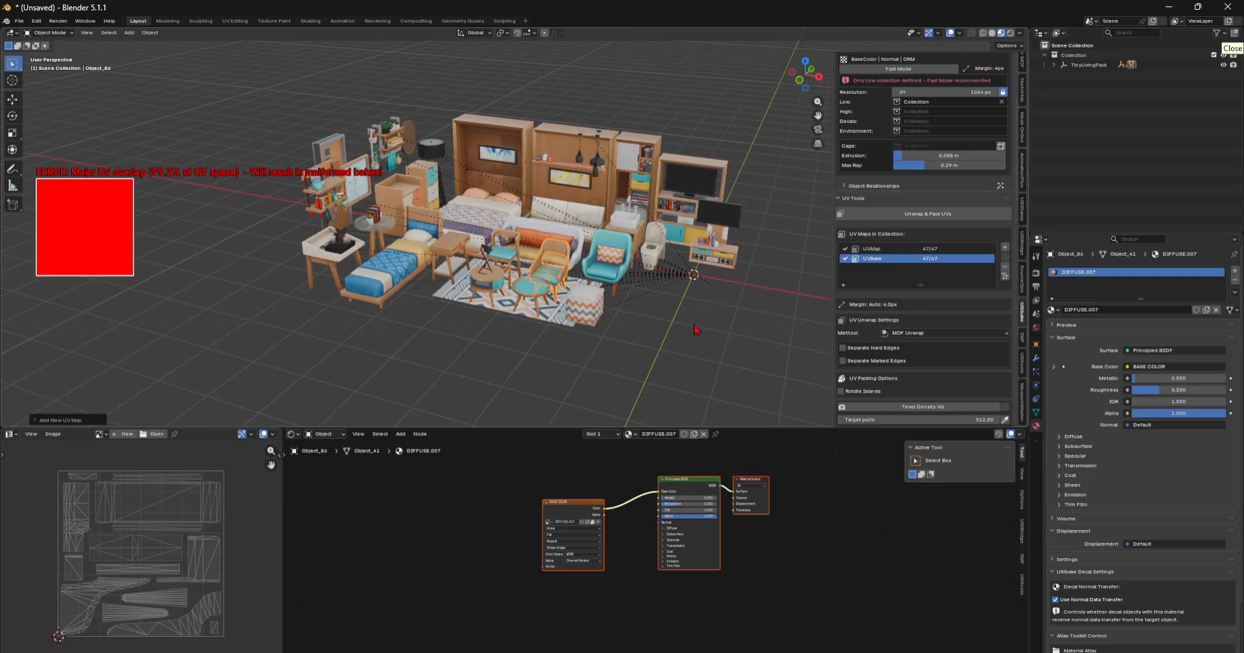
key(a)
key(Tab)
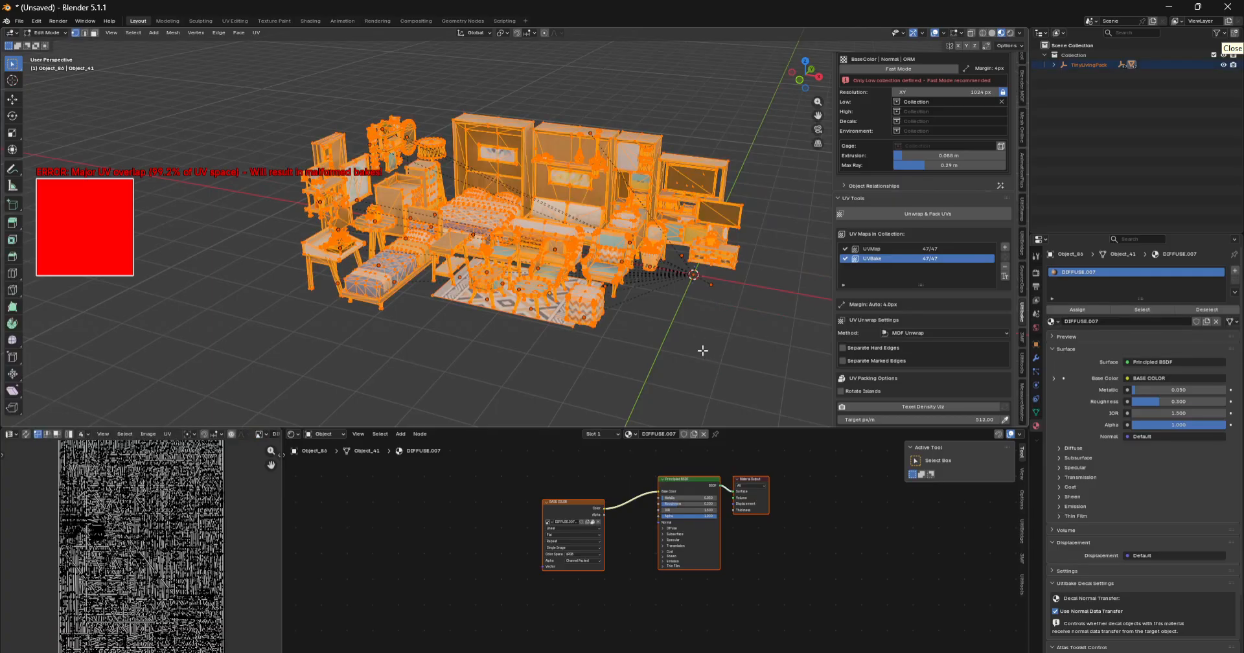
key(F3)
text(merge b)
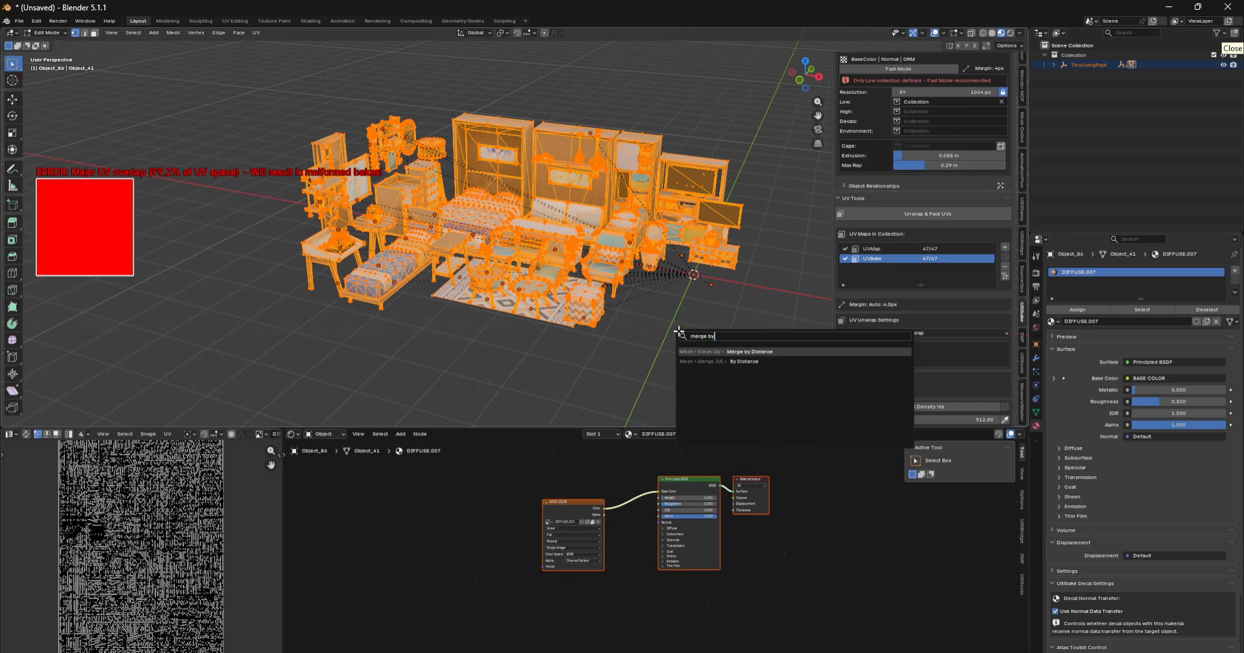
text(y)
key(Return)
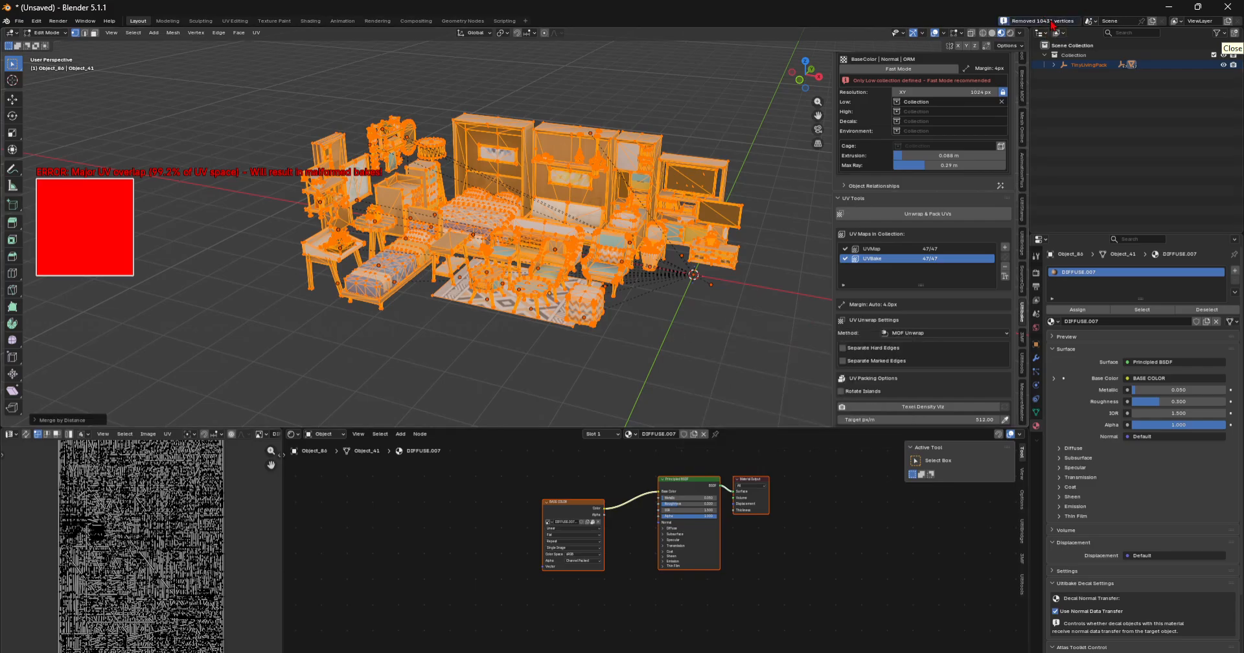
scroll(628, 225, up, 4)
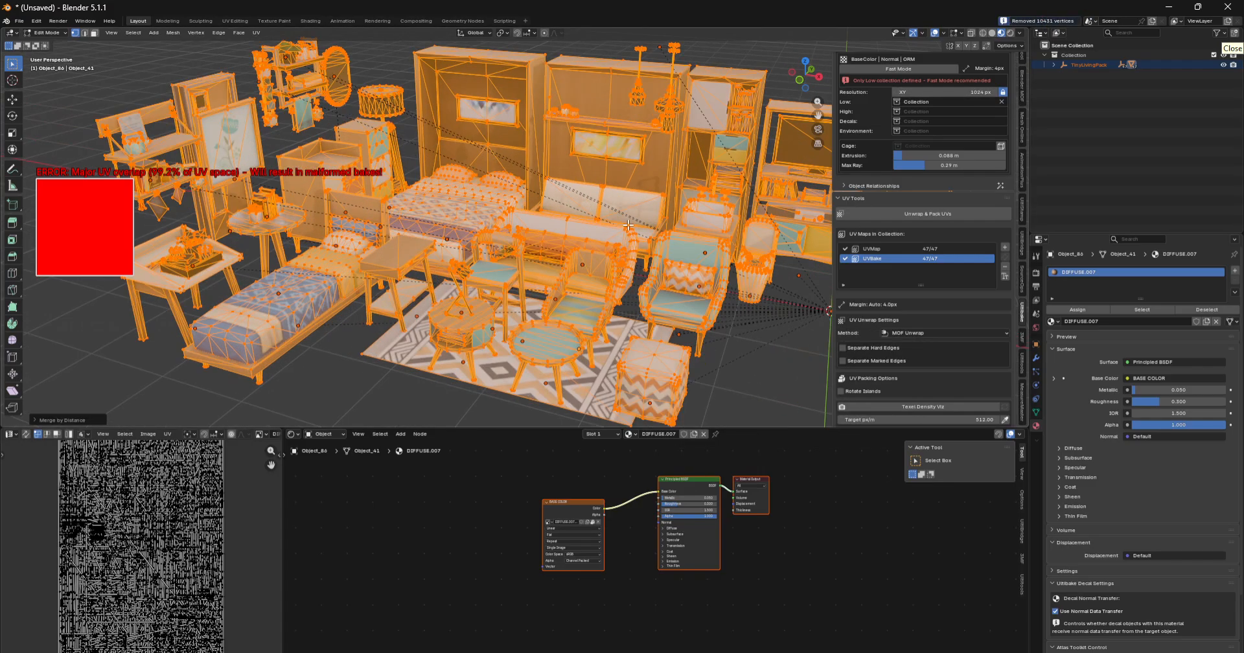
key(Tab)
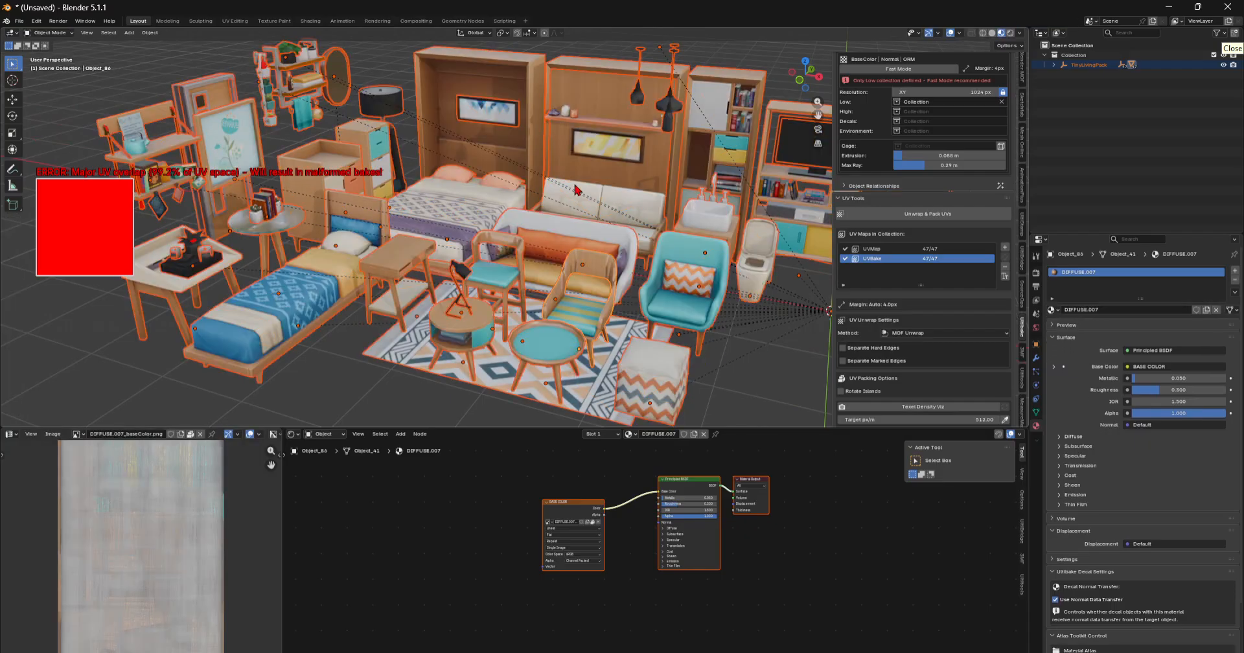
scroll(645, 283, up, 2)
scroll(644, 283, down, 2)
scroll(745, 364, up, 1)
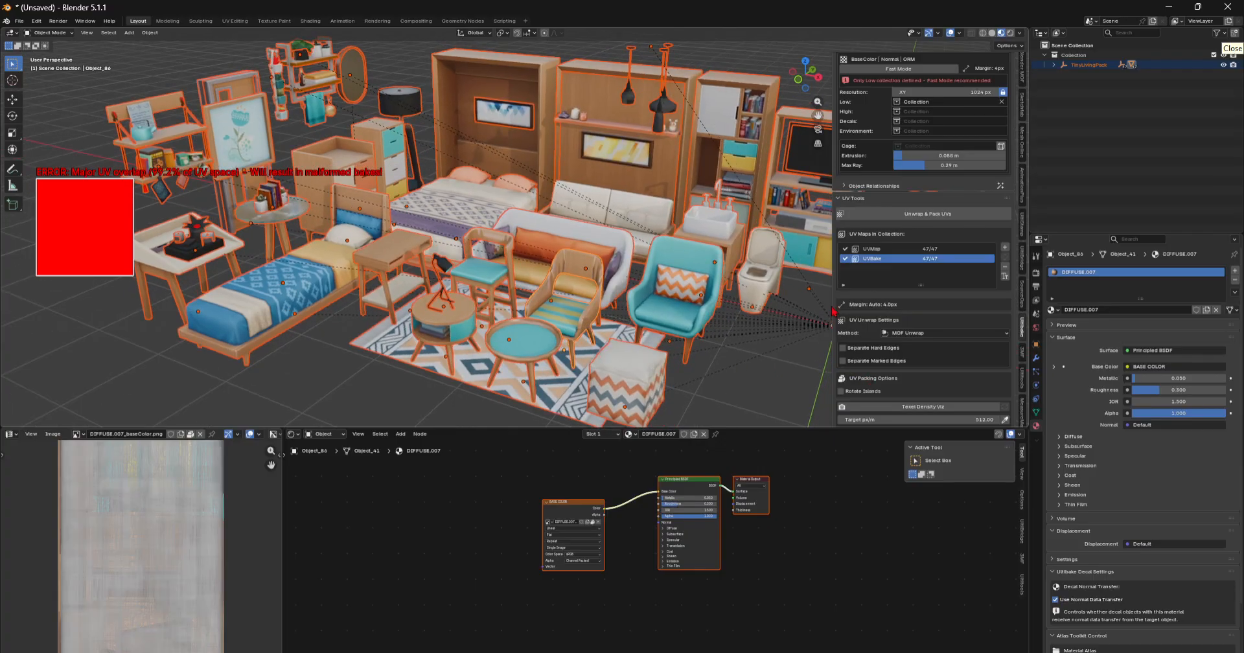
- Search the installed add-ons for MOF and check the MOF Blender add-on's details and executable zip path
click(937, 333)
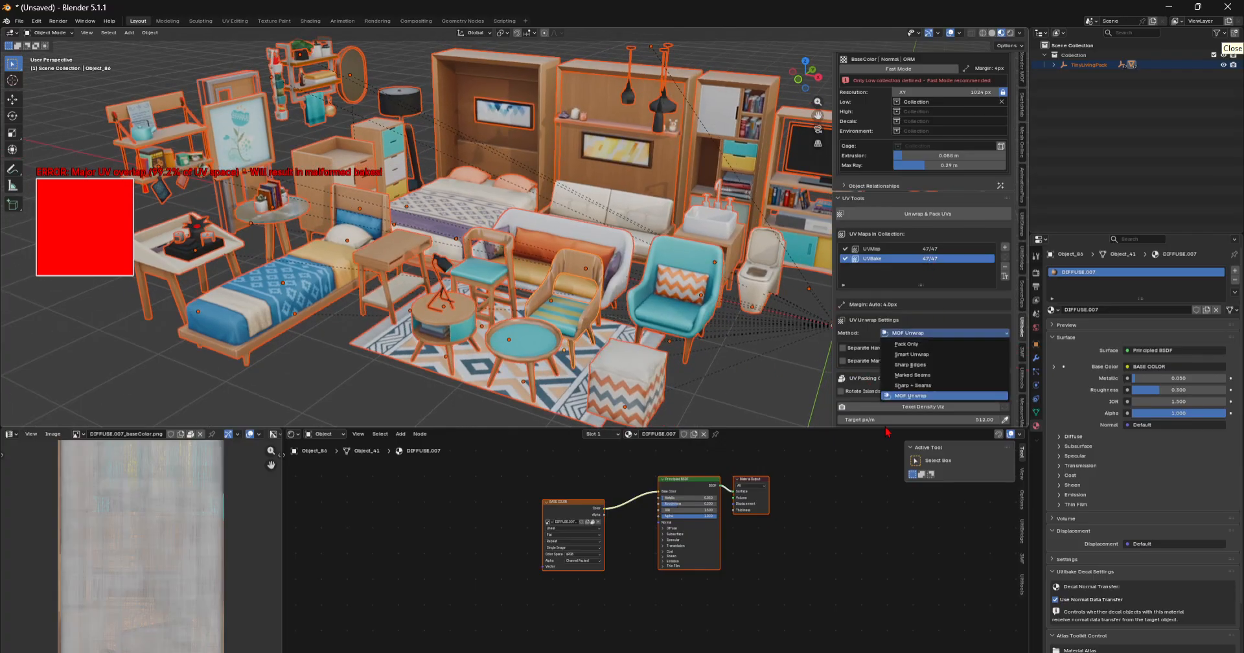
click(38, 22)
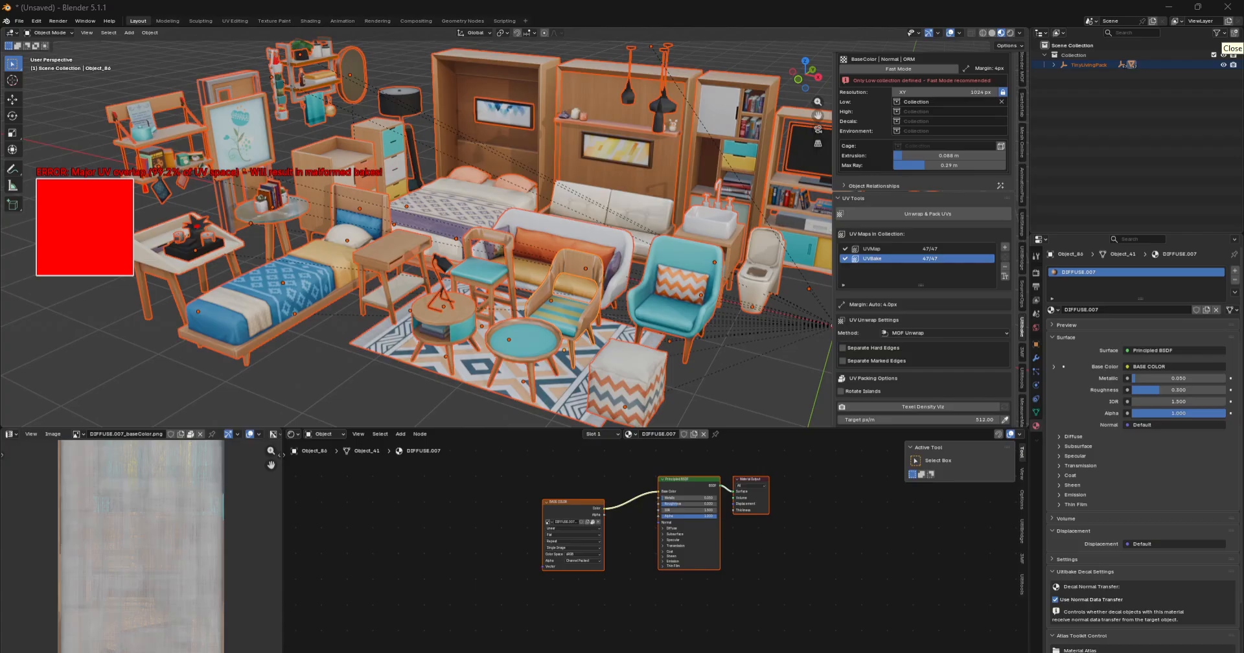
click(551, 154)
text(MOF)
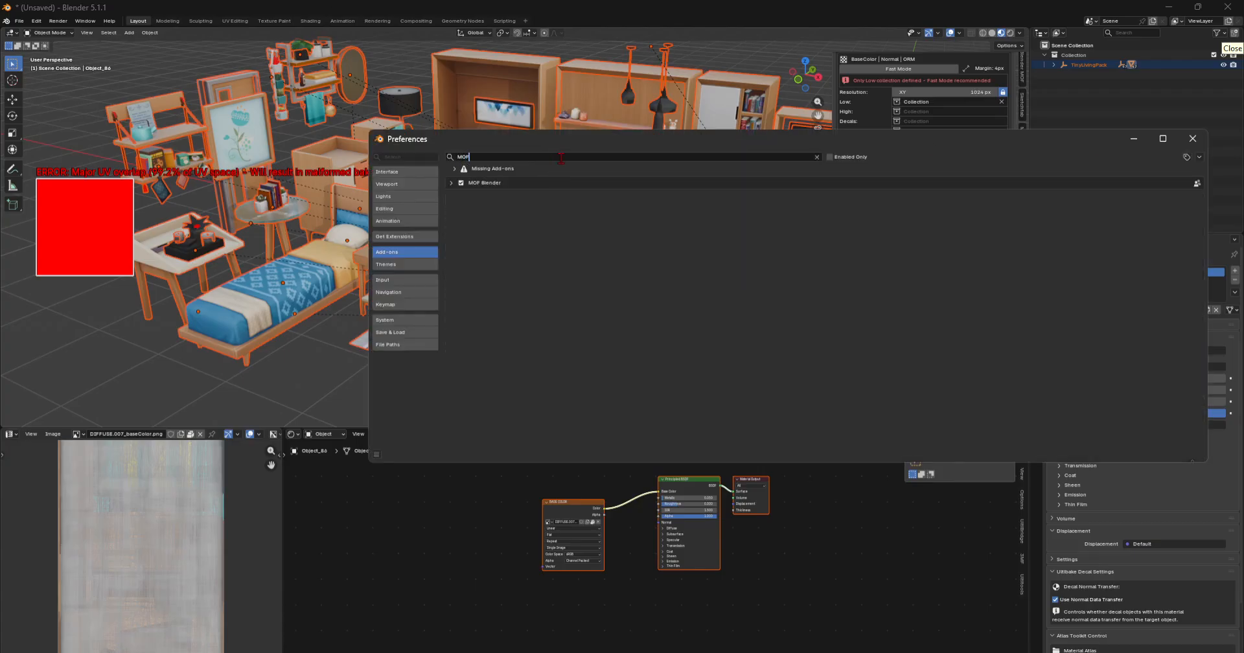
click(451, 183)
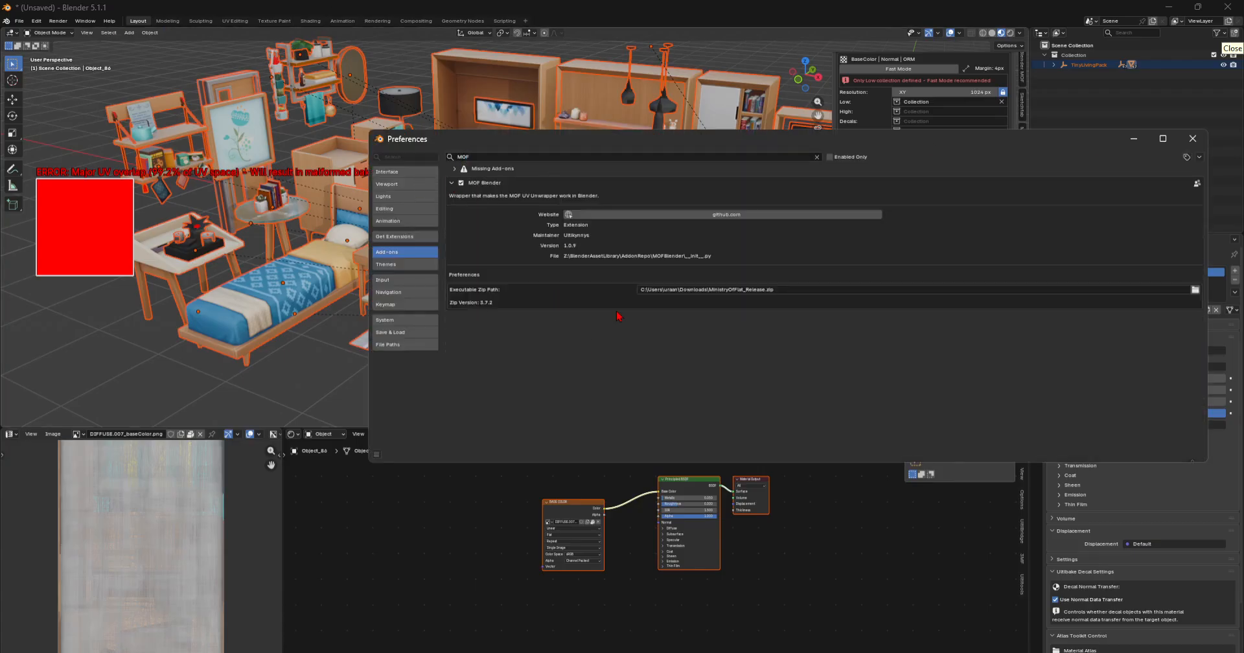
click(1192, 138)
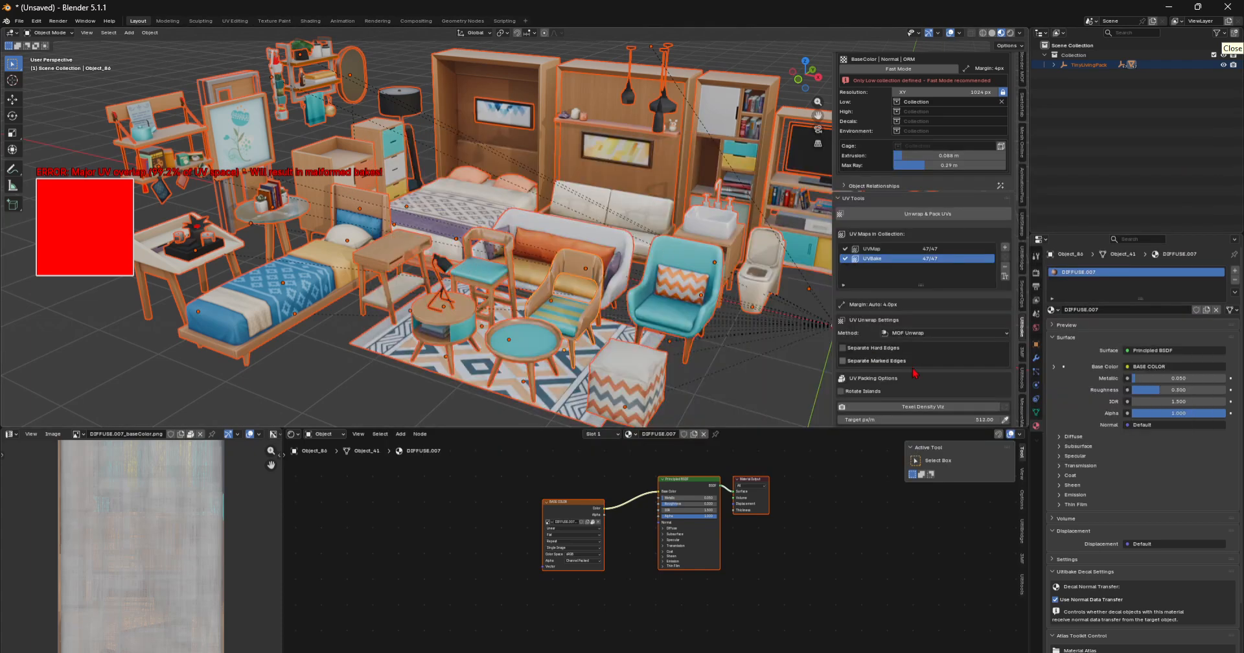
- Choose MOF Unwrap as the unwrap method and turn on the texel density visualization to compare the furniture pieces
click(907, 333)
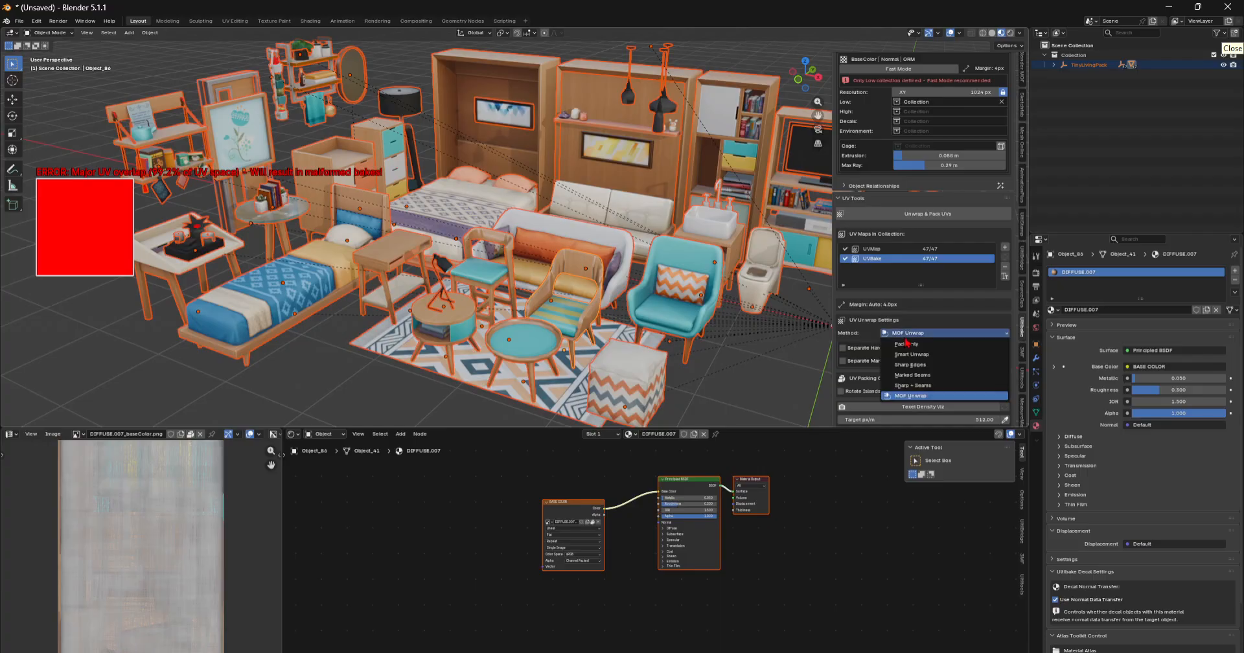
click(924, 397)
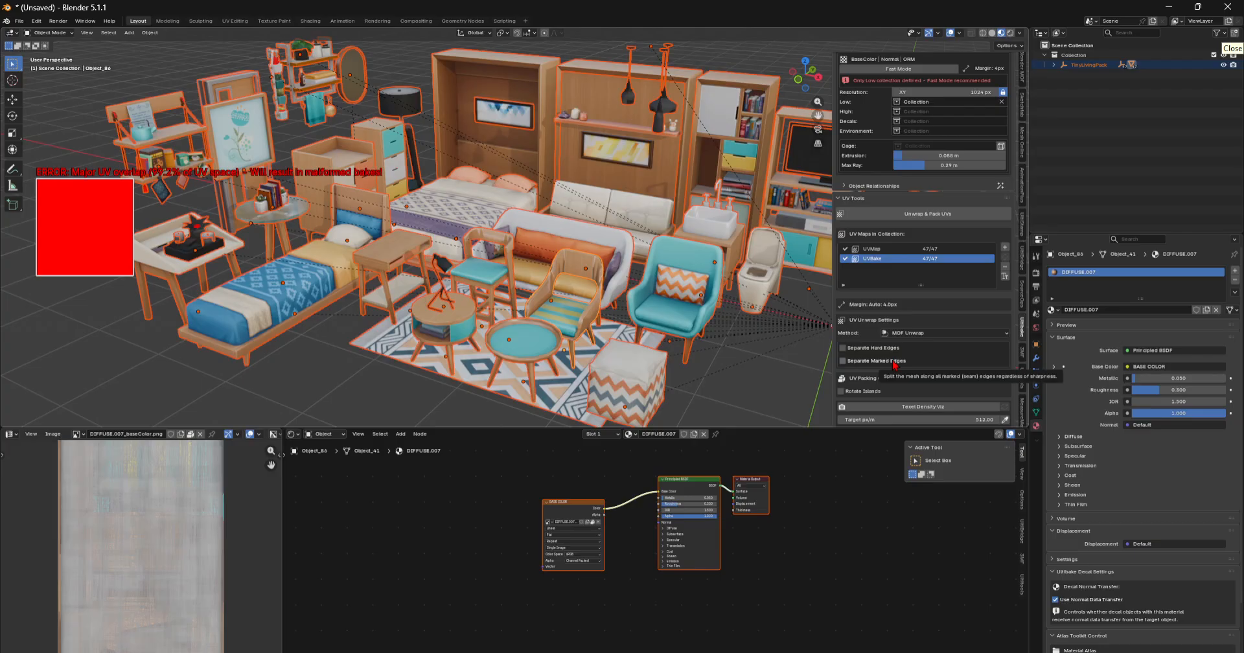
scroll(972, 369, down, 2)
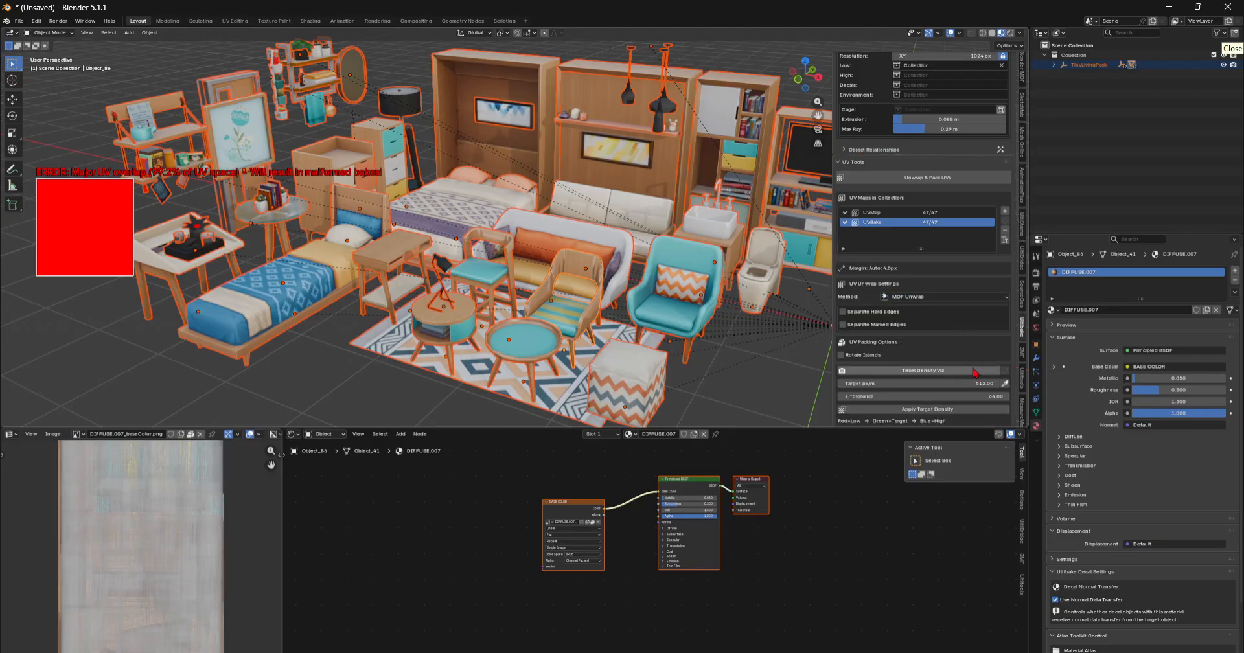
click(976, 373)
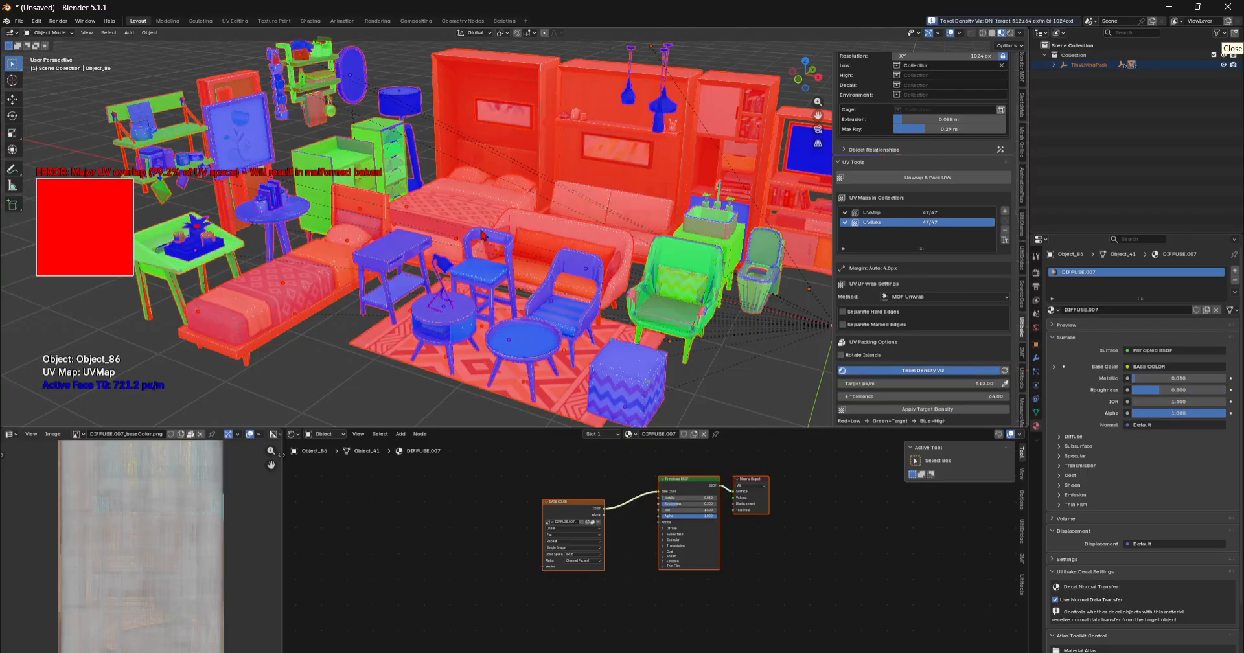
scroll(483, 234, up, 2)
scroll(524, 208, up, 2)
click(502, 177)
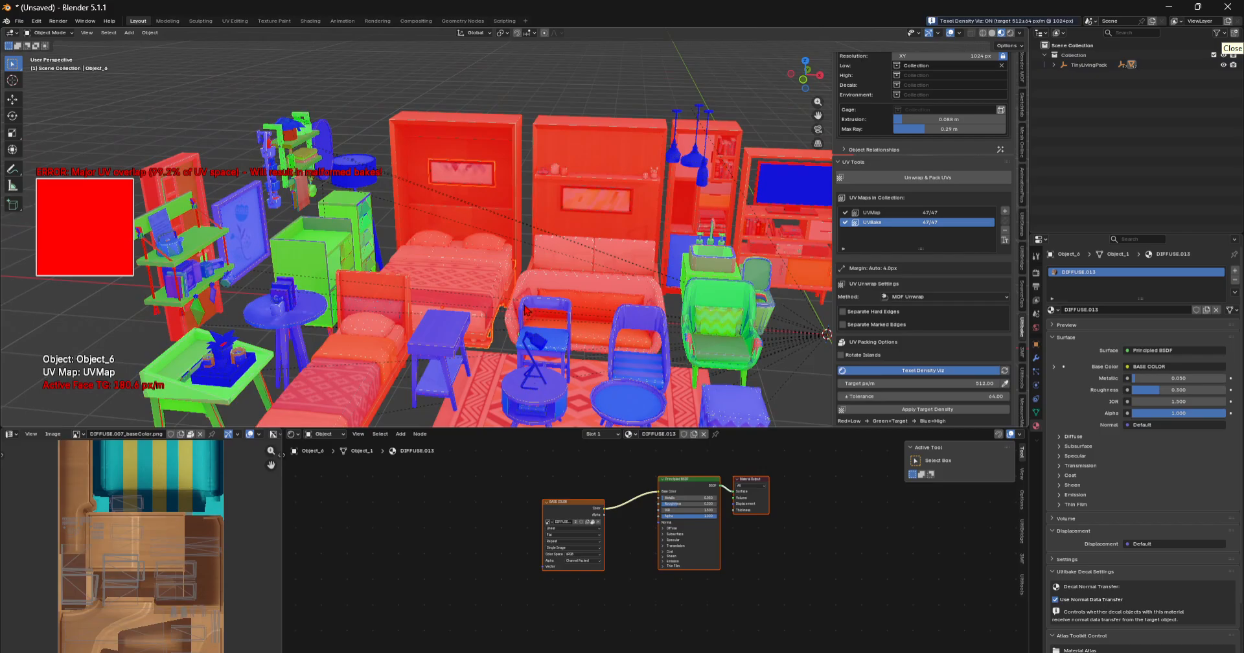
scroll(389, 259, down, 3)
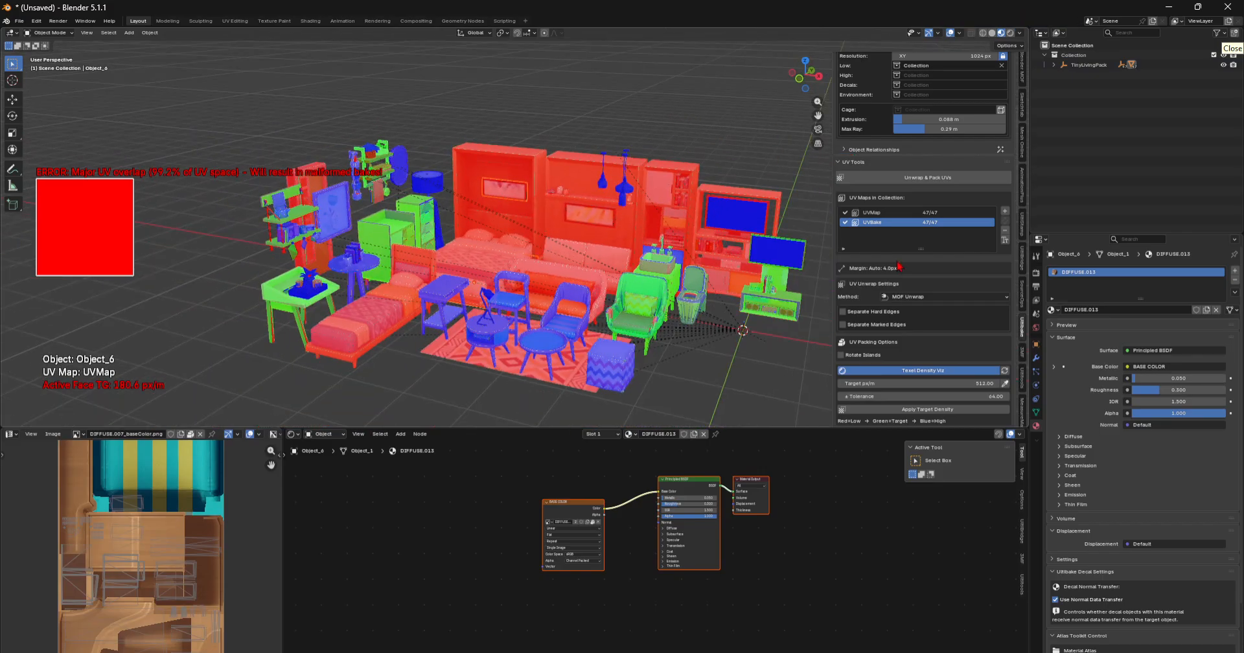
- Switch the bake set's UV map to UVMap and back to UVBake
scroll(898, 265, up, 5)
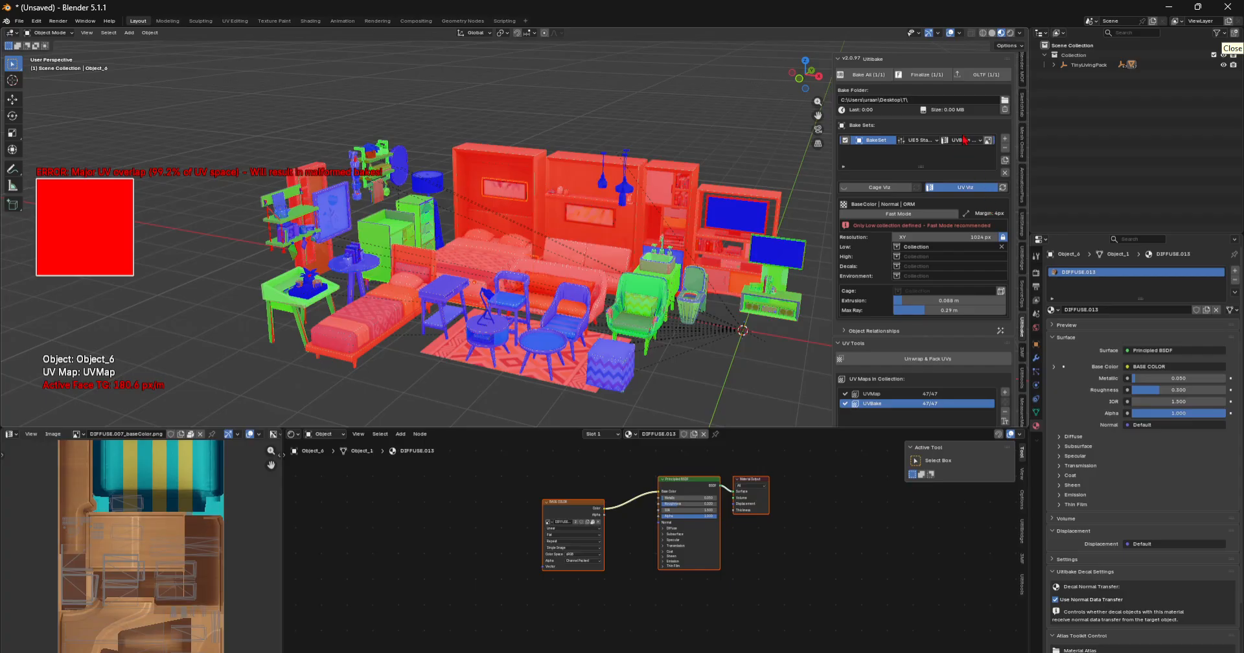
click(966, 140)
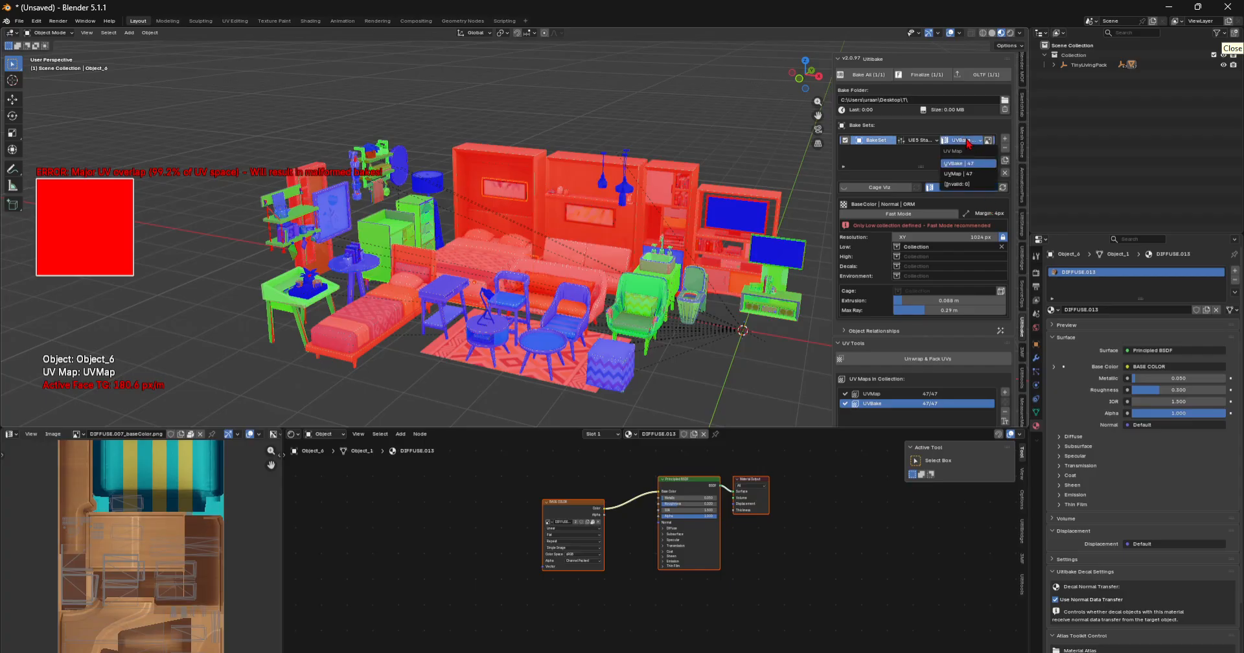
click(966, 174)
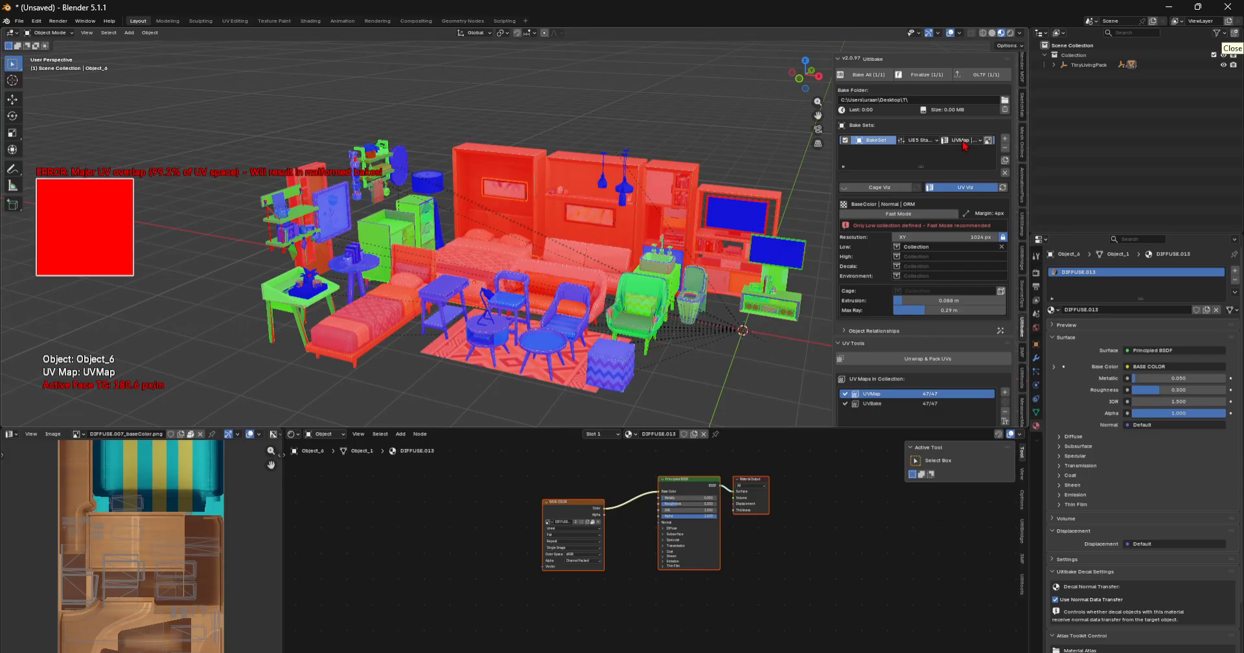
click(964, 140)
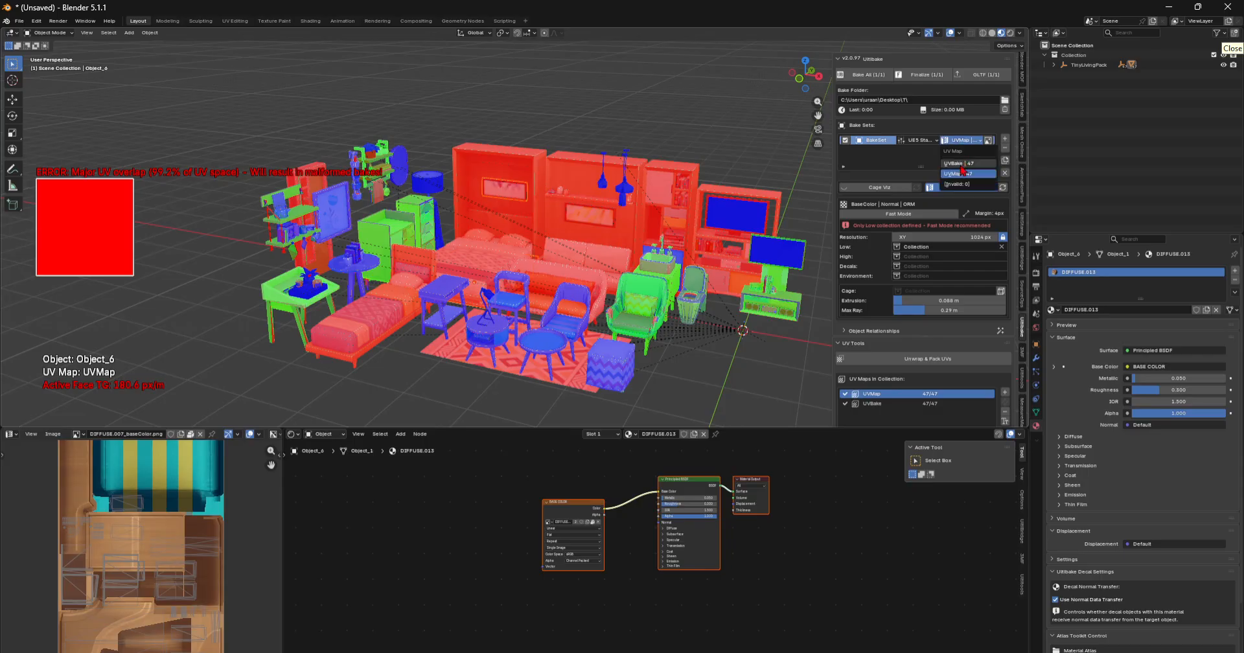
click(962, 164)
- Unwrap and pack the UVs of all objects in the collection into the UVBake map with MOF Unwrap
scroll(923, 259, down, 7)
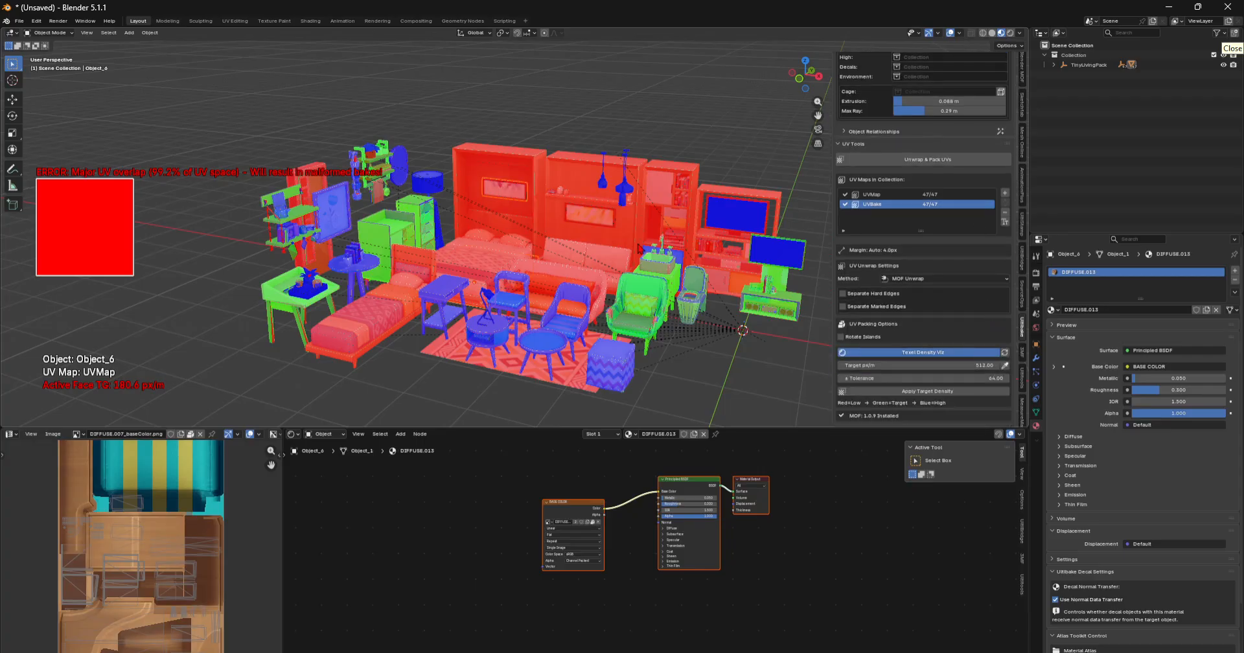
scroll(638, 248, up, 1)
click(944, 162)
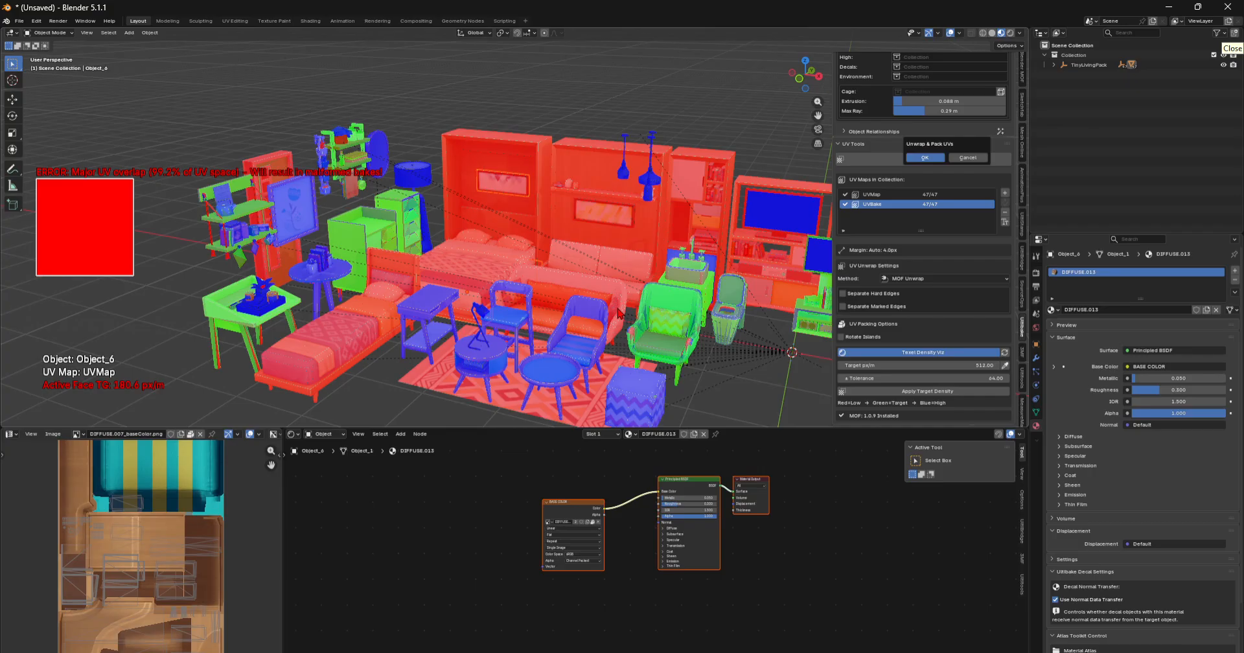
key(Return)
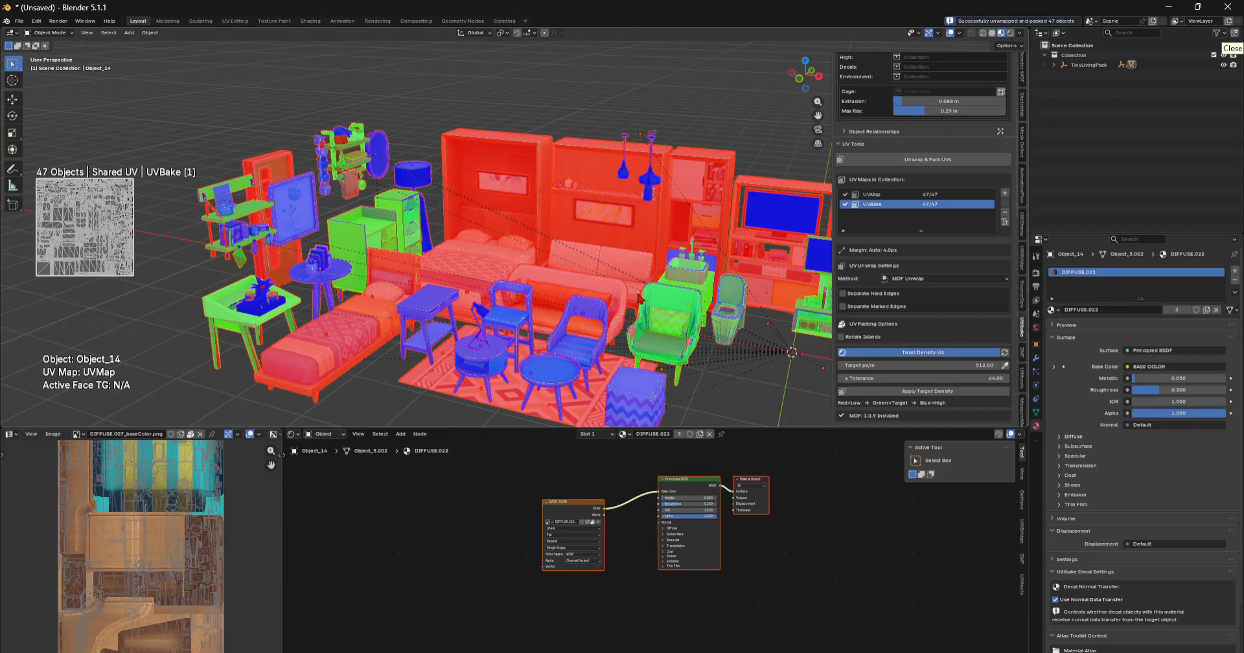
- Refresh the texel density visualization and enter Edit Mode on the middle wall cabinet to check its active face density
click(1005, 353)
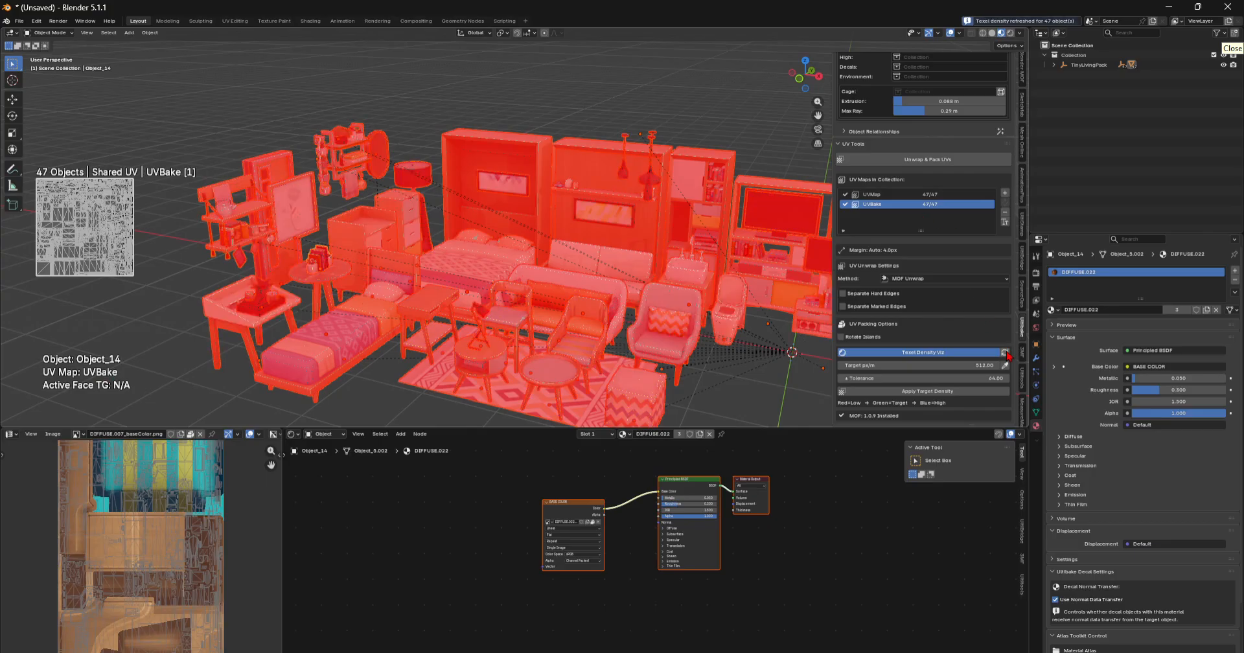
click(585, 250)
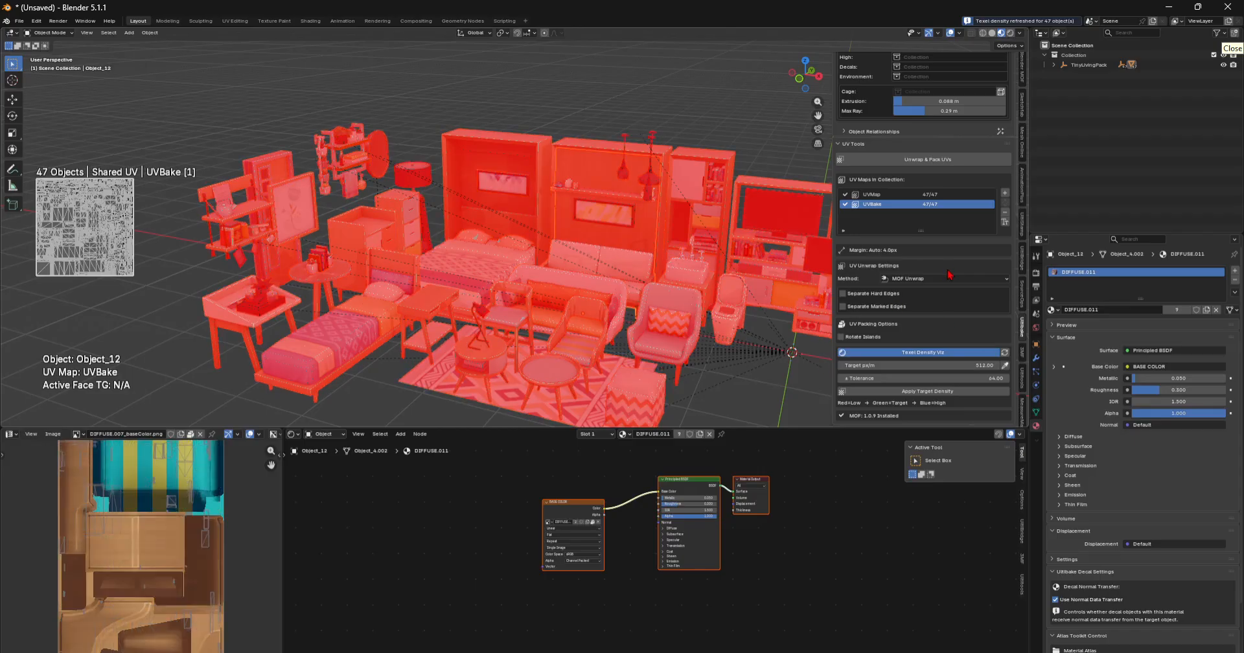
key(Tab)
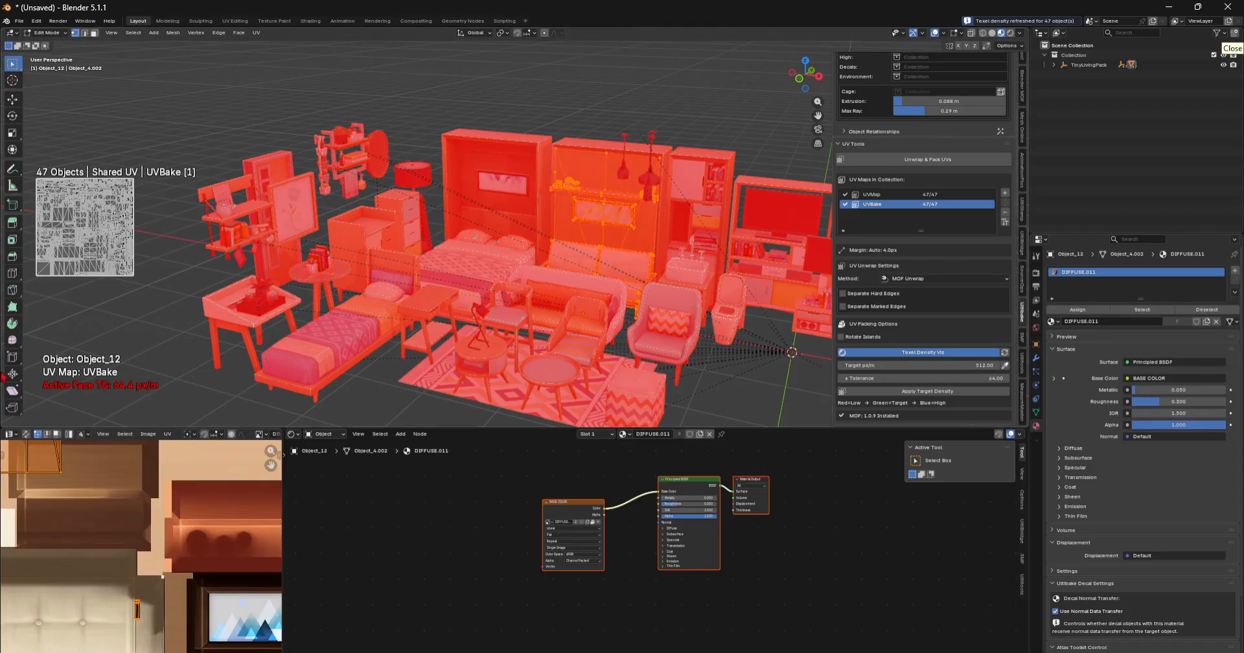
scroll(131, 379, down, 4)
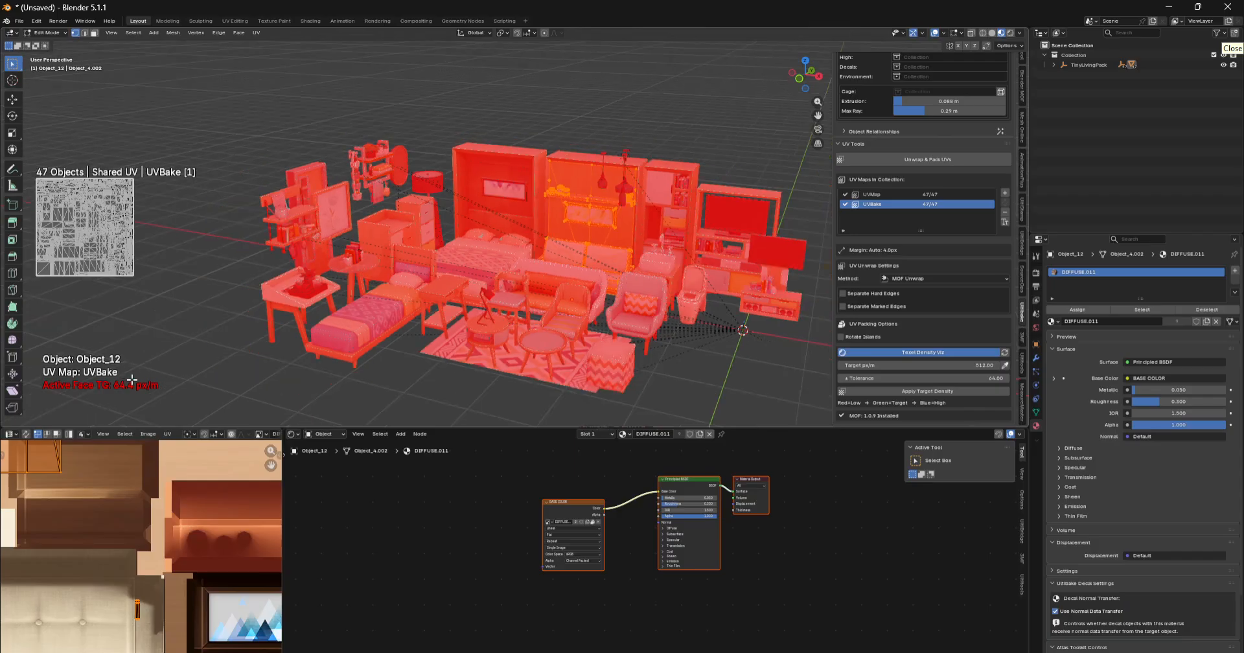
- Enlarge the UV editor and display the middle wall cabinet's UVs in Edit Mode
key(Tab)
drag(290, 468, 486, 468)
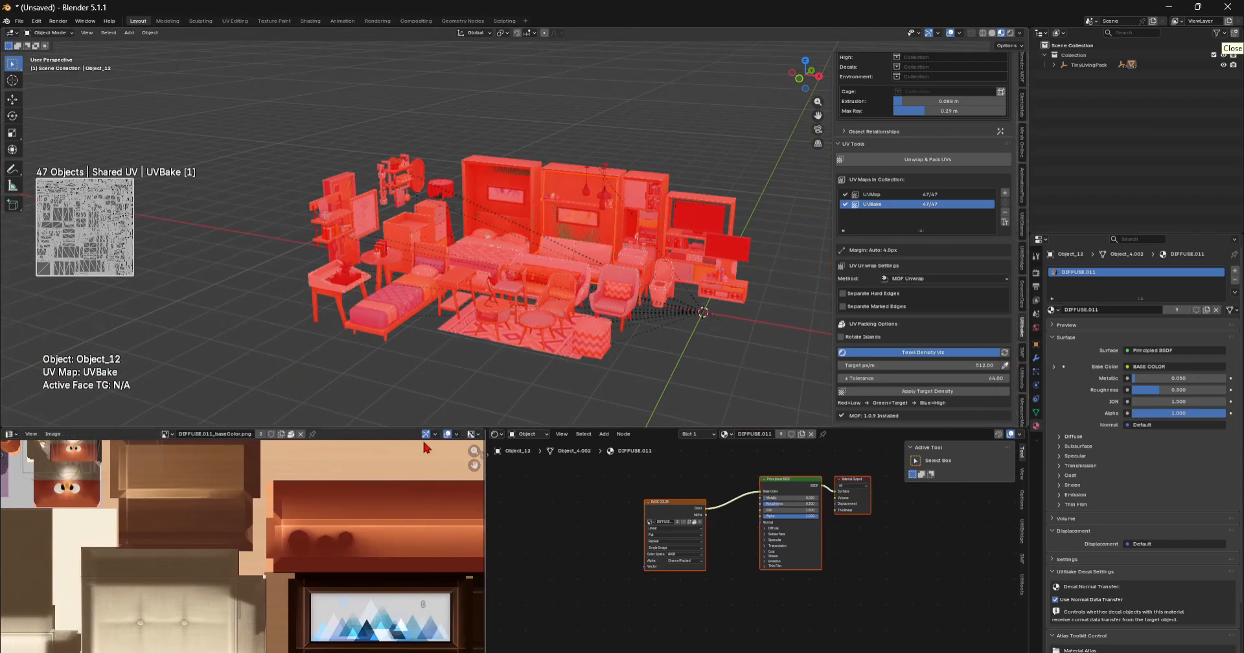
drag(480, 428, 480, 272)
key(Tab)
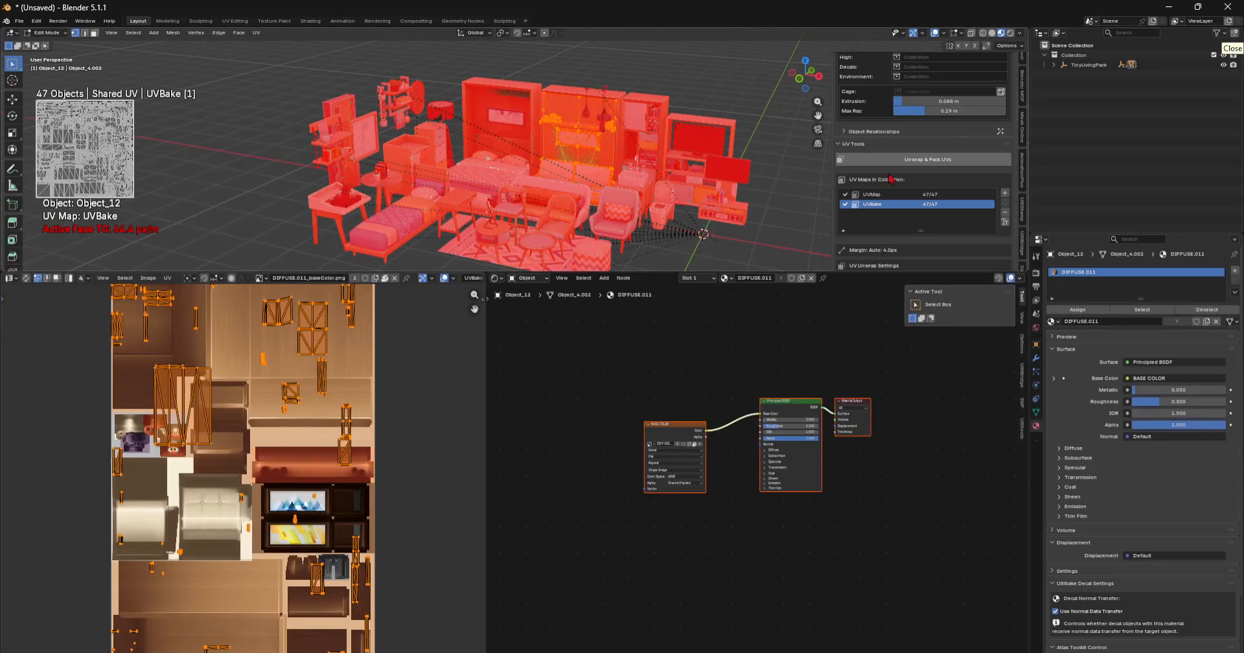
- Set the bake set's resolution to 4096 px, enlarge the 3D viewport, and refresh the texel density visualization
scroll(961, 218, up, 8)
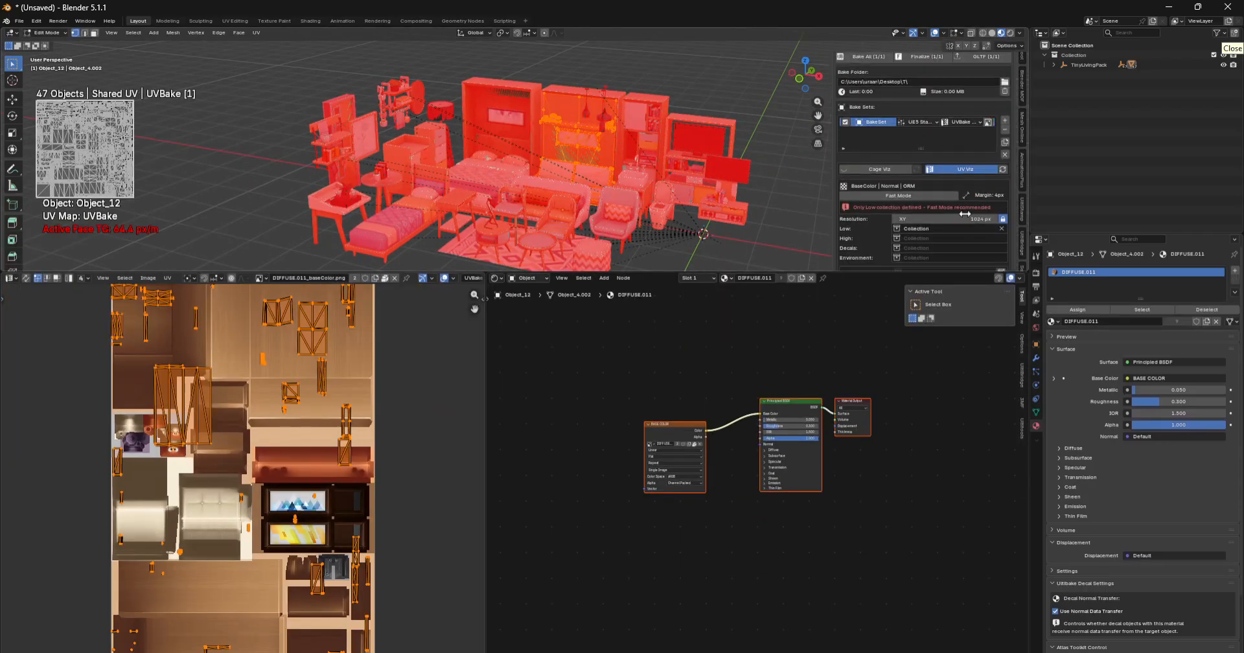
click(965, 215)
key(Return)
scroll(996, 243, down, 6)
drag(988, 330, 988, 416)
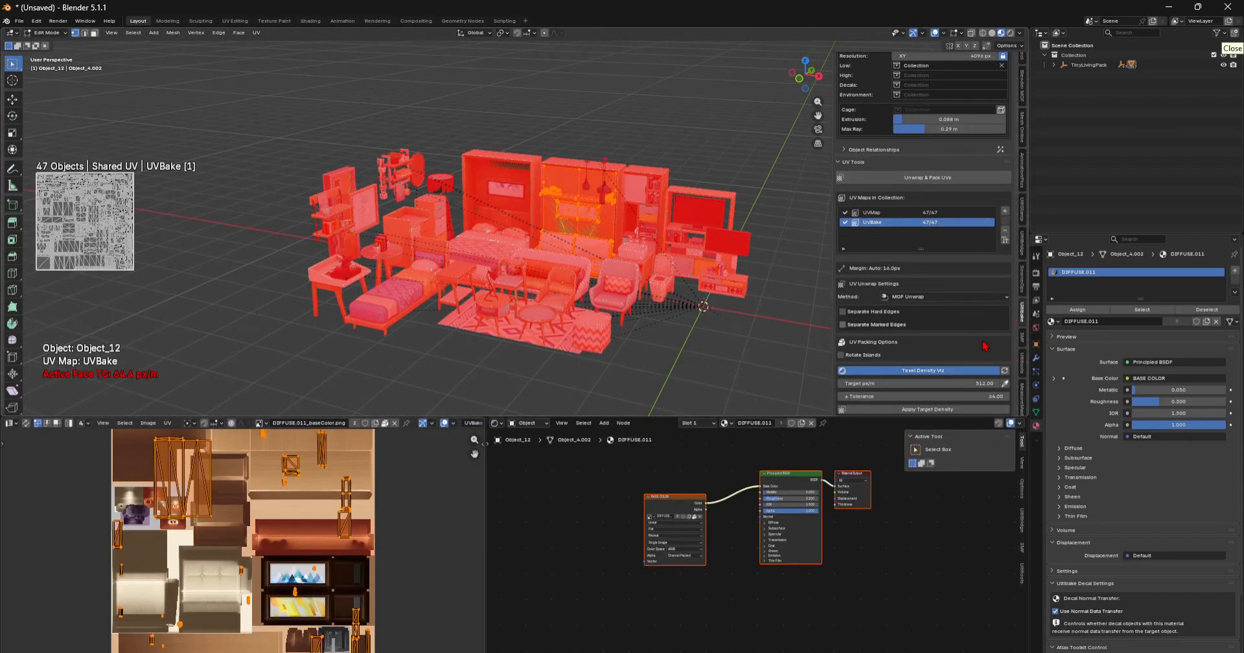
scroll(1005, 233, down, 5)
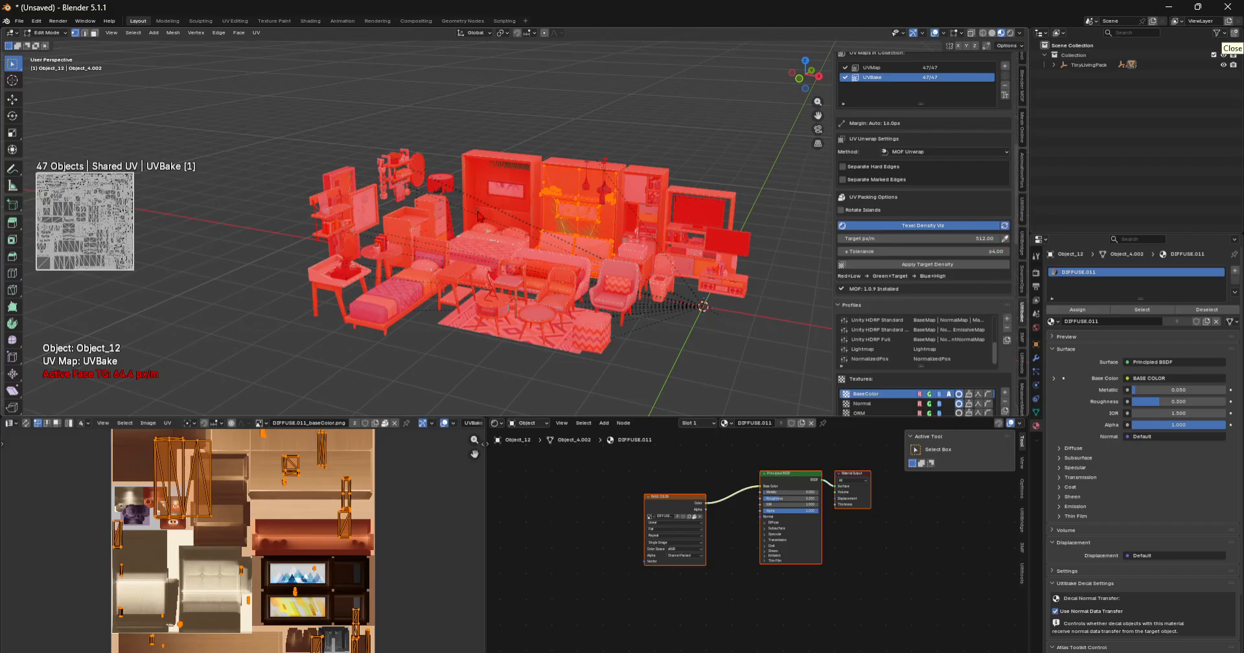
scroll(535, 217, up, 4)
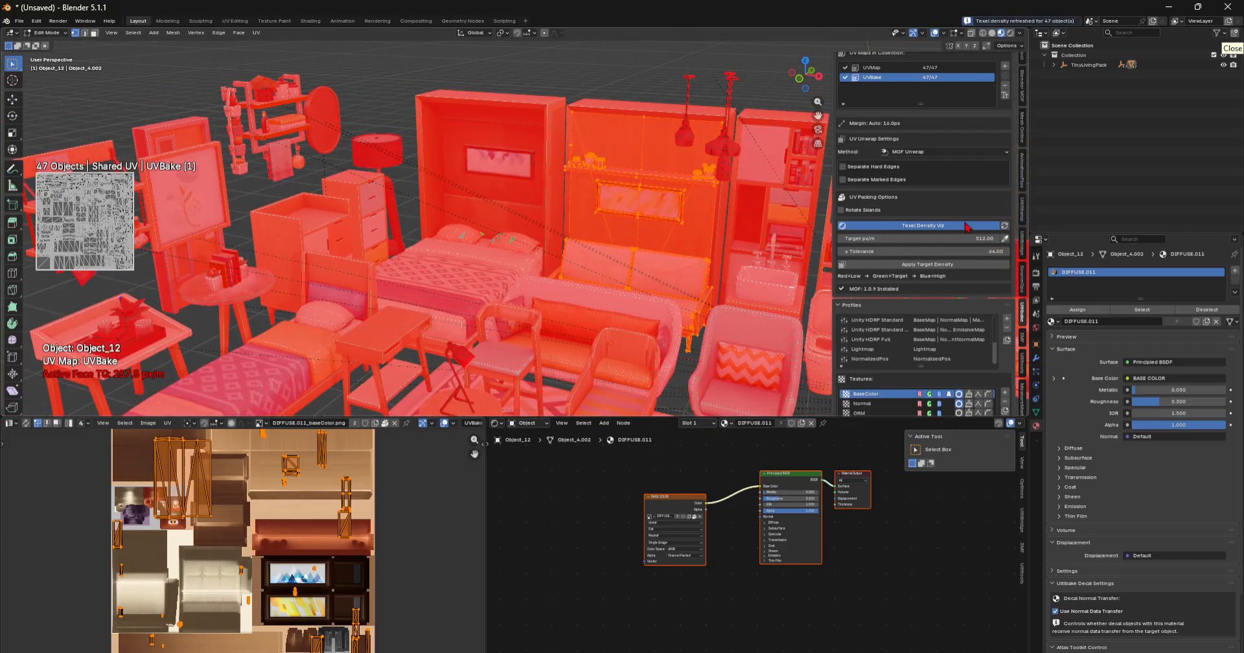
- Set the target texel density to 256 px/m and refresh the density visualization to compare the furniture pieces
click(993, 238)
text(256)
key(Return)
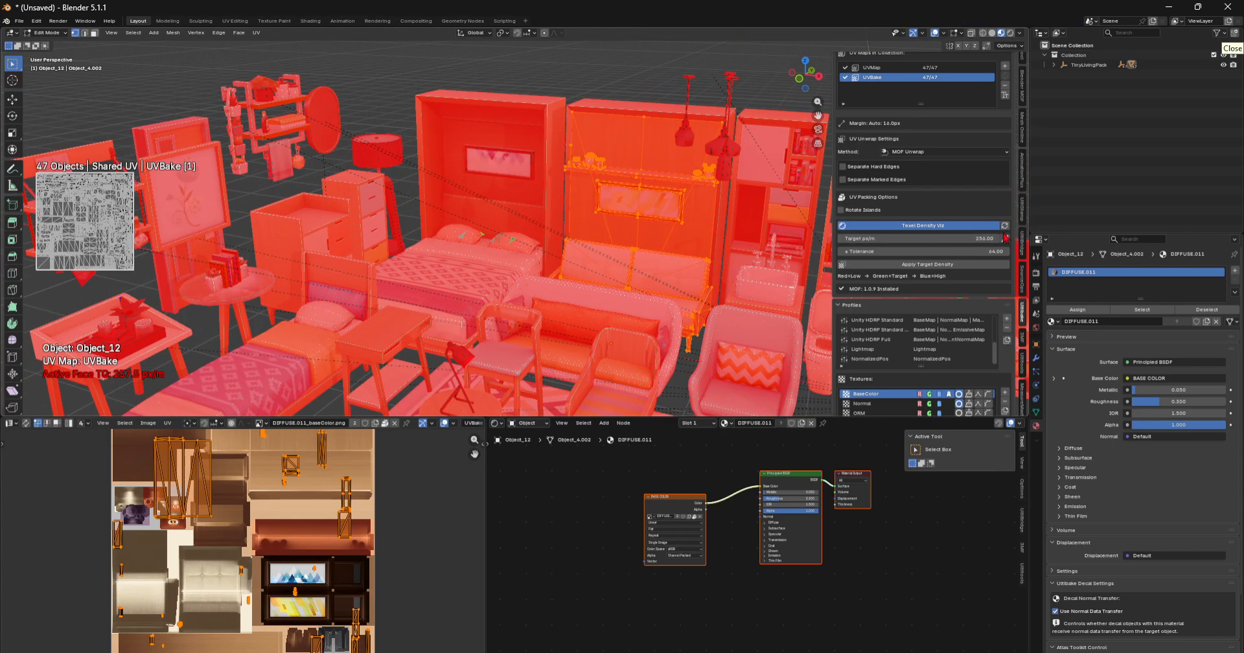
scroll(687, 254, down, 5)
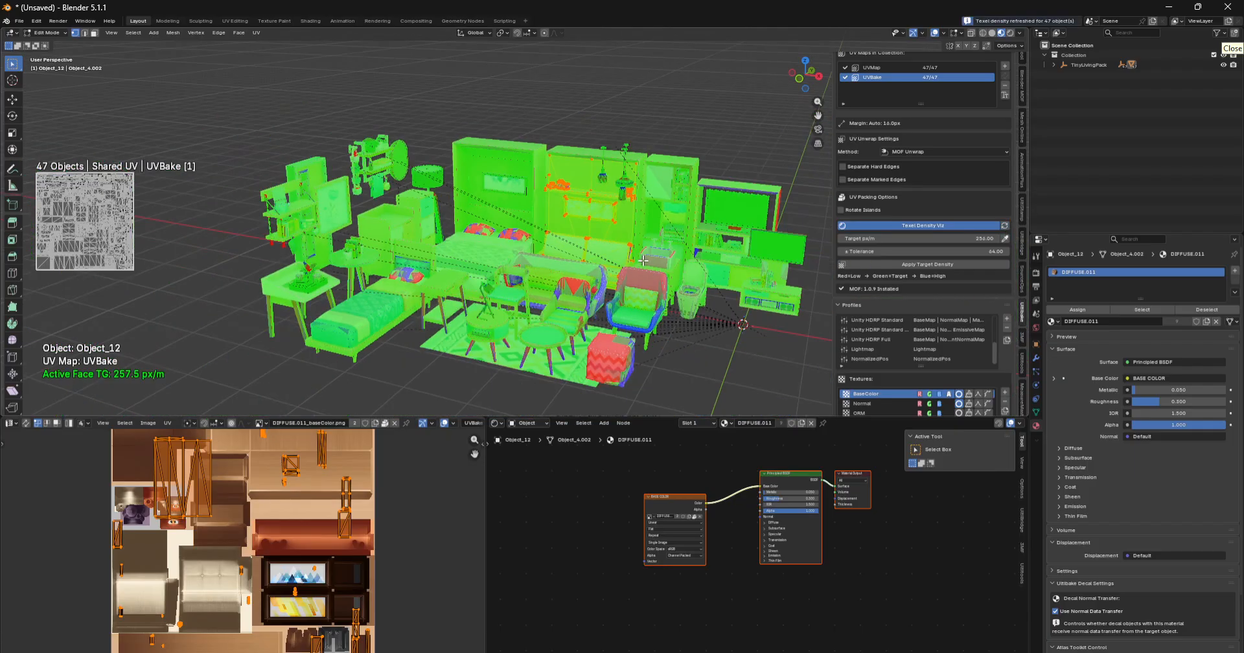
scroll(644, 265, up, 6)
scroll(626, 194, down, 3)
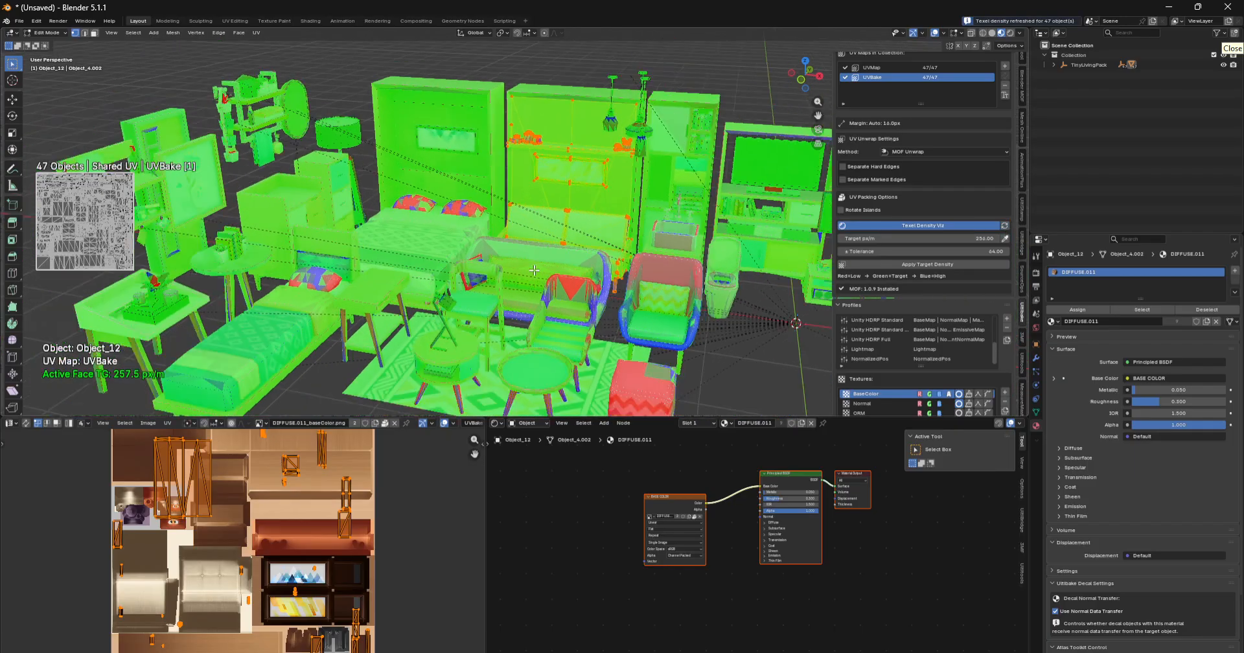
- Return to Object Mode and enable the bake set's shared UV inspection overlay for all objects in the UV editor
key(Tab)
scroll(966, 217, up, 2)
scroll(966, 218, up, 10)
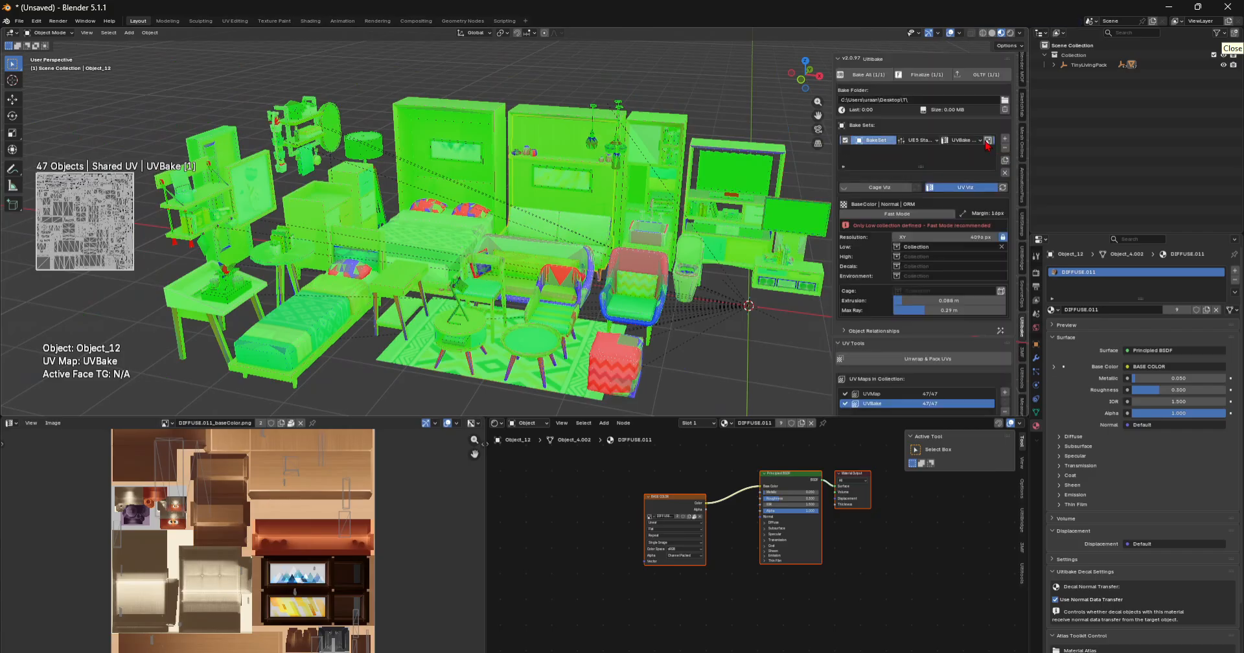
click(988, 140)
key(Tab)
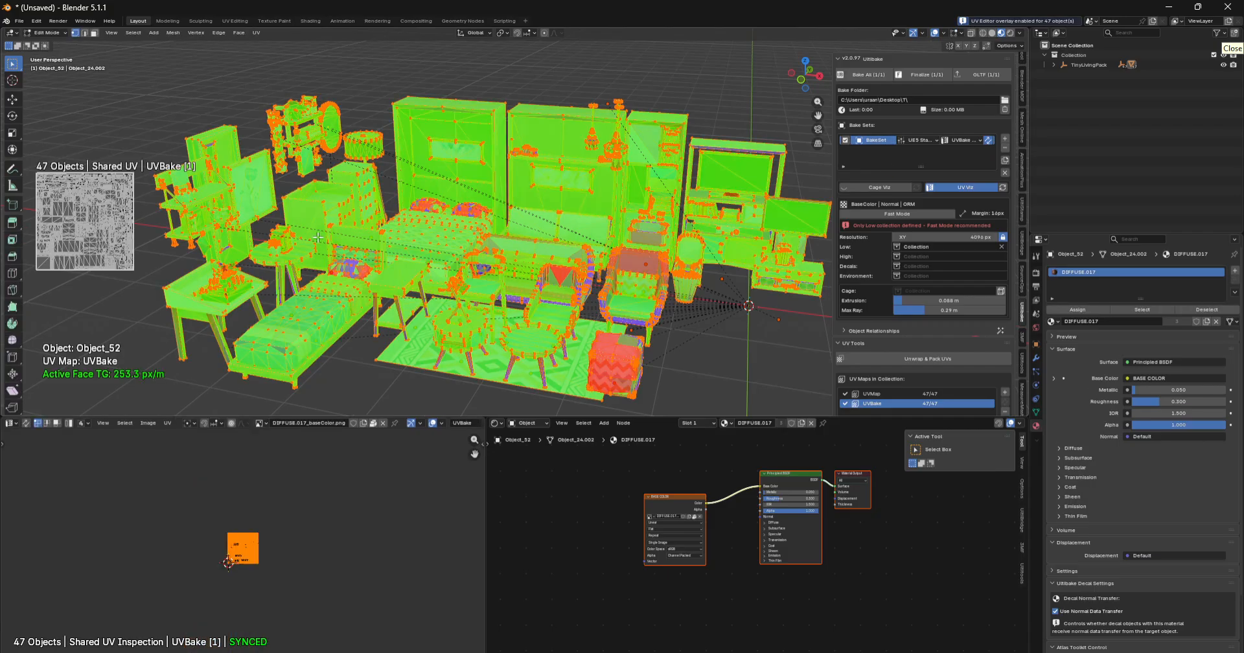
scroll(454, 453, up, 10)
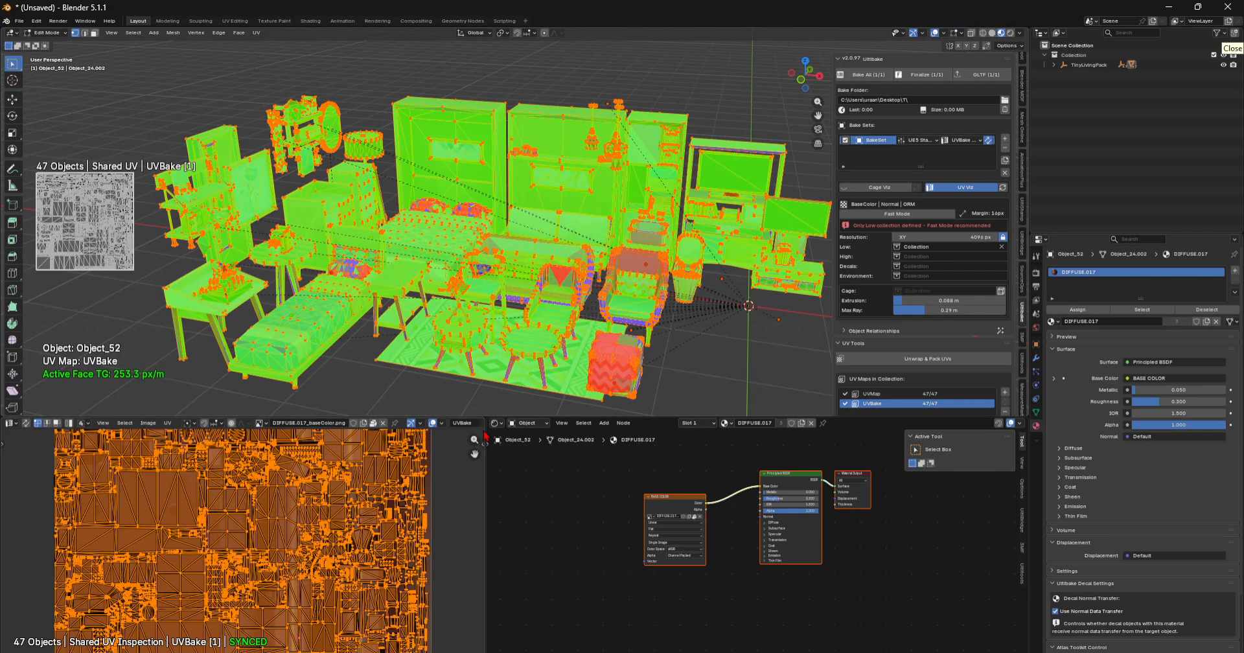
- Enlarge the UV editor and examine the packed UVBake islands of all the furniture objects
drag(485, 427, 603, 429)
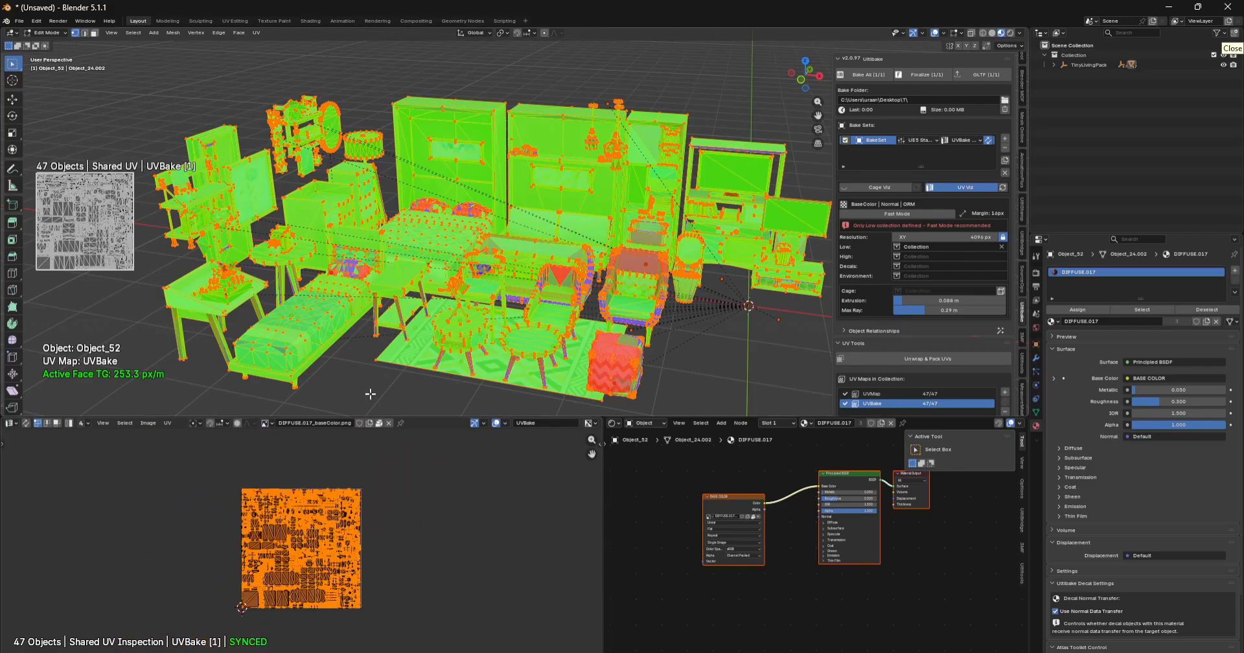
drag(404, 415, 403, 333)
scroll(350, 512, up, 10)
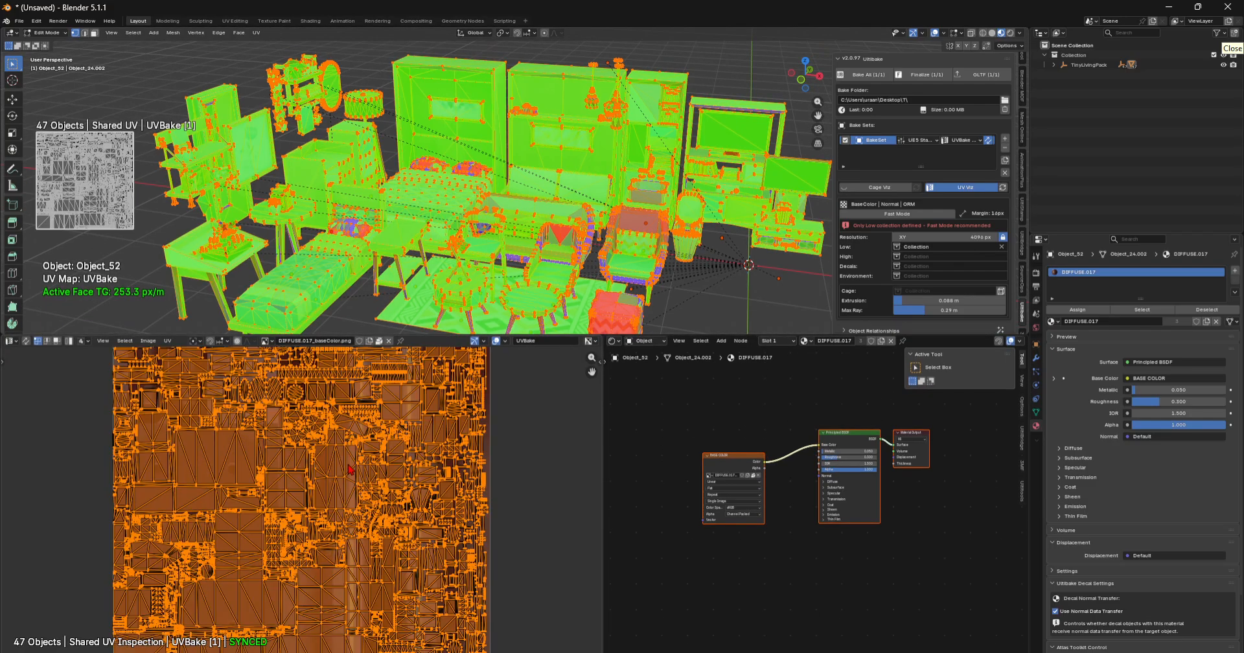
scroll(350, 512, down, 4)
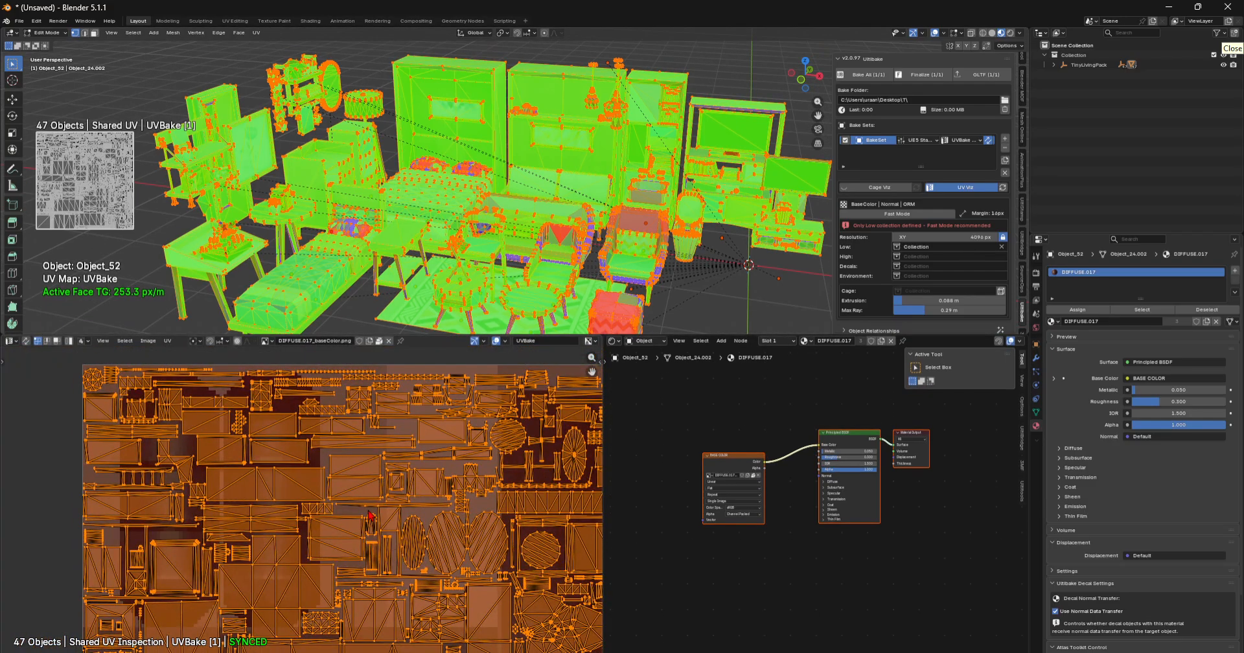
scroll(372, 518, down, 4)
scroll(469, 416, down, 2)
middle_drag(452, 436, 458, 393)
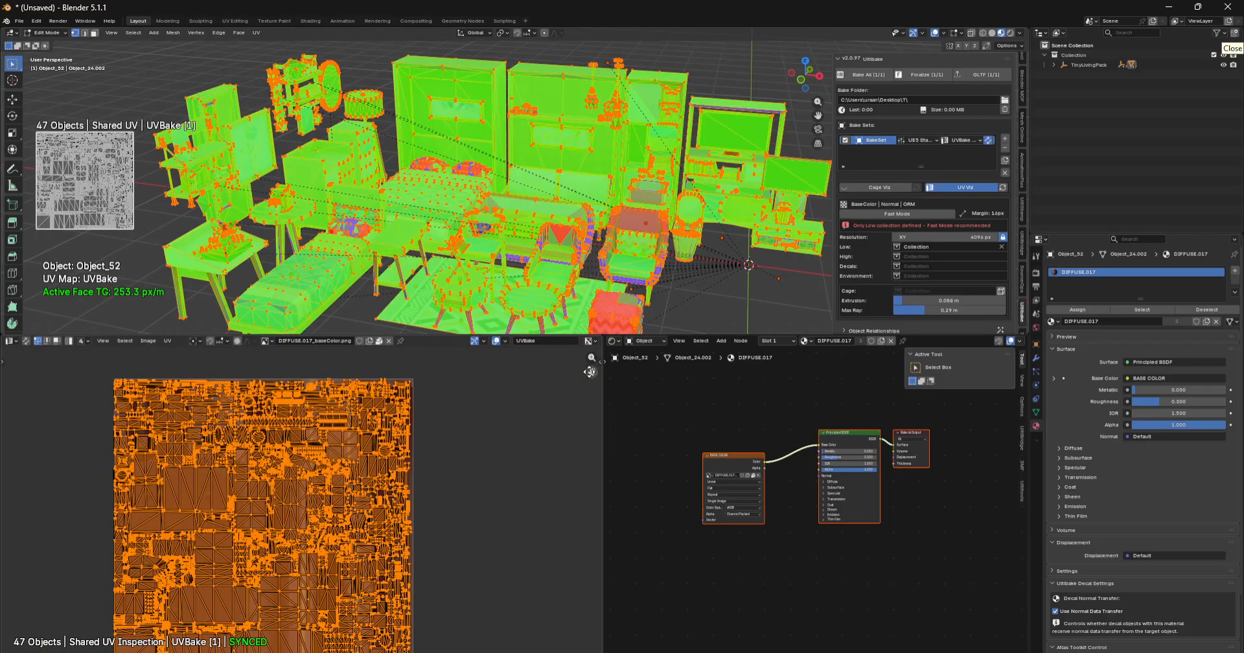
- Set UVPackmaster's pixel margin to 16 px and its texture size to 4096 for the UVBake layout
click(600, 365)
click(597, 524)
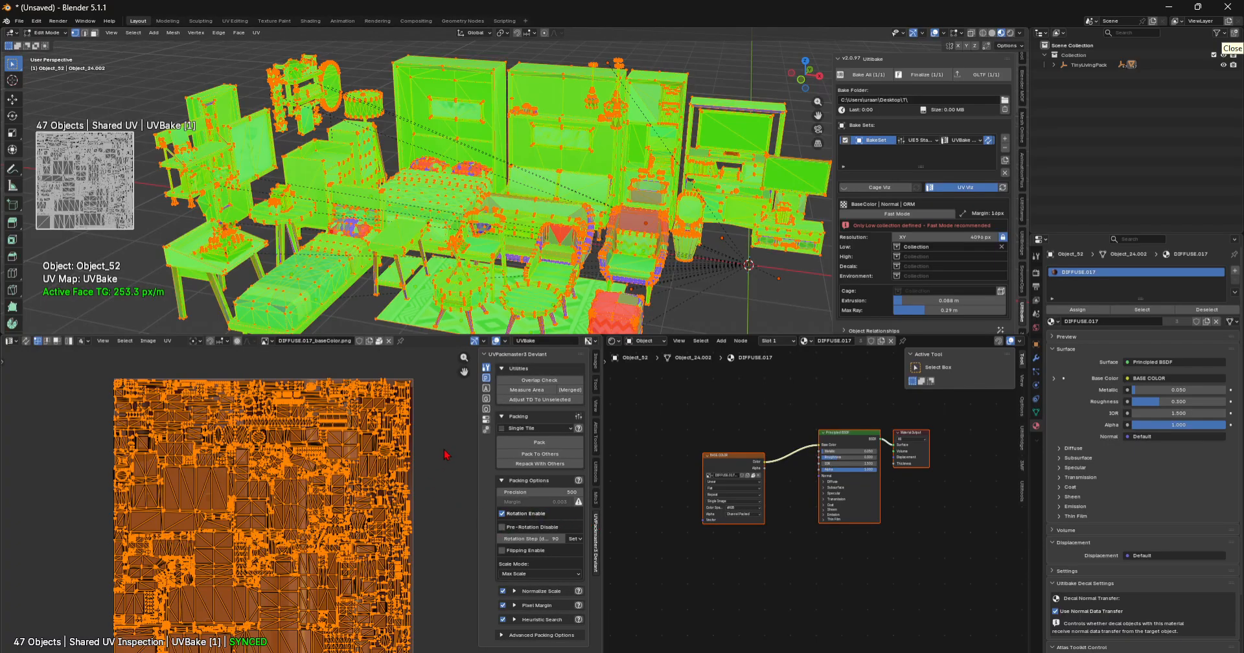
click(514, 606)
scroll(538, 583, down, 3)
double_click(546, 612)
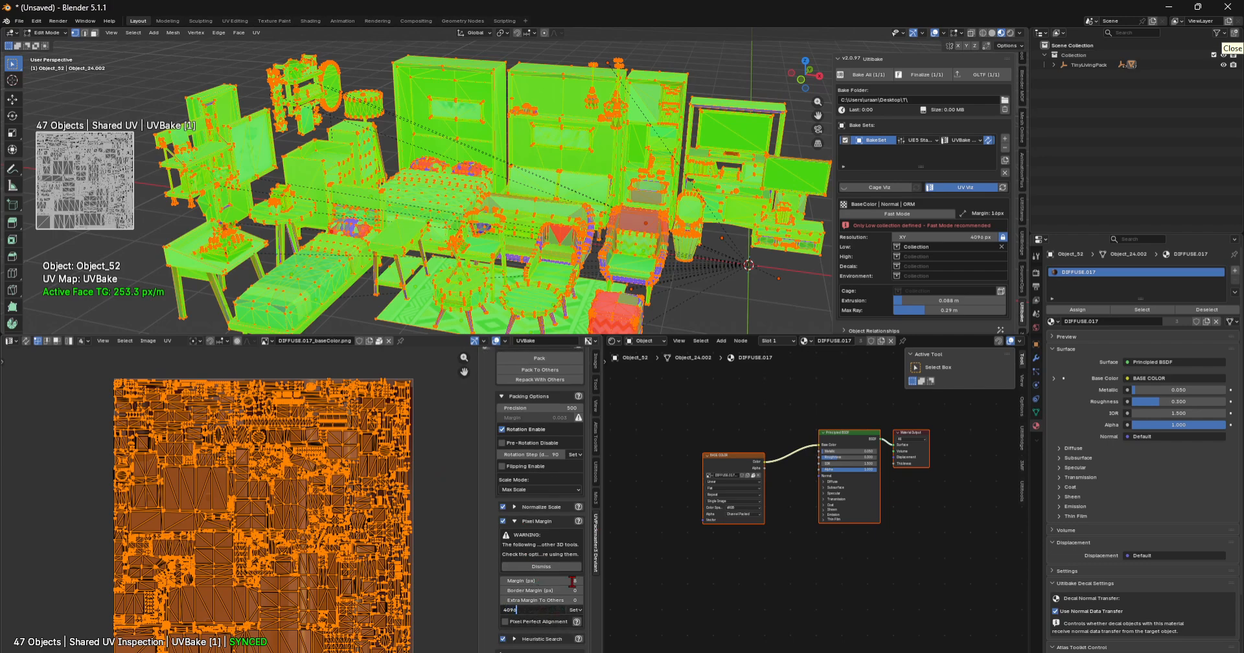
text(4096)
key(Return)
double_click(511, 579)
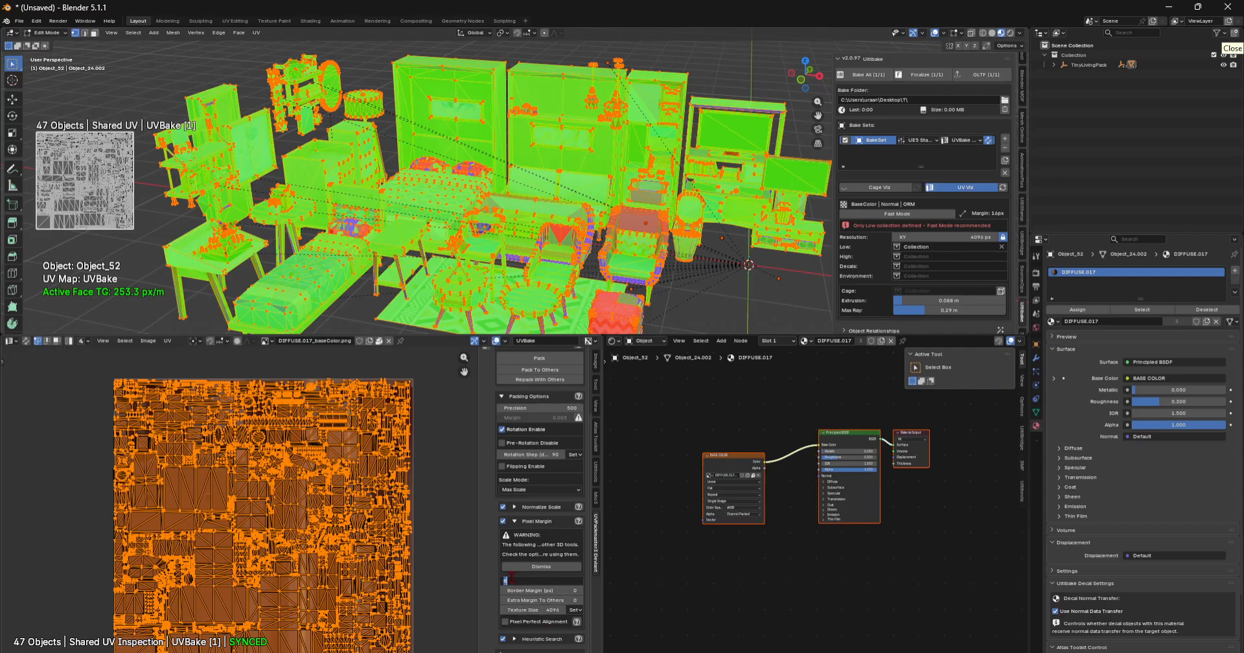
text(16)
key(Return)
- Try packing the selected UVBake islands of all objects into a single tile with UVPackmaster
scroll(541, 506, up, 3)
click(550, 431)
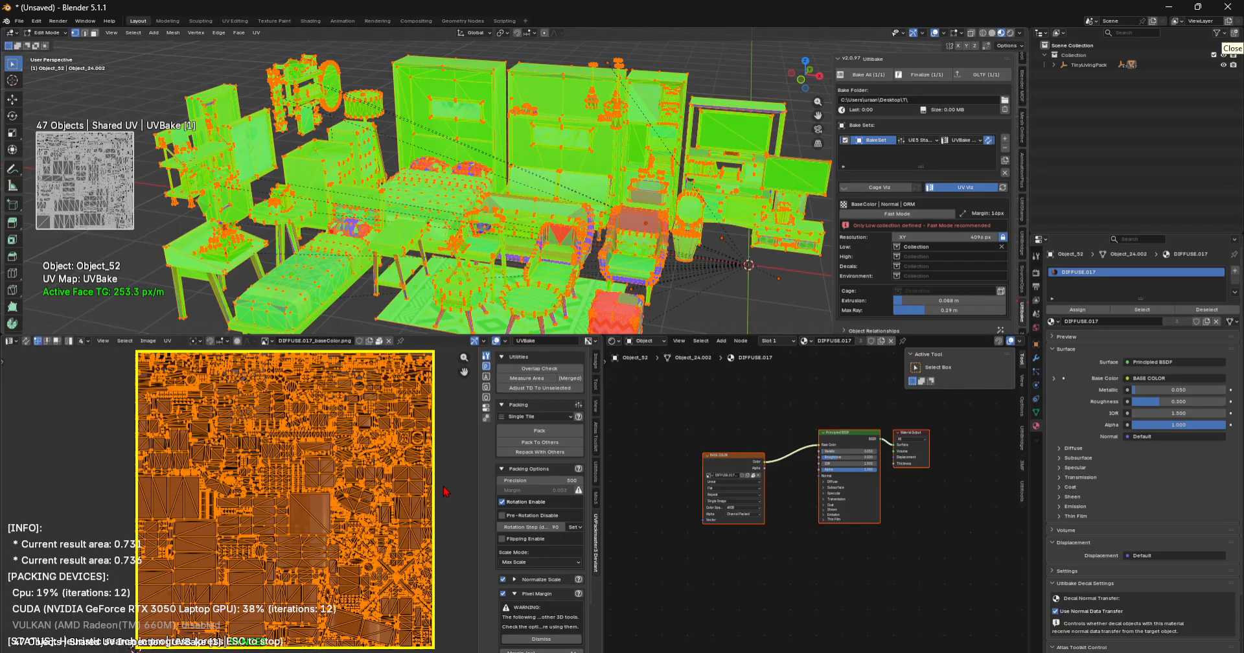
scroll(686, 275, down, 2)
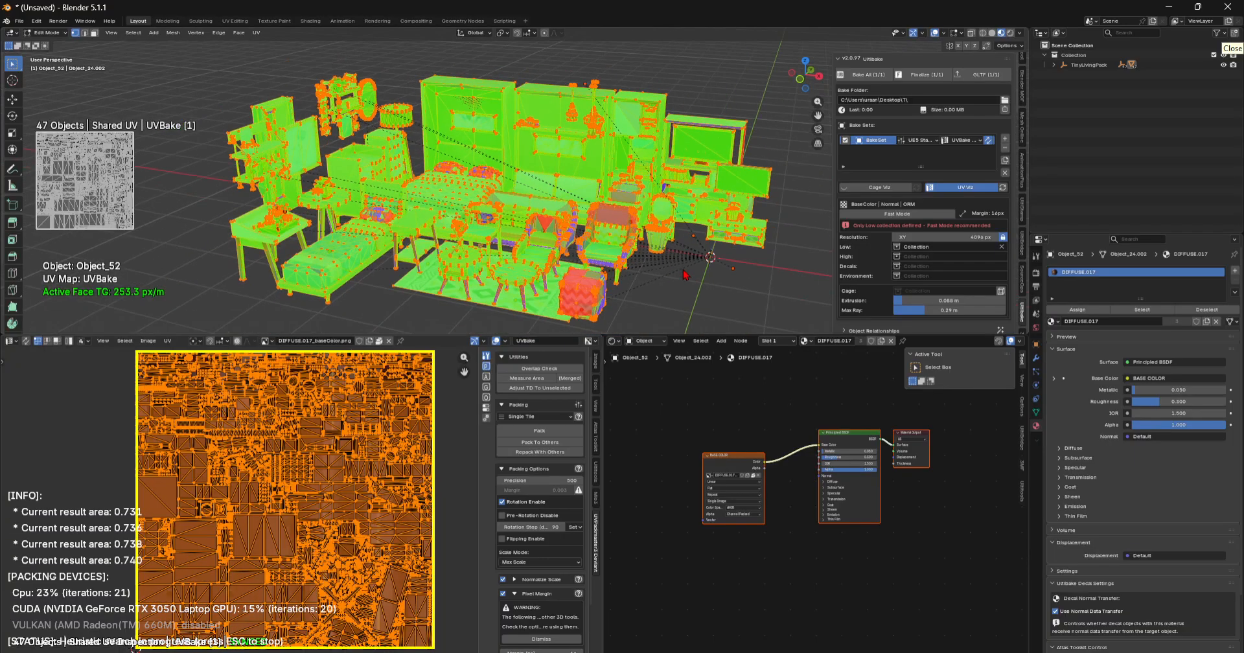
scroll(492, 165, up, 3)
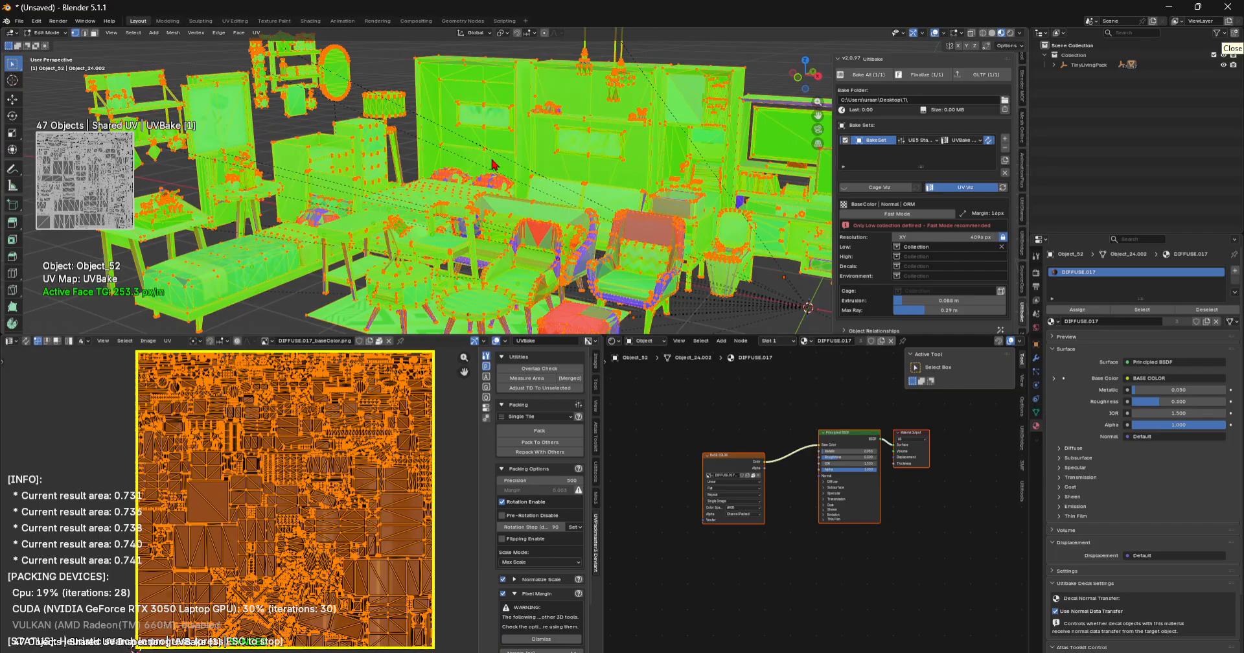
scroll(496, 187, down, 2)
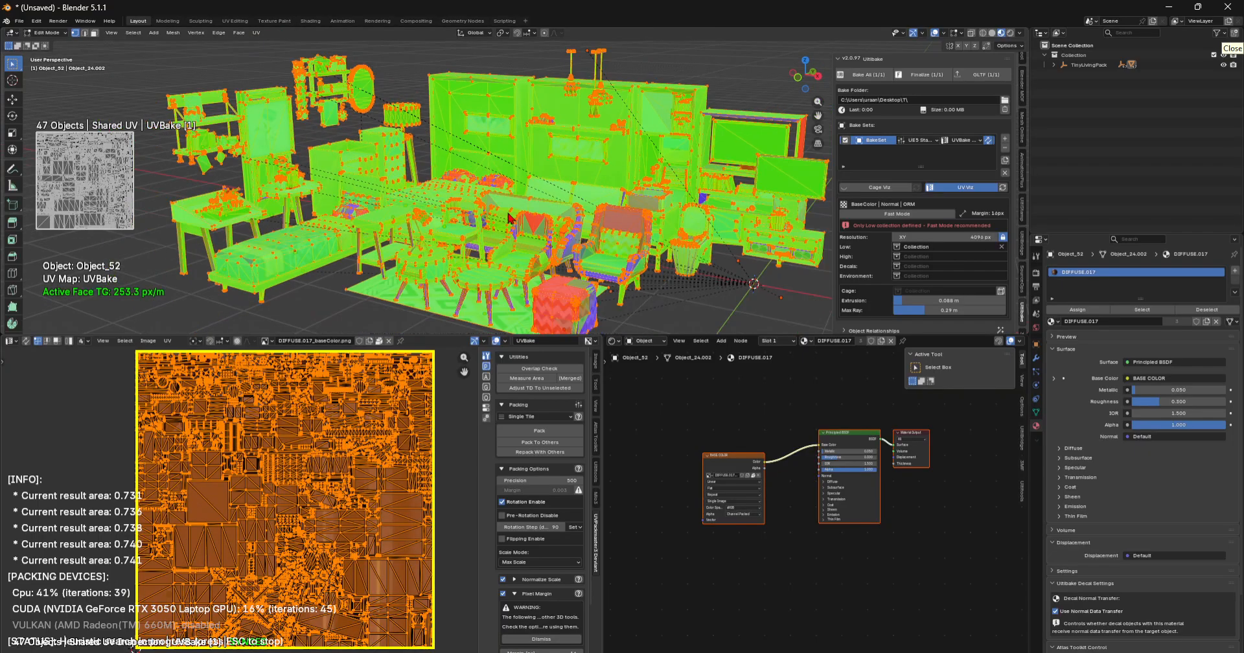
scroll(518, 180, up, 2)
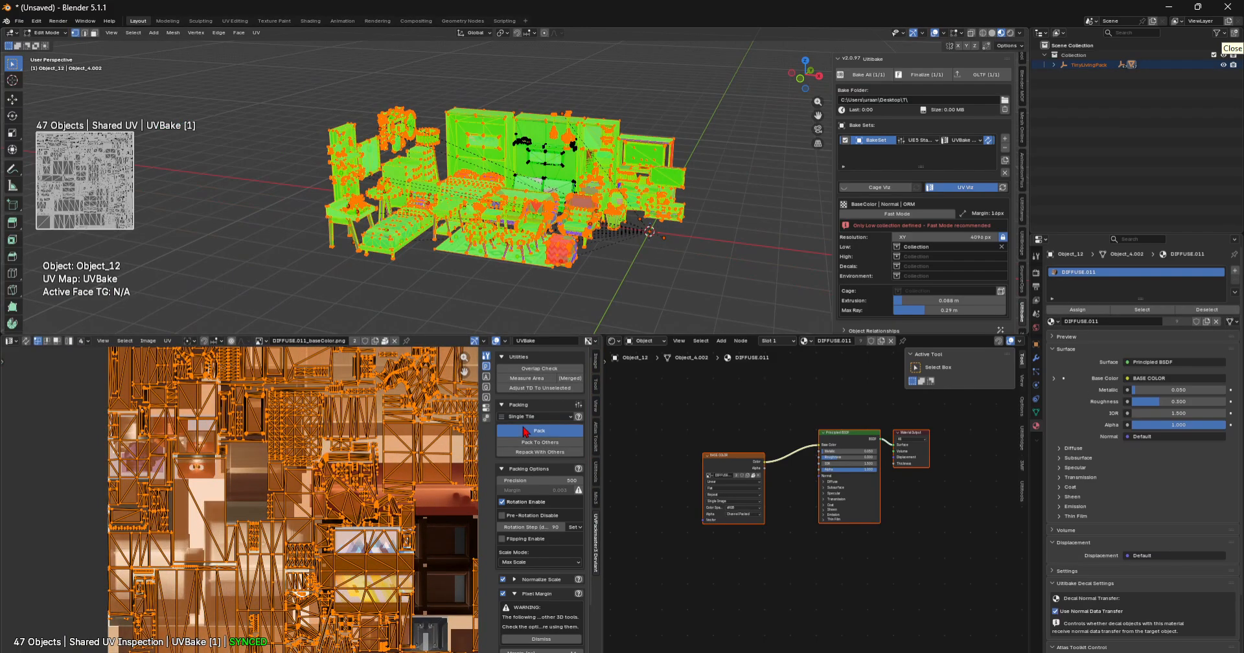
- Rerun the UVPackmaster single-tile packing on the shared UVBake islands with the wall cabinet as active object
click(526, 431)
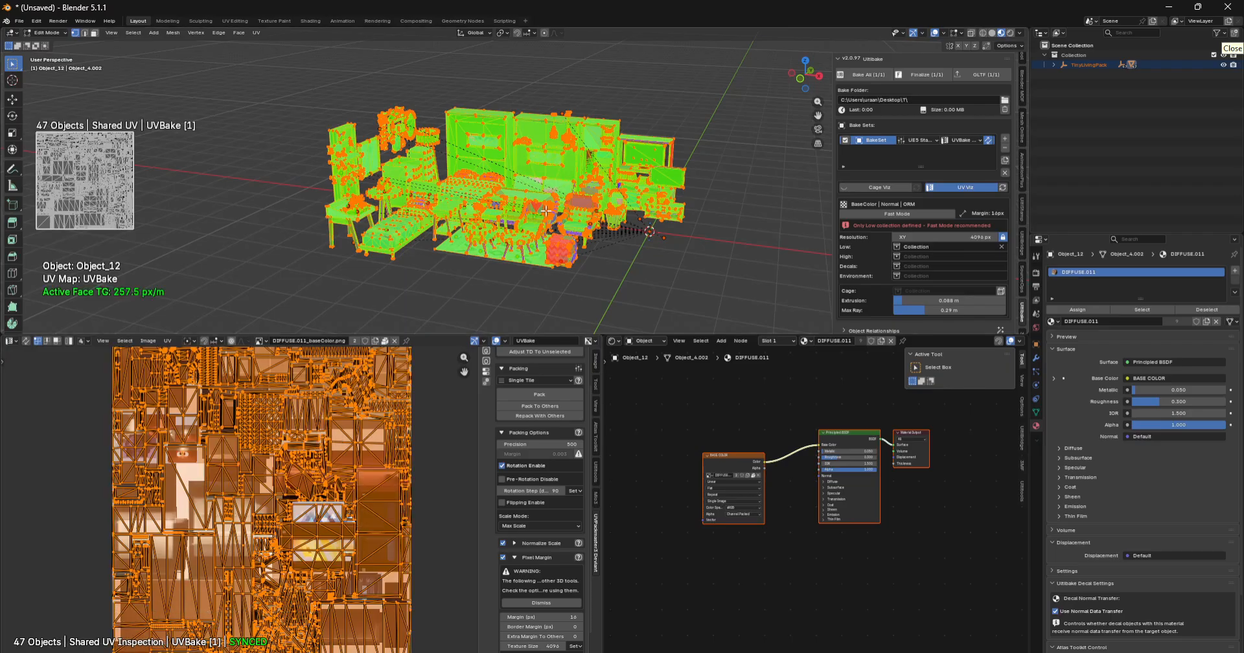
click(530, 394)
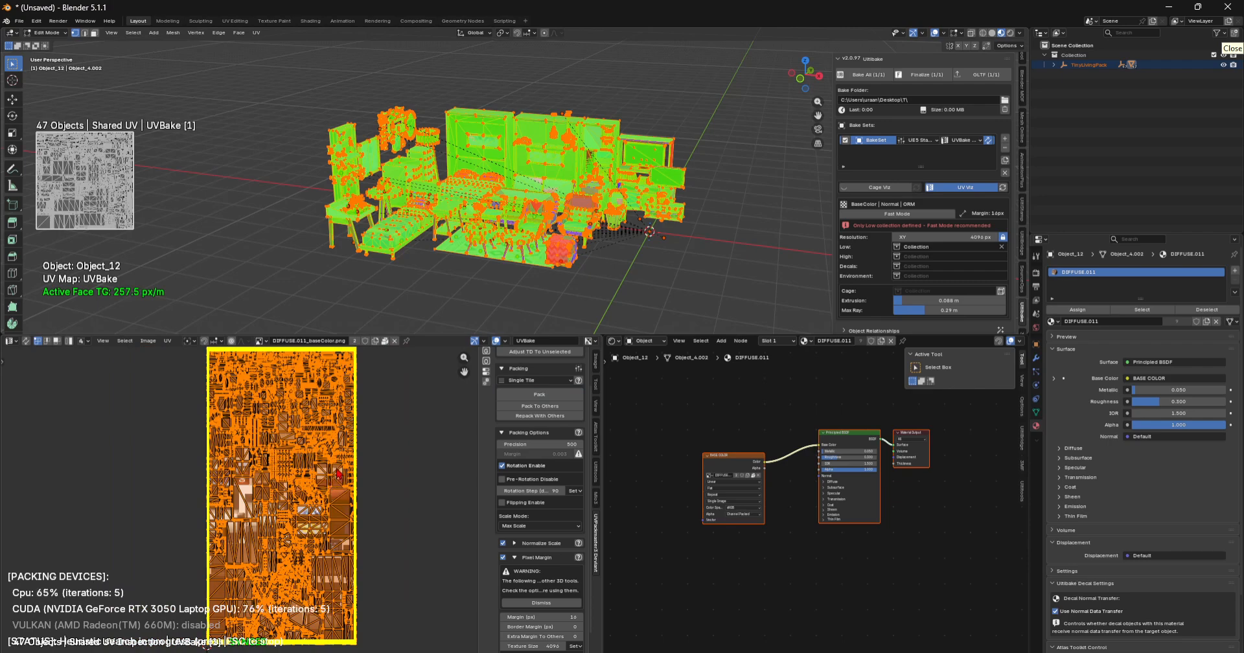
scroll(337, 475, down, 2)
scroll(342, 491, up, 4)
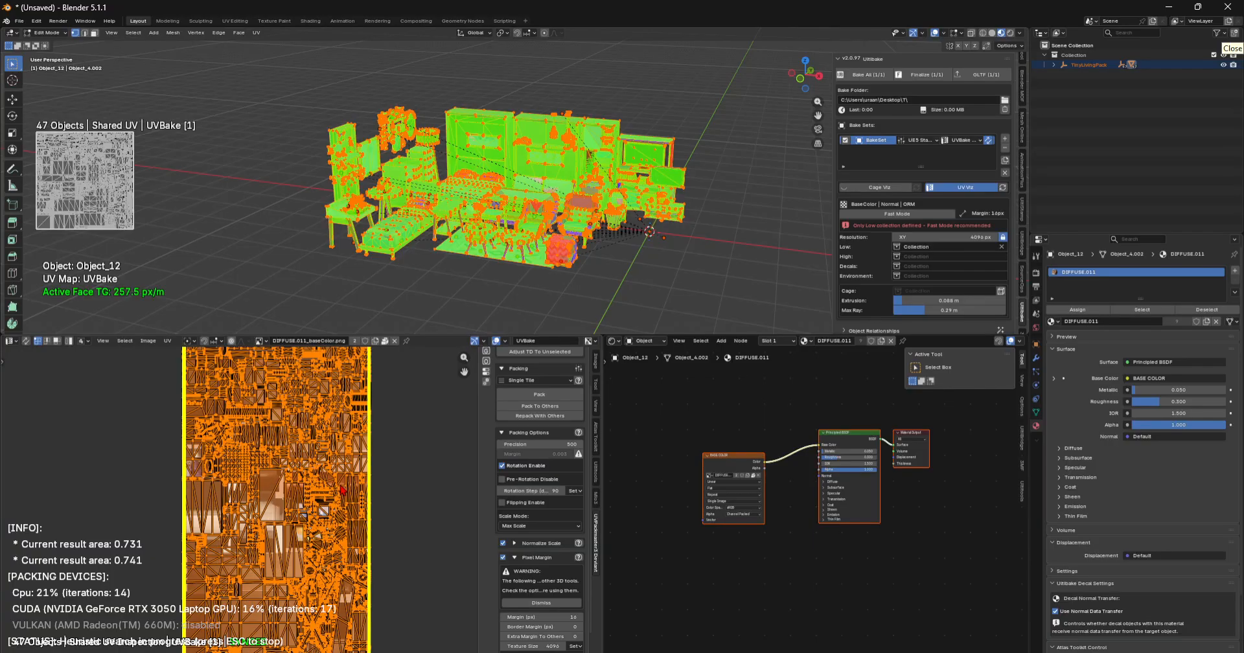
scroll(330, 496, down, 3)
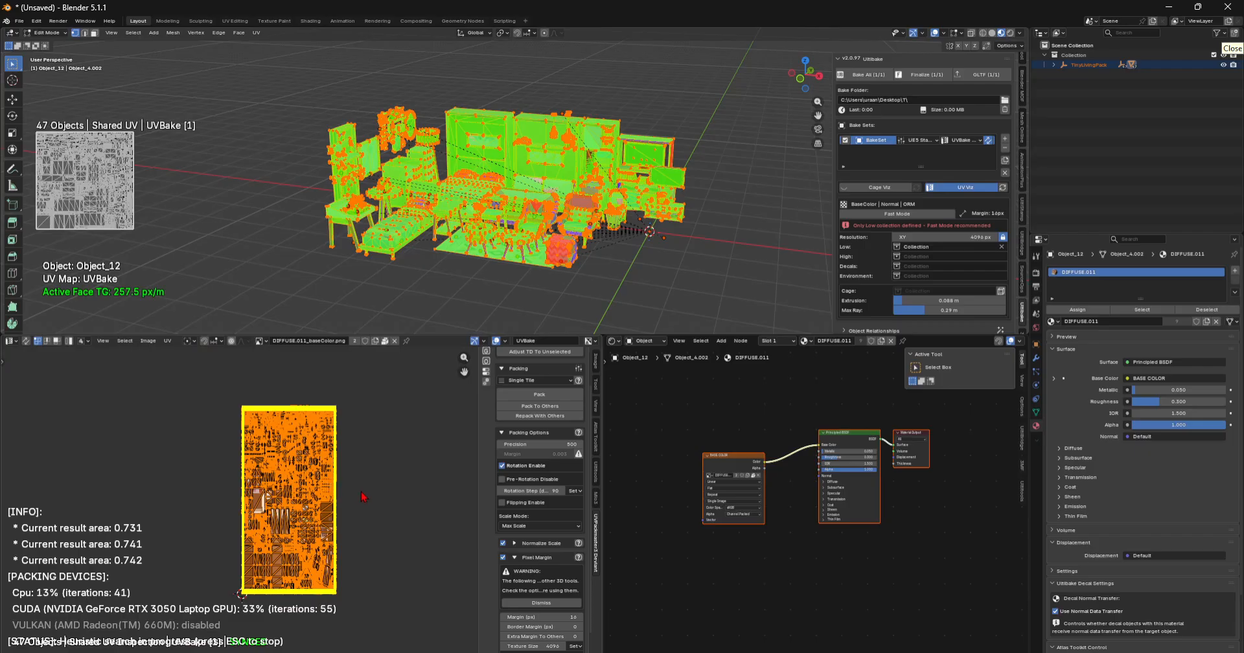
scroll(358, 496, up, 2)
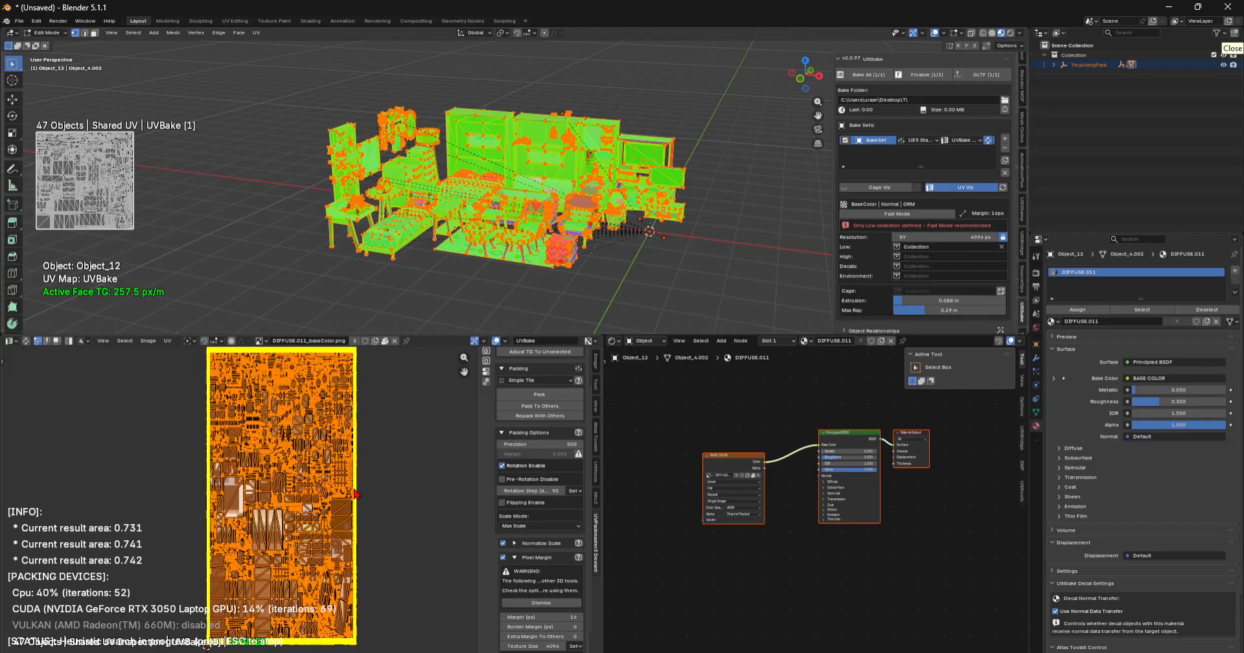
middle_drag(391, 542, 412, 550)
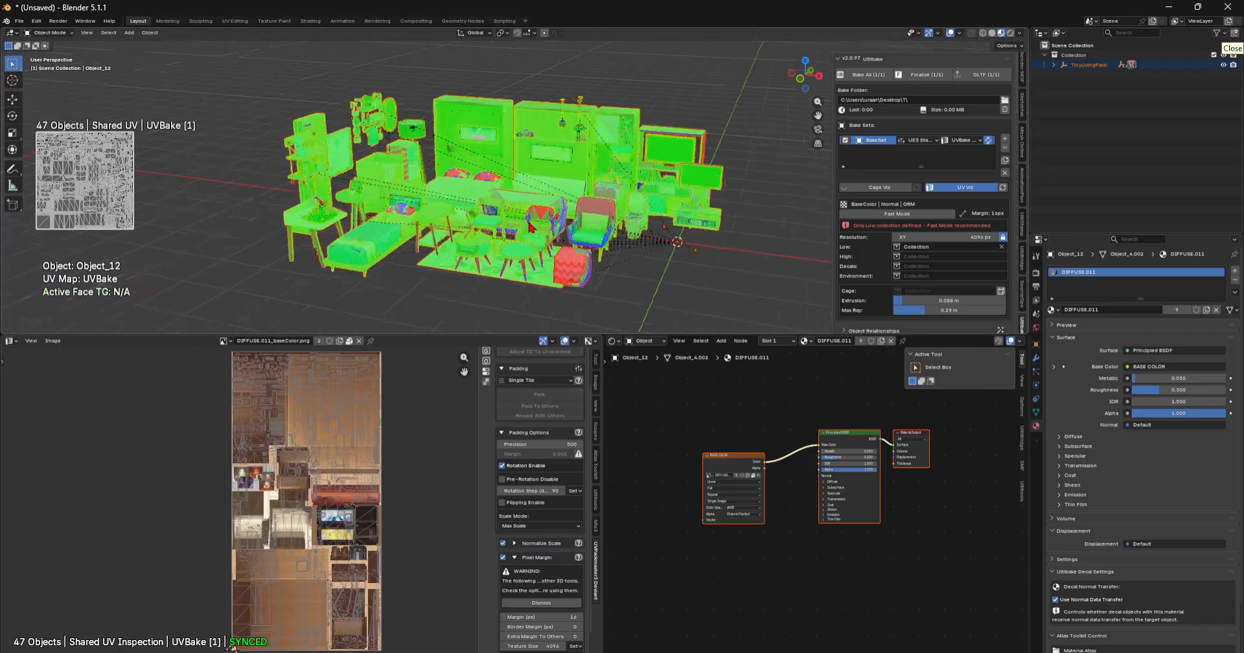
- Enlarge the 3D viewport and examine the texel density colours across the furniture and the bake set's settings
scroll(616, 226, up, 2)
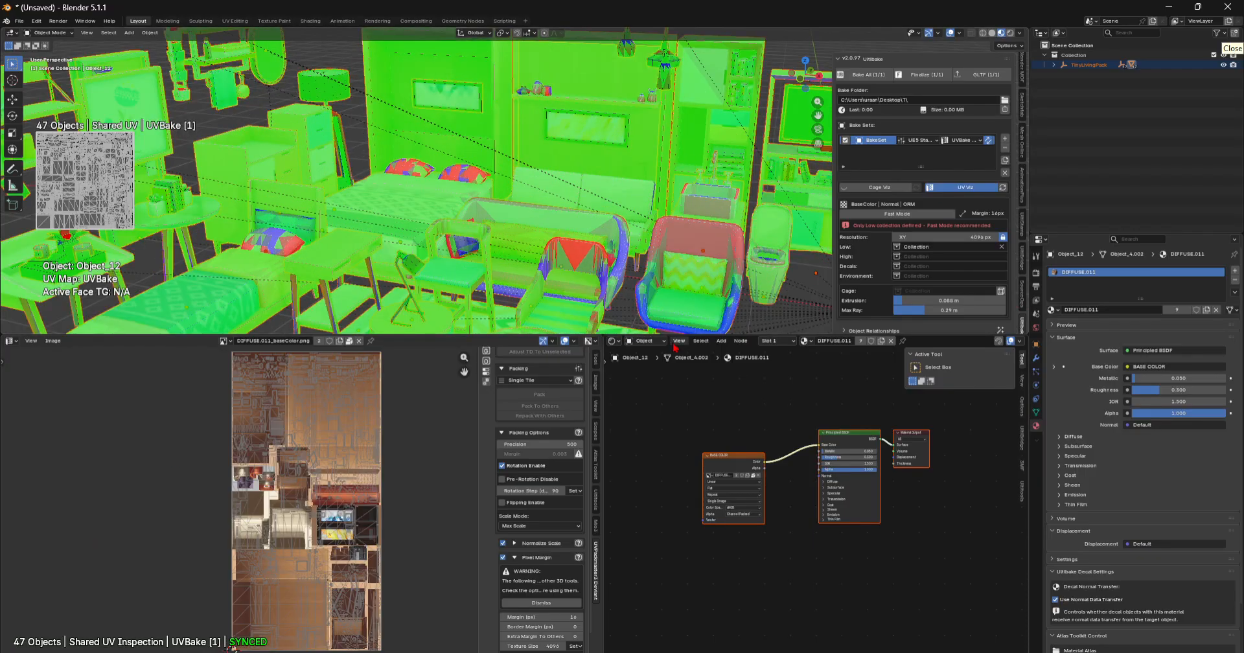
drag(665, 336, 662, 397)
scroll(651, 279, down, 4)
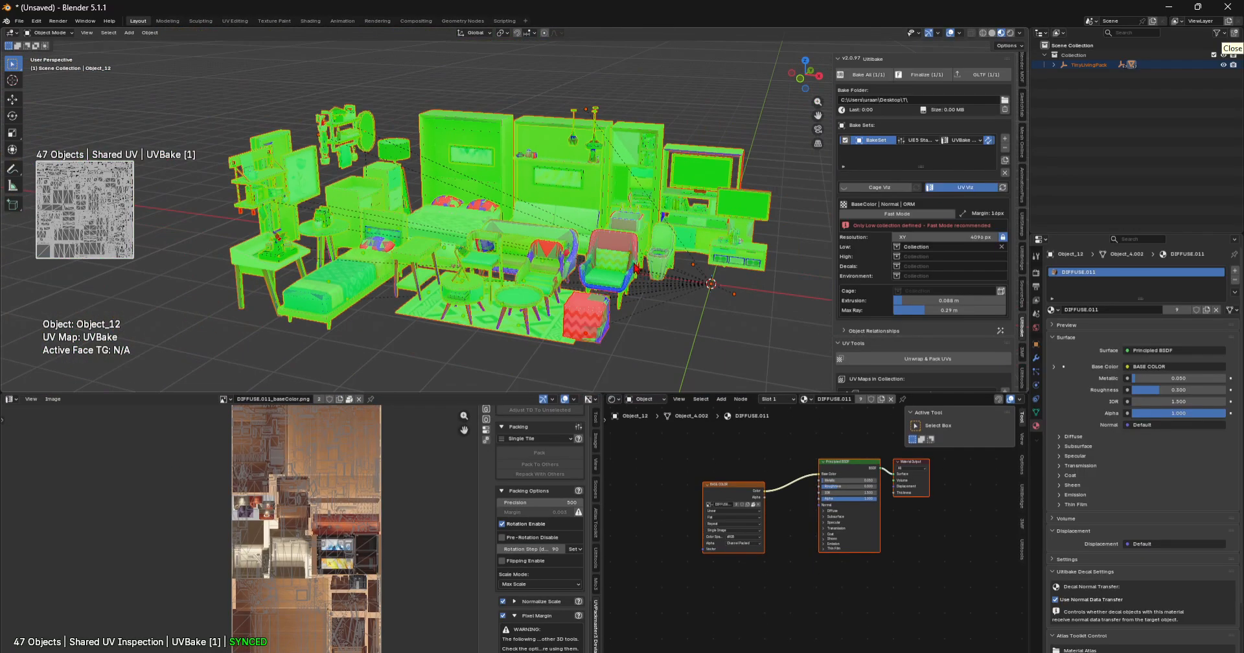
scroll(887, 293, down, 8)
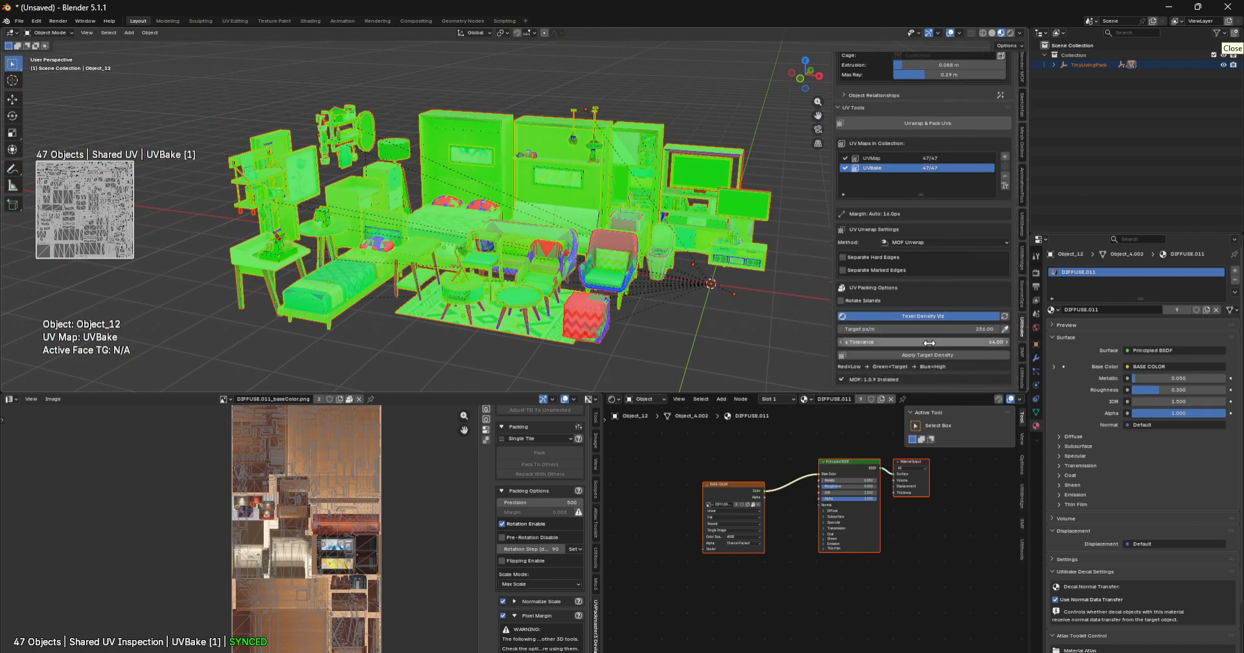
scroll(790, 304, up, 5)
scroll(977, 259, up, 8)
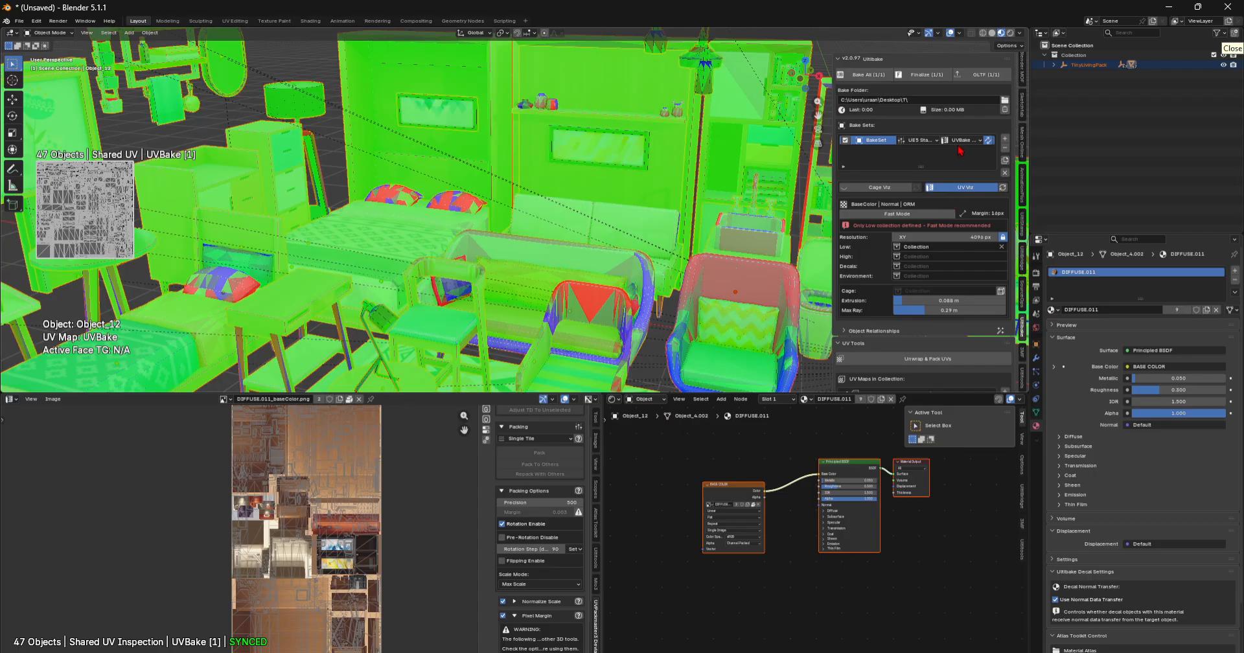
scroll(830, 186, down, 5)
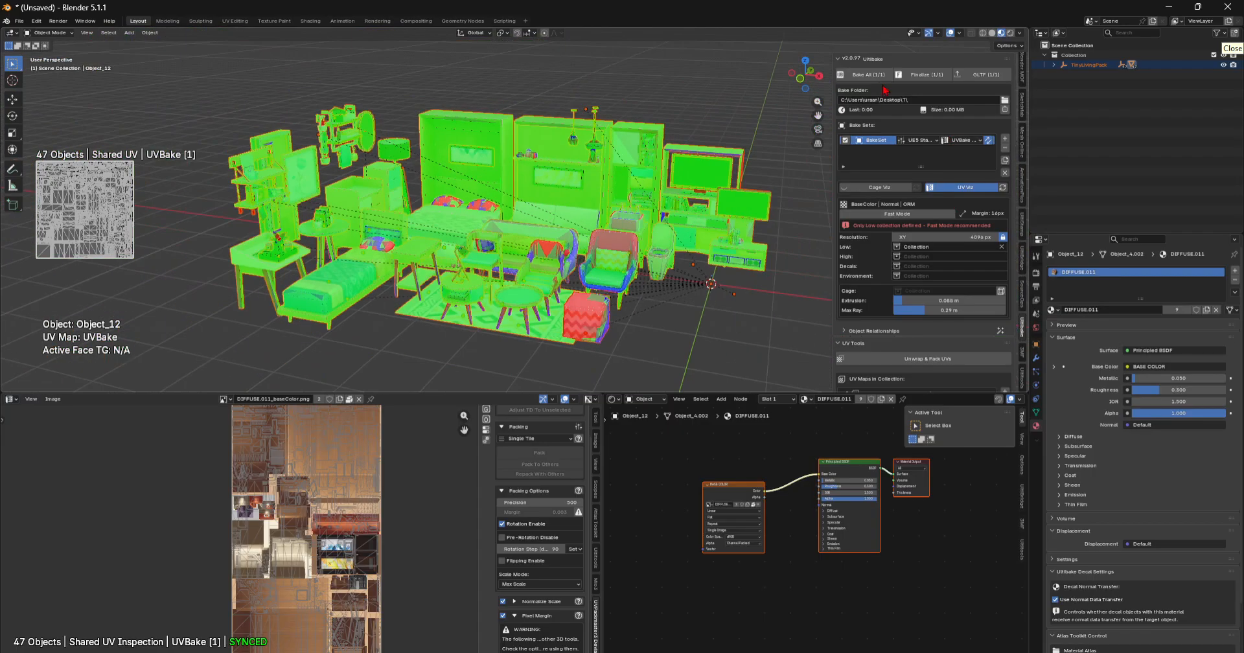
- Review UltiBake's bake set, UV, texel density, texture profile, visualization and performance settings before baking
scroll(964, 274, down, 3)
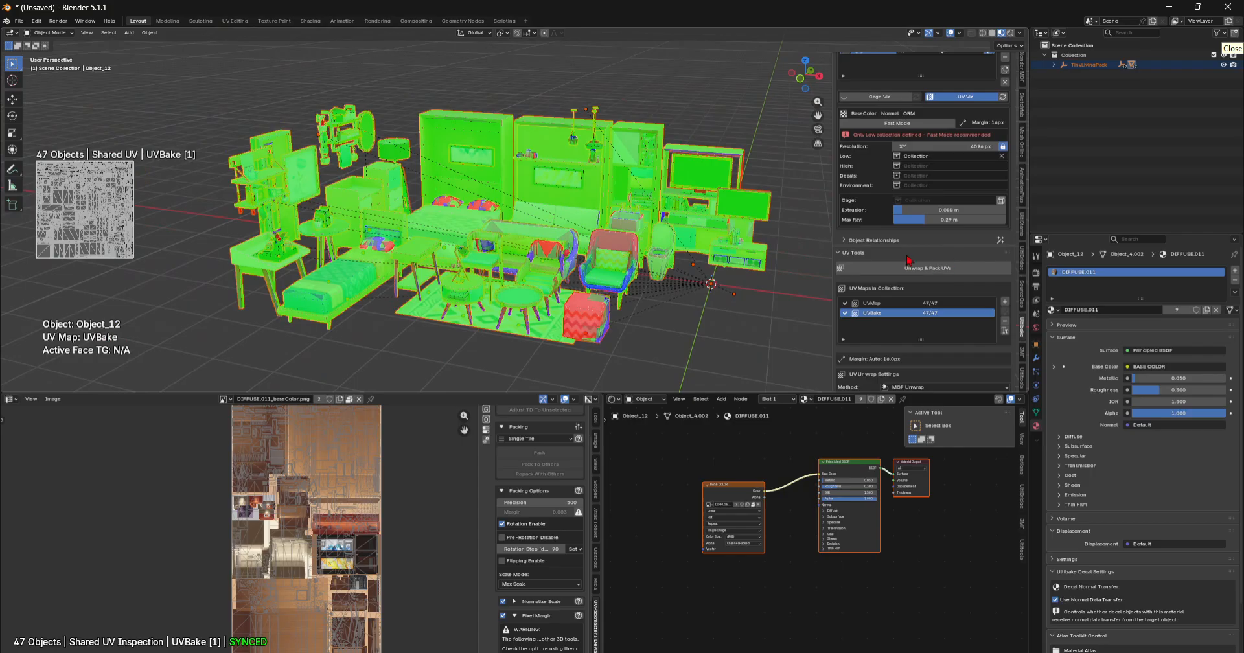
scroll(909, 259, up, 2)
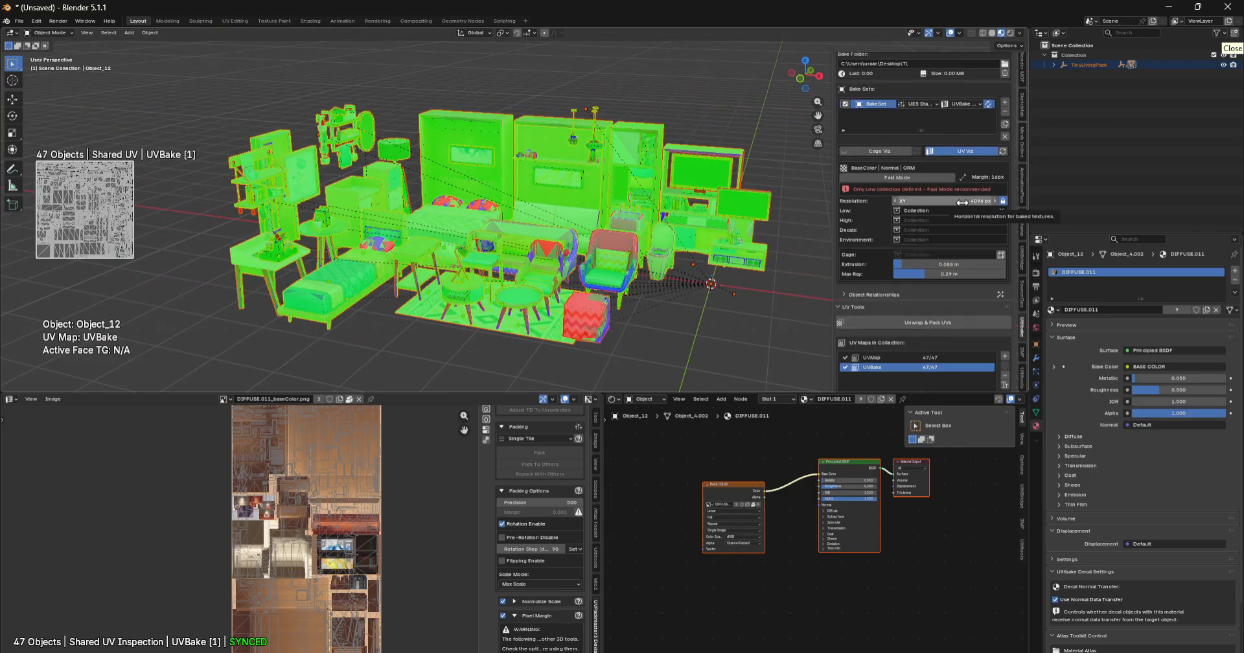
scroll(972, 260, down, 8)
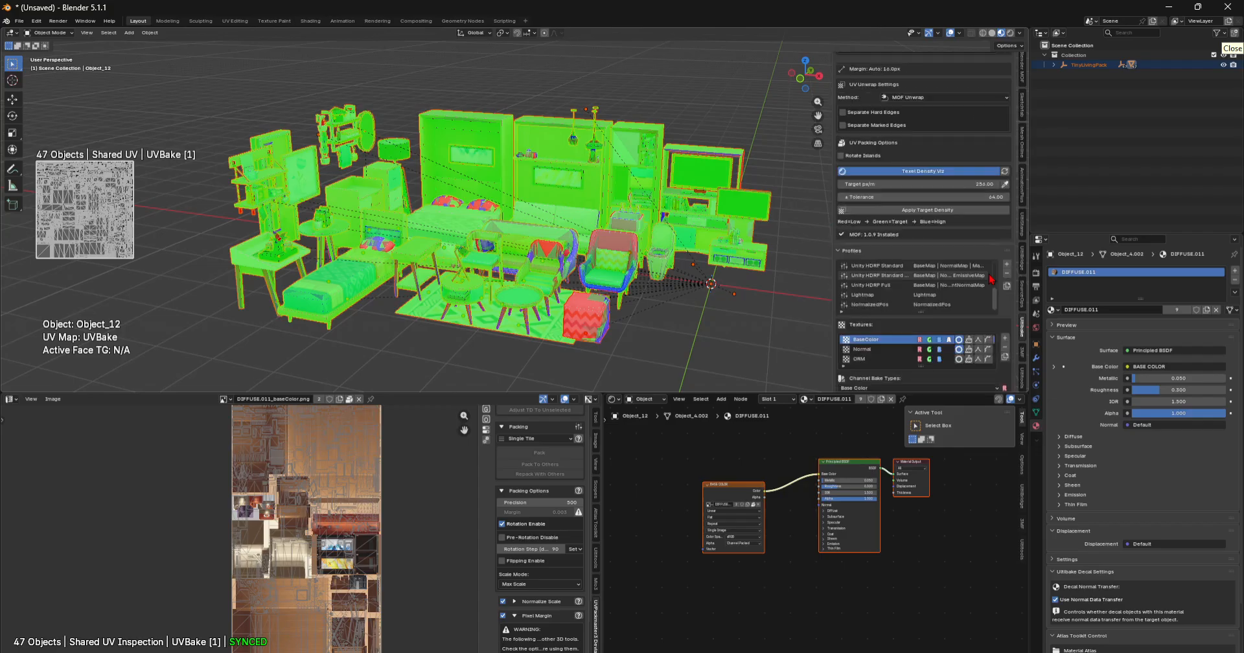
scroll(991, 280, down, 10)
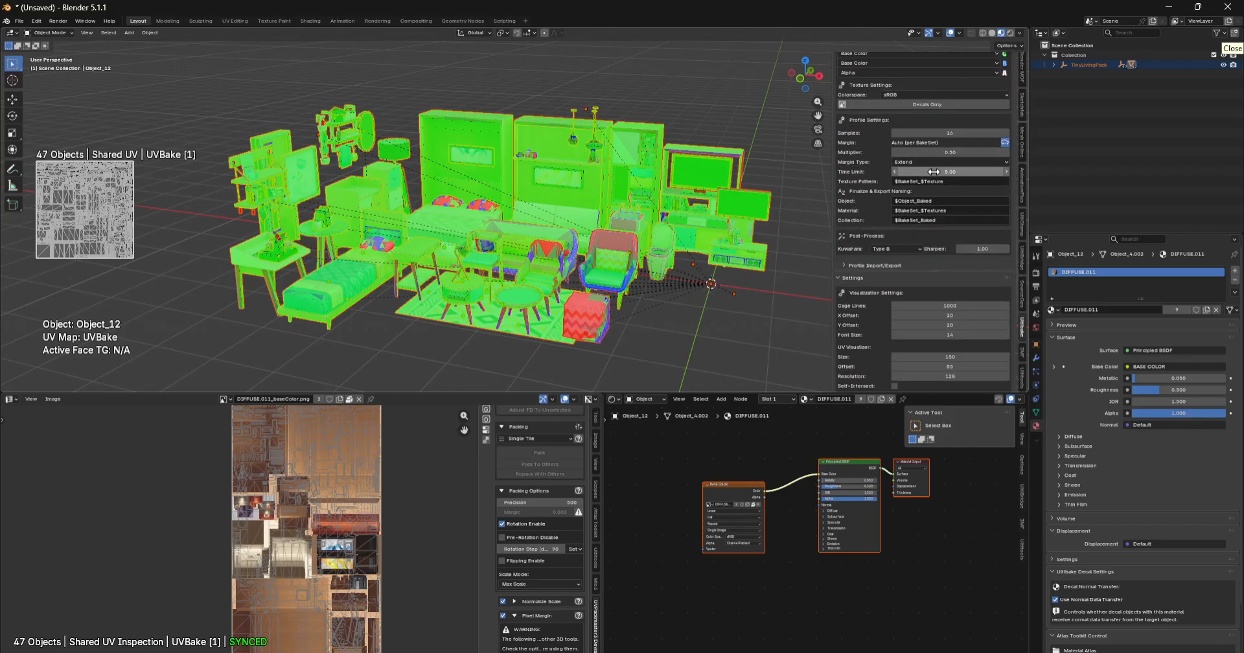
scroll(955, 259, down, 5)
scroll(960, 272, down, 3)
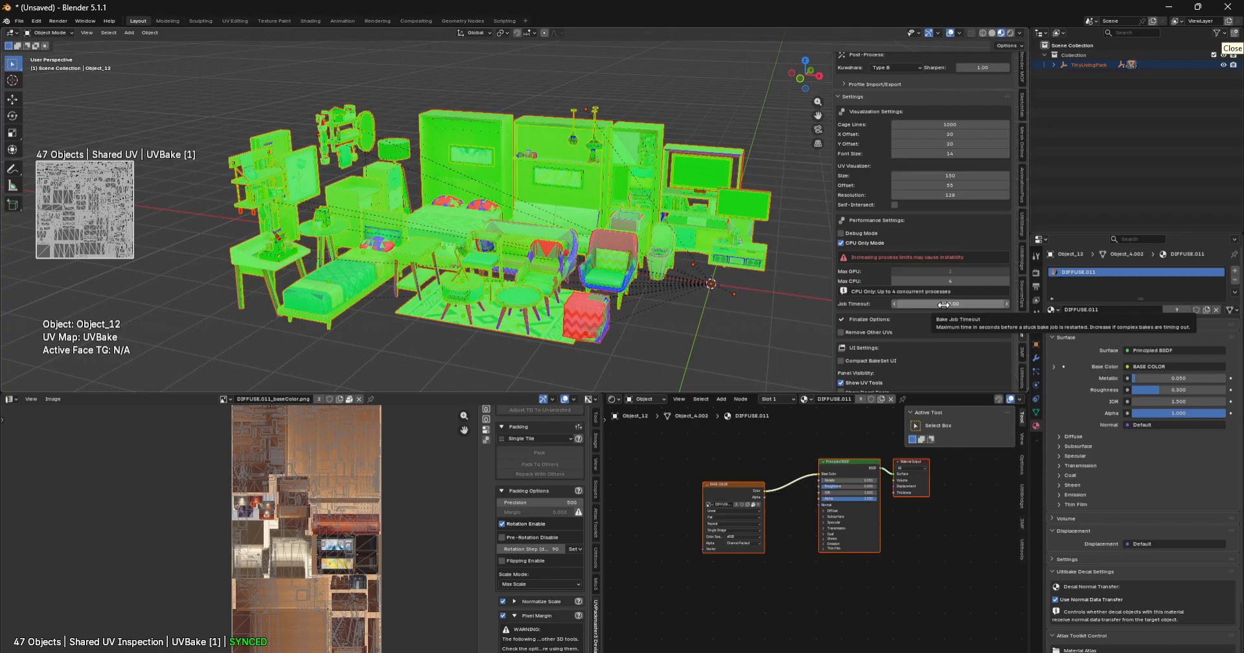
scroll(943, 304, up, 8)
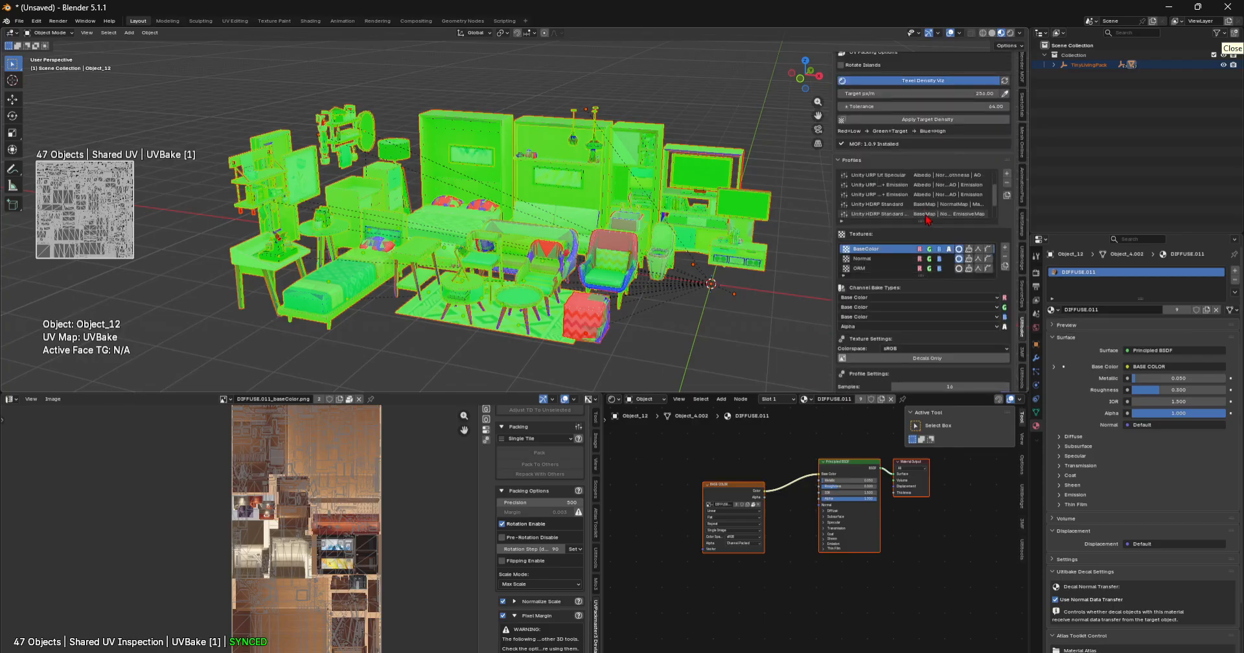
scroll(928, 220, up, 6)
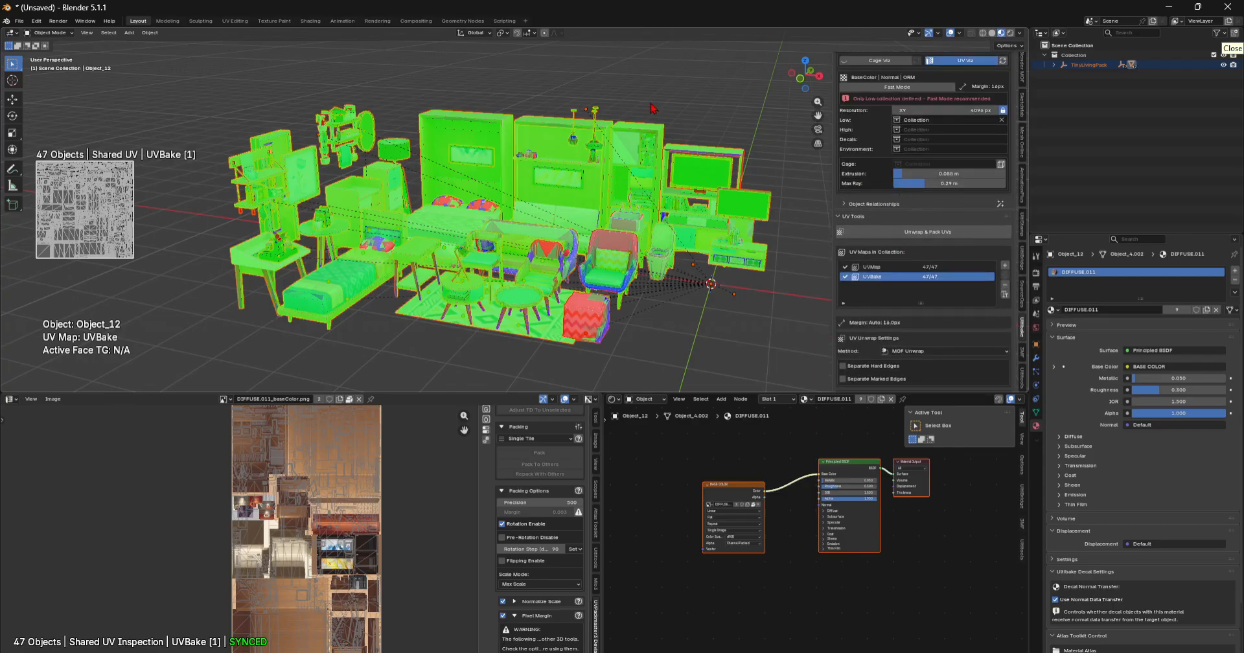
scroll(447, 172, down, 2)
scroll(918, 219, up, 2)
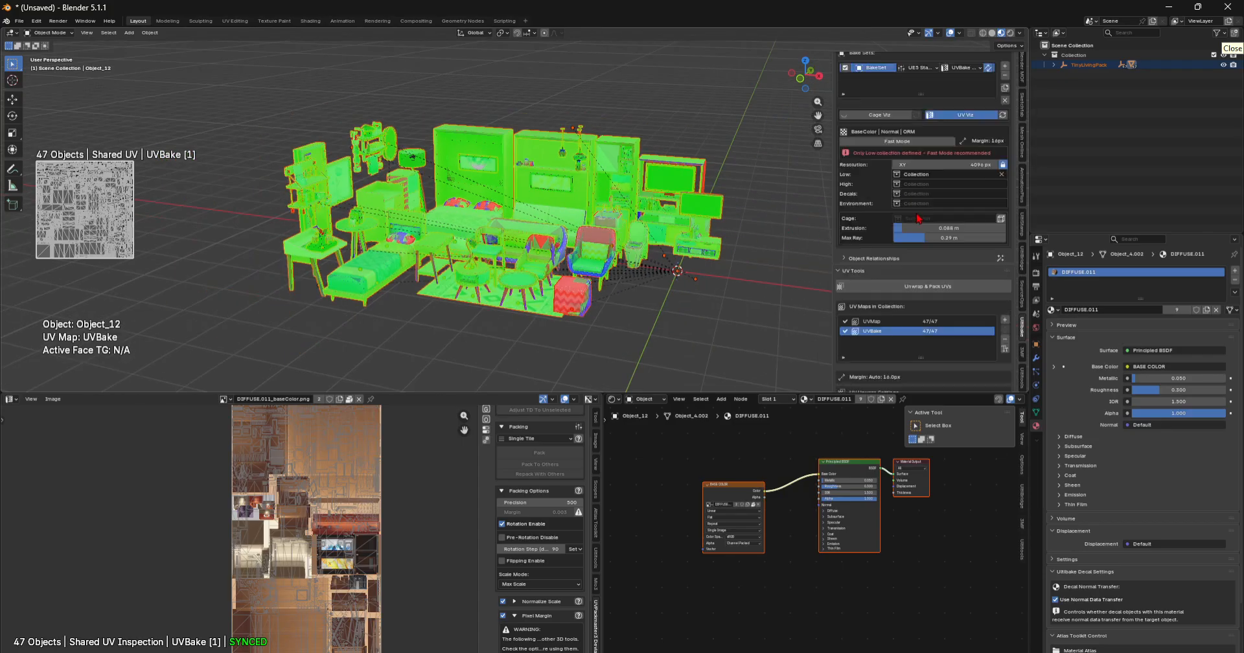
scroll(918, 219, up, 4)
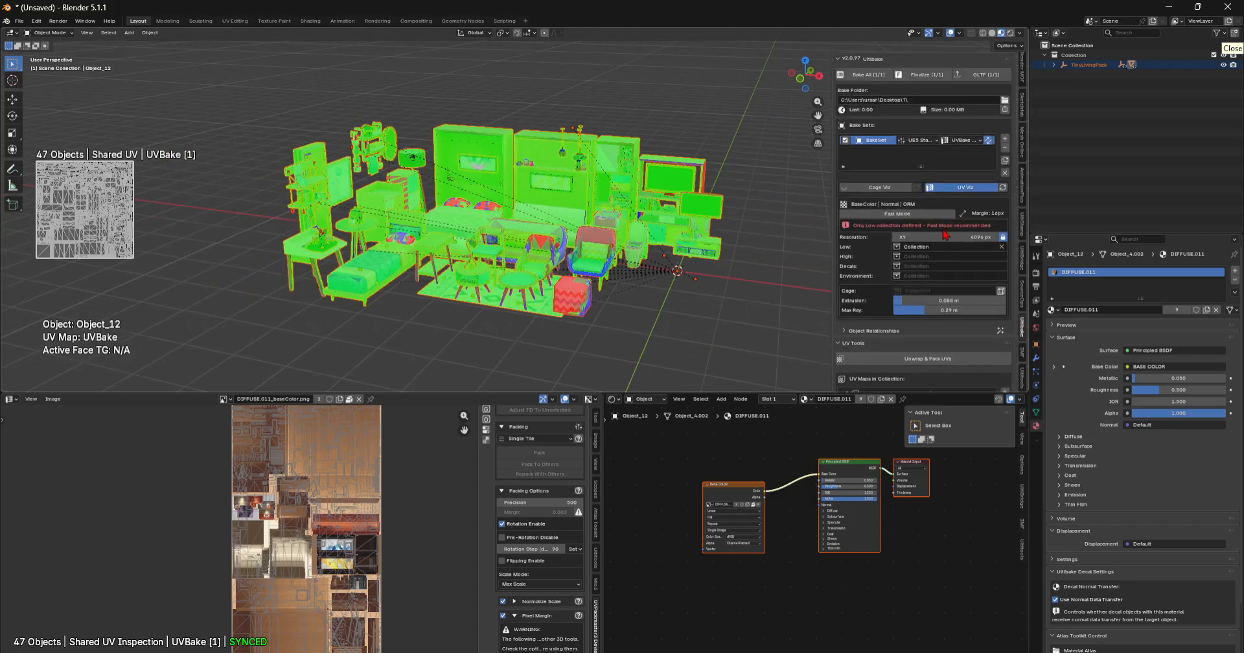
scroll(703, 136, up, 3)
click(865, 76)
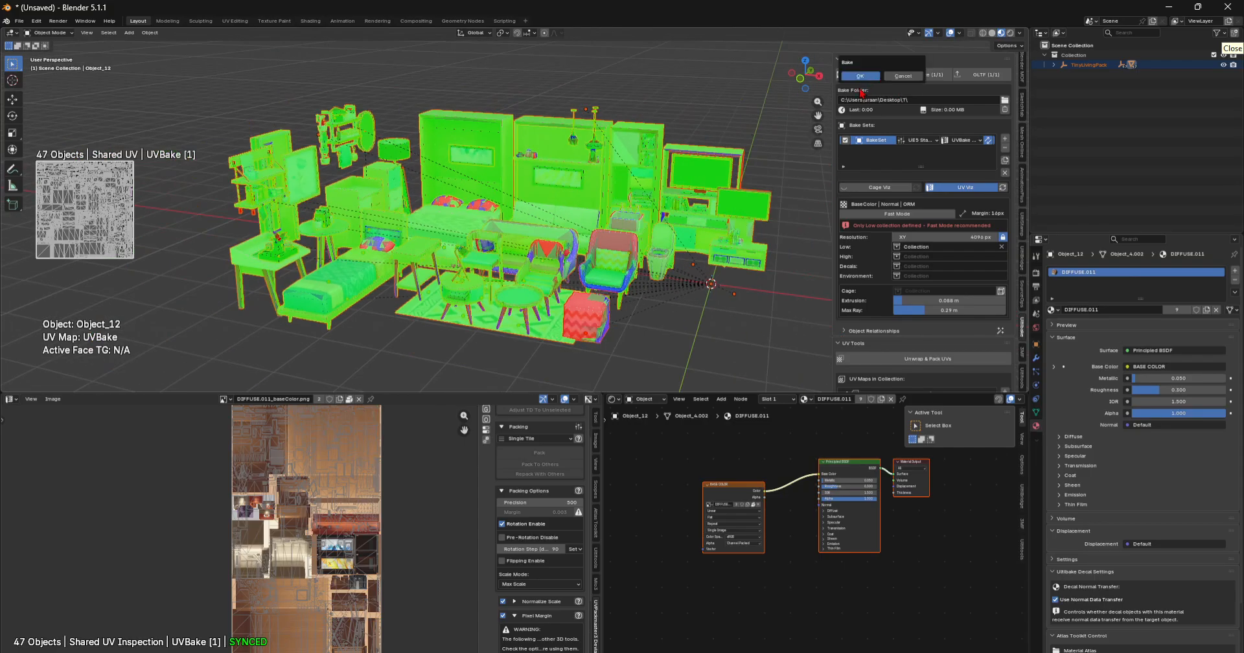
click(860, 76)
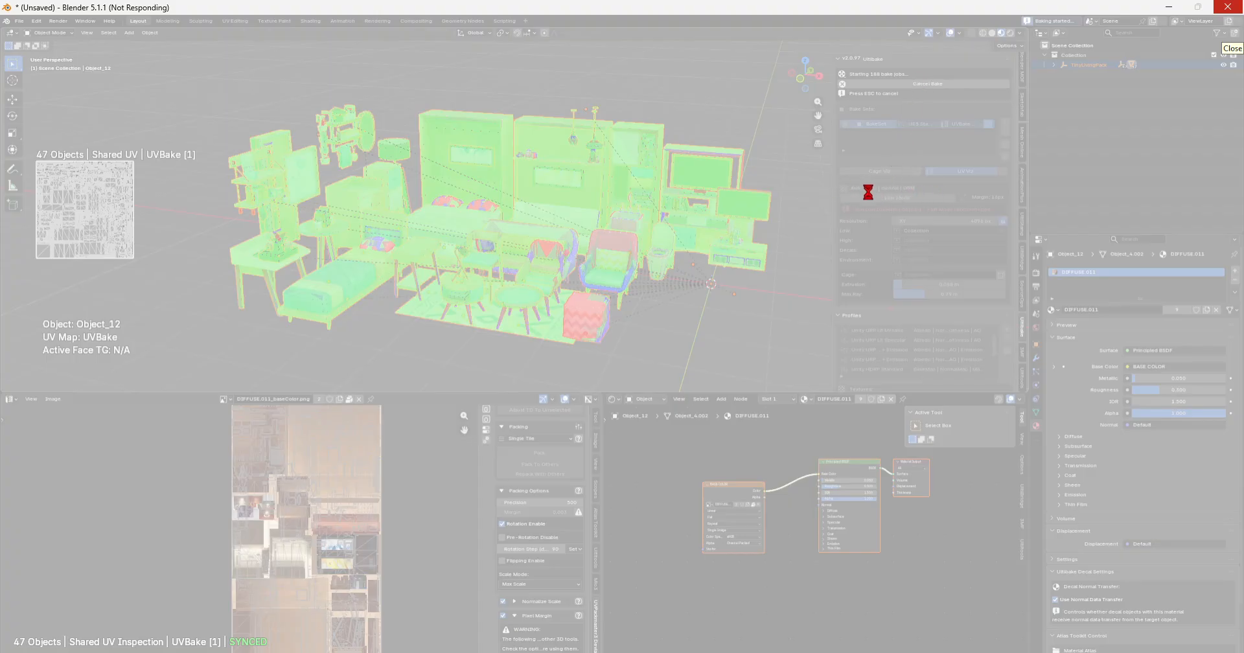
key(Escape)
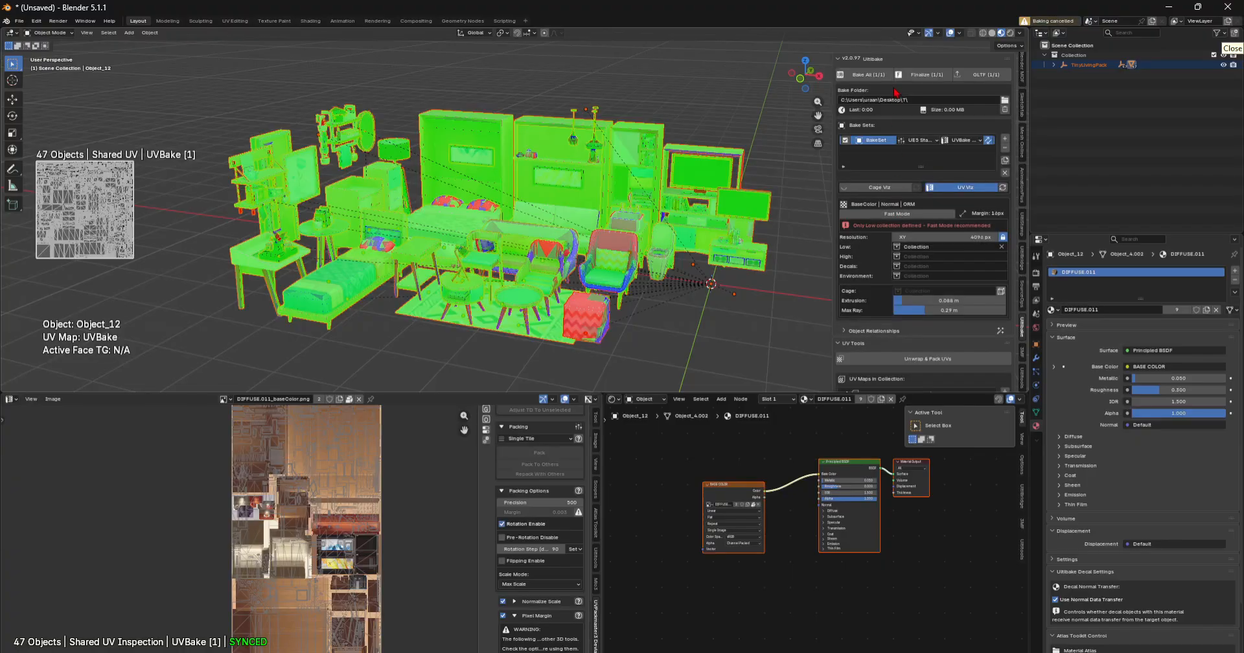
- Enable Fast Mode for the bake set and try baking all enabled bake sets, cancelling the running bake
scroll(631, 172, up, 1)
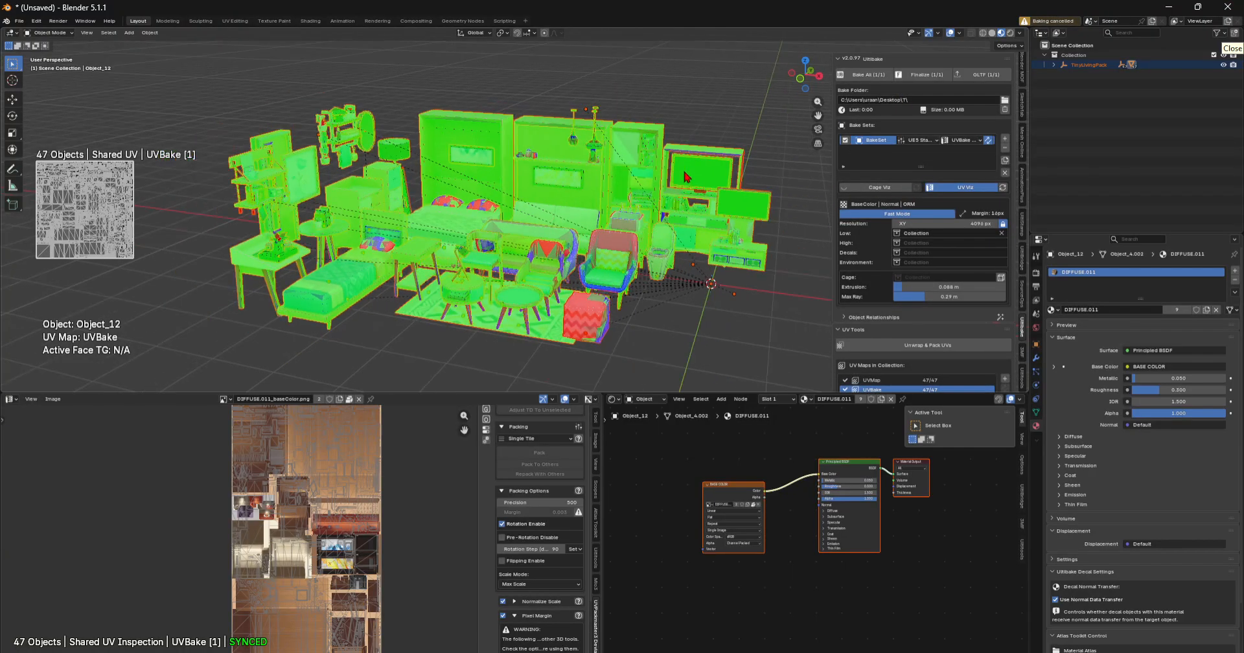
click(870, 75)
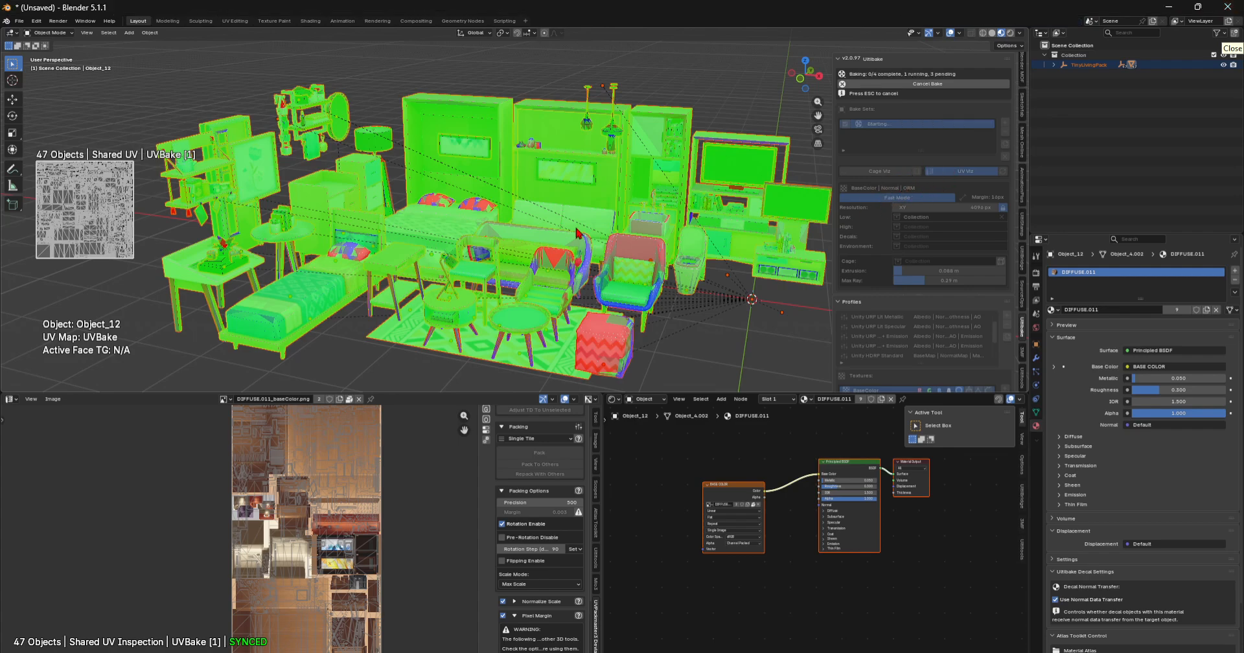
key(Escape)
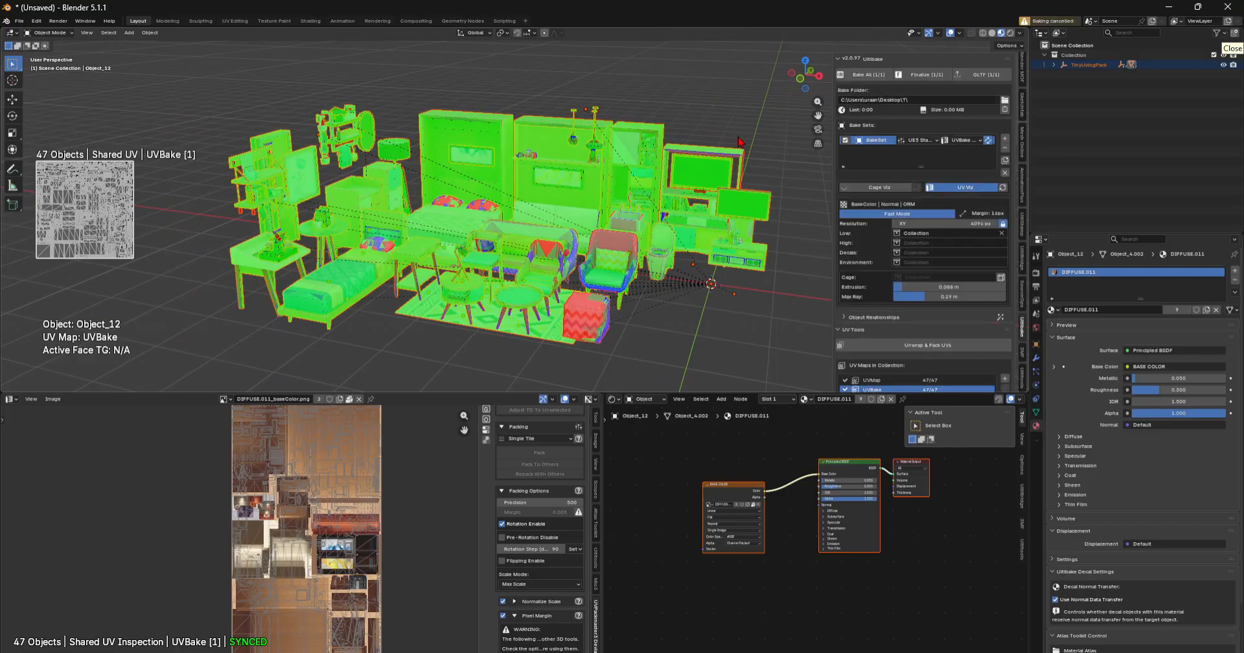
- Examine the texel density colours on the round coffee table, rug, ottoman and armchairs up close
scroll(620, 260, down, 3)
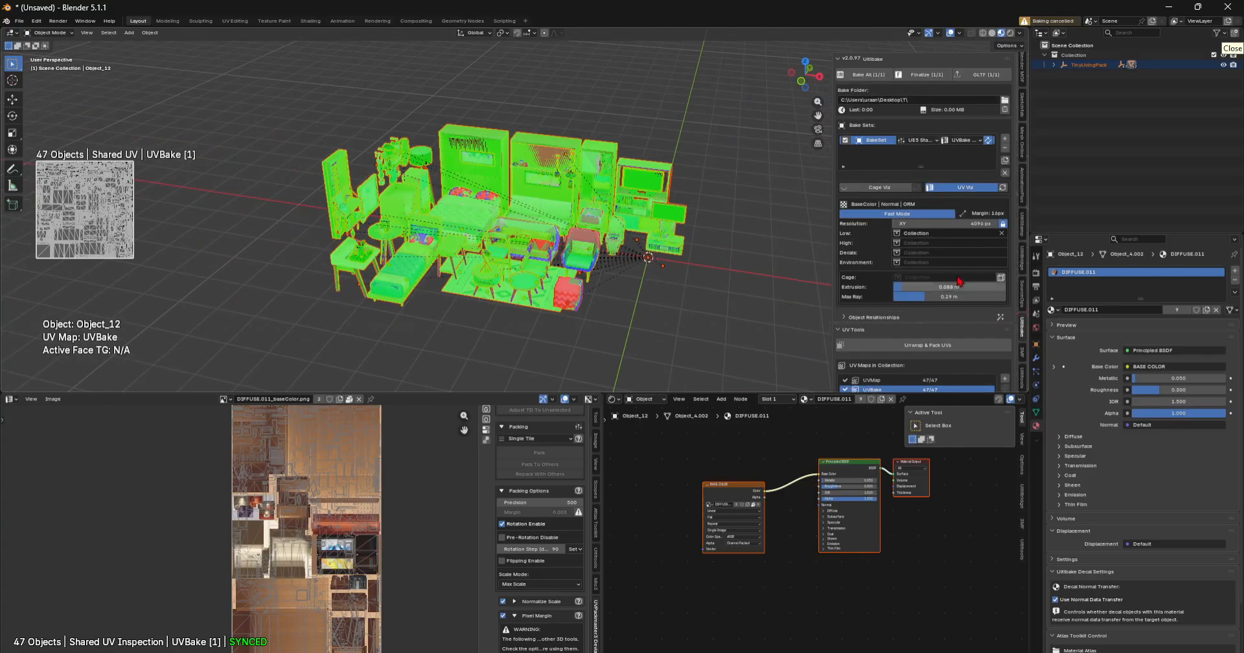
scroll(622, 255, up, 8)
scroll(570, 191, down, 3)
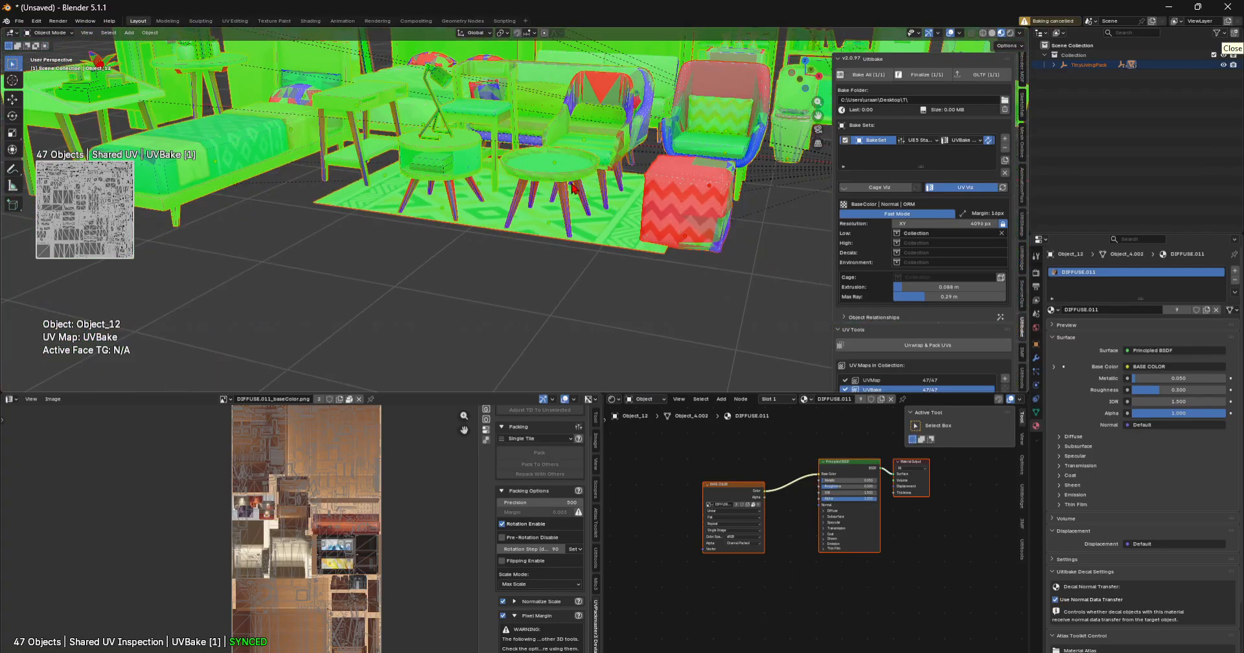
click(570, 191)
middle_drag(570, 191, 565, 252)
scroll(593, 279, up, 4)
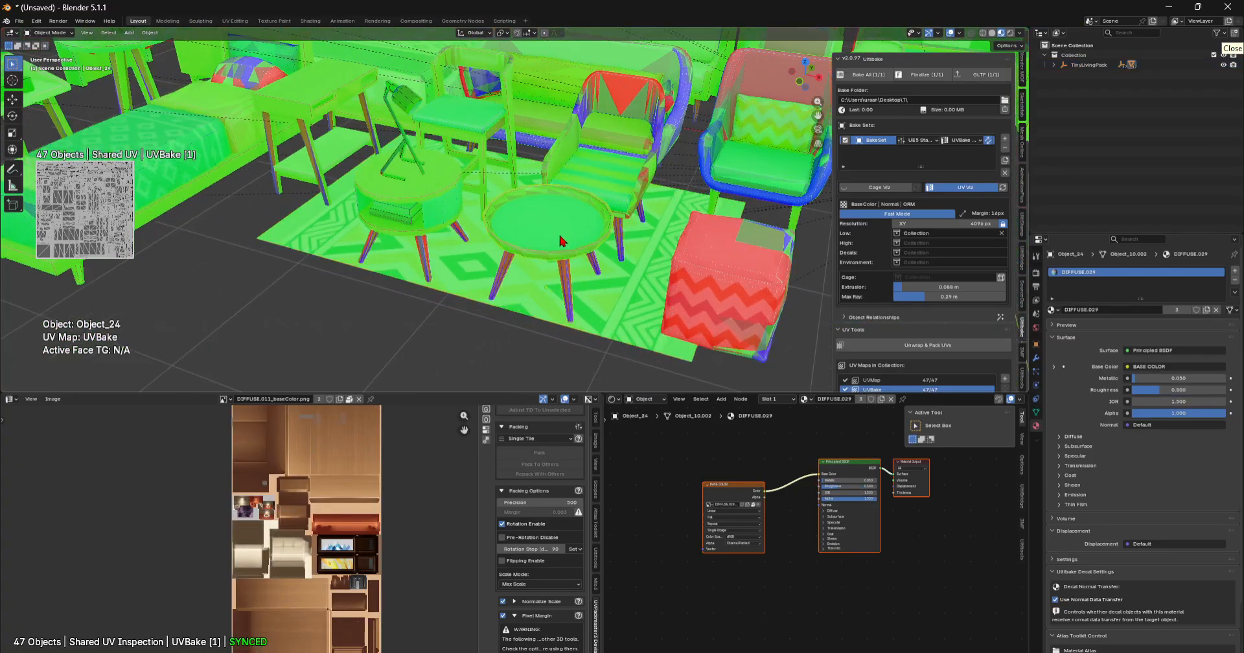
click(568, 331)
scroll(517, 337, down, 10)
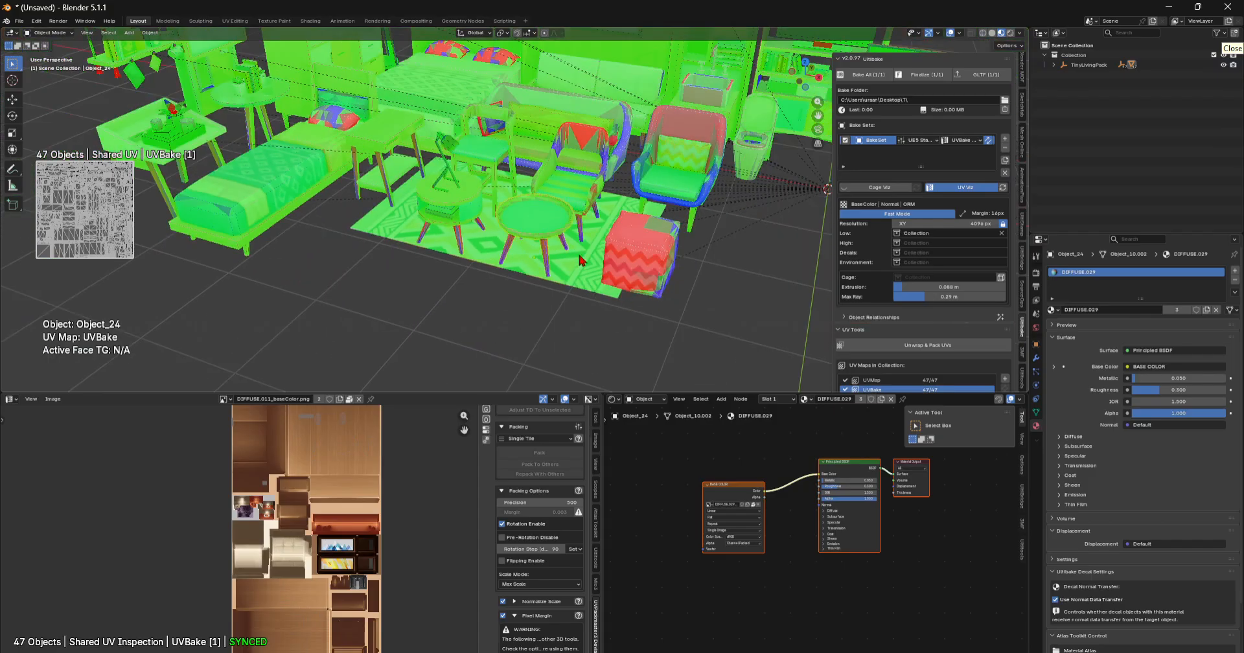
- Expand the selected TinyLivingPack hierarchy and realize its selected instances into independent mesh objects
click(927, 75)
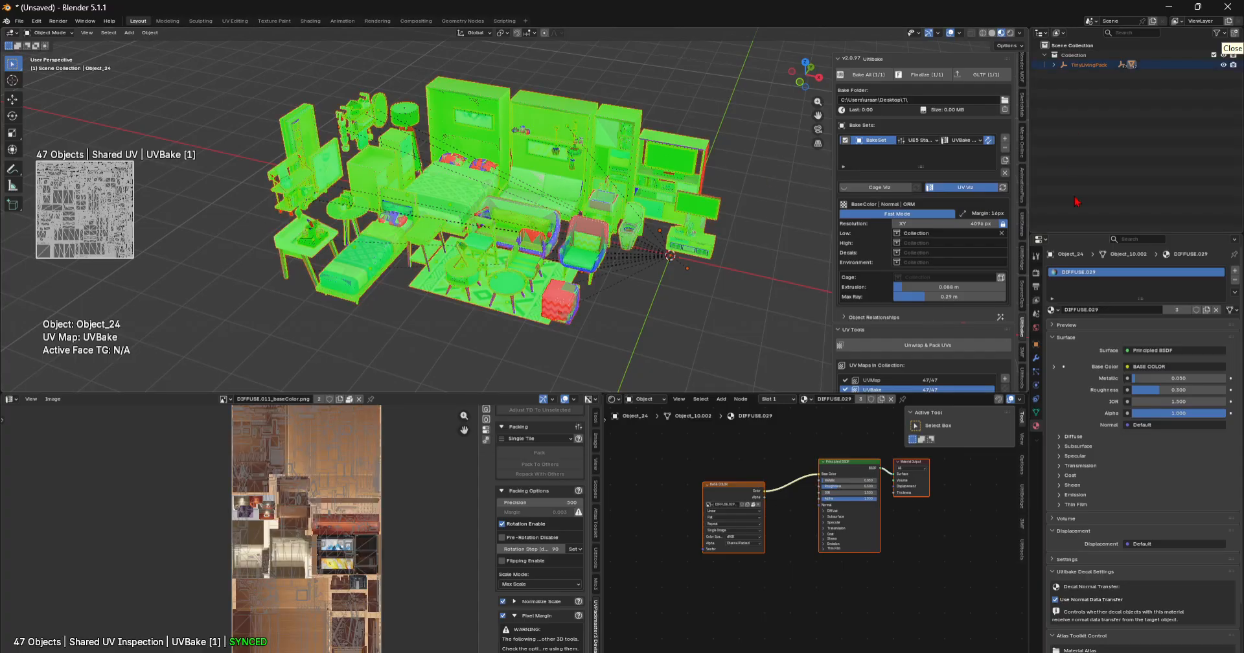
click(1053, 64)
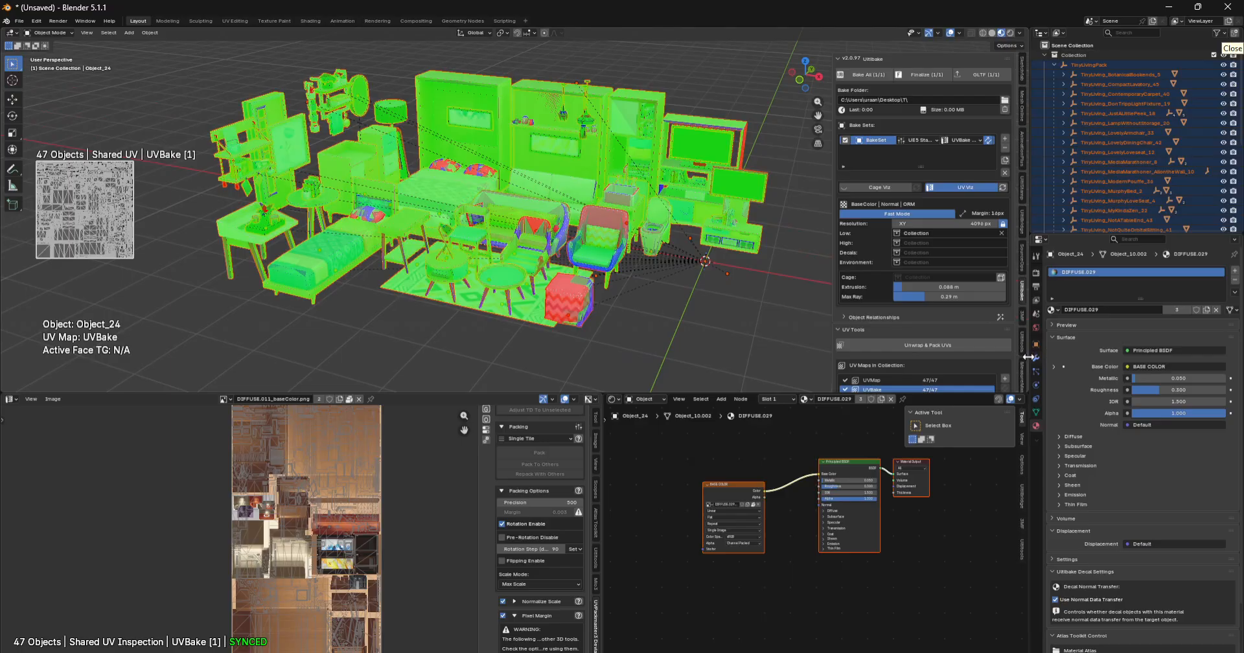
click(1022, 329)
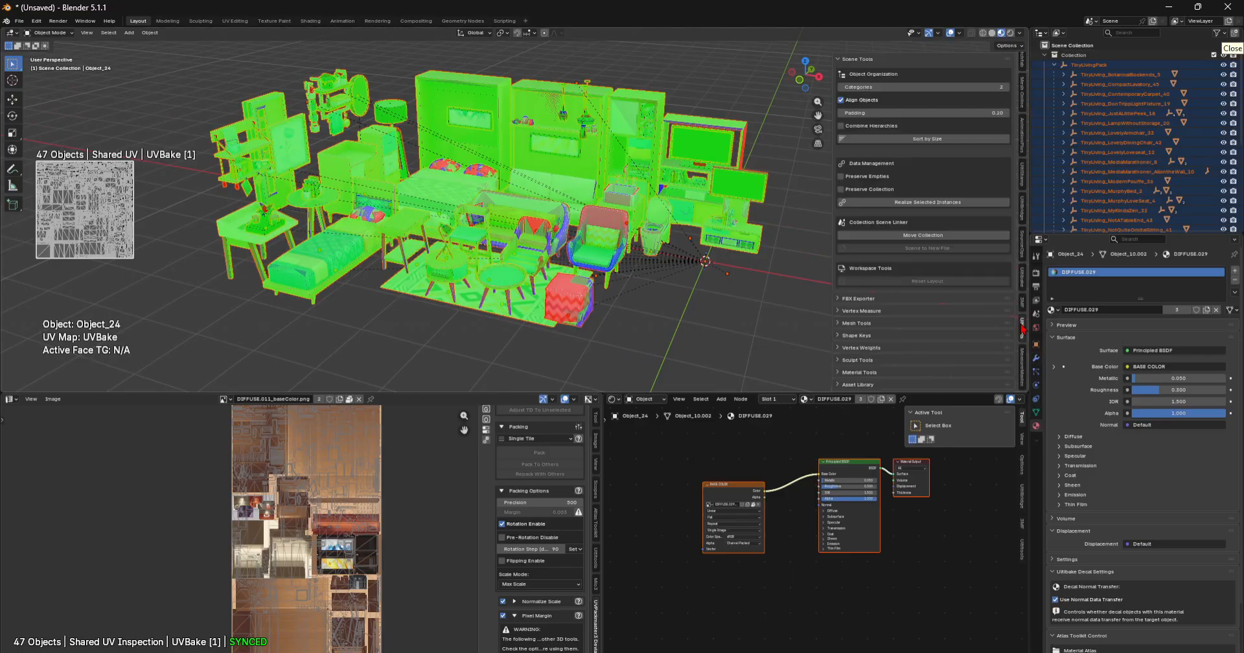
click(915, 202)
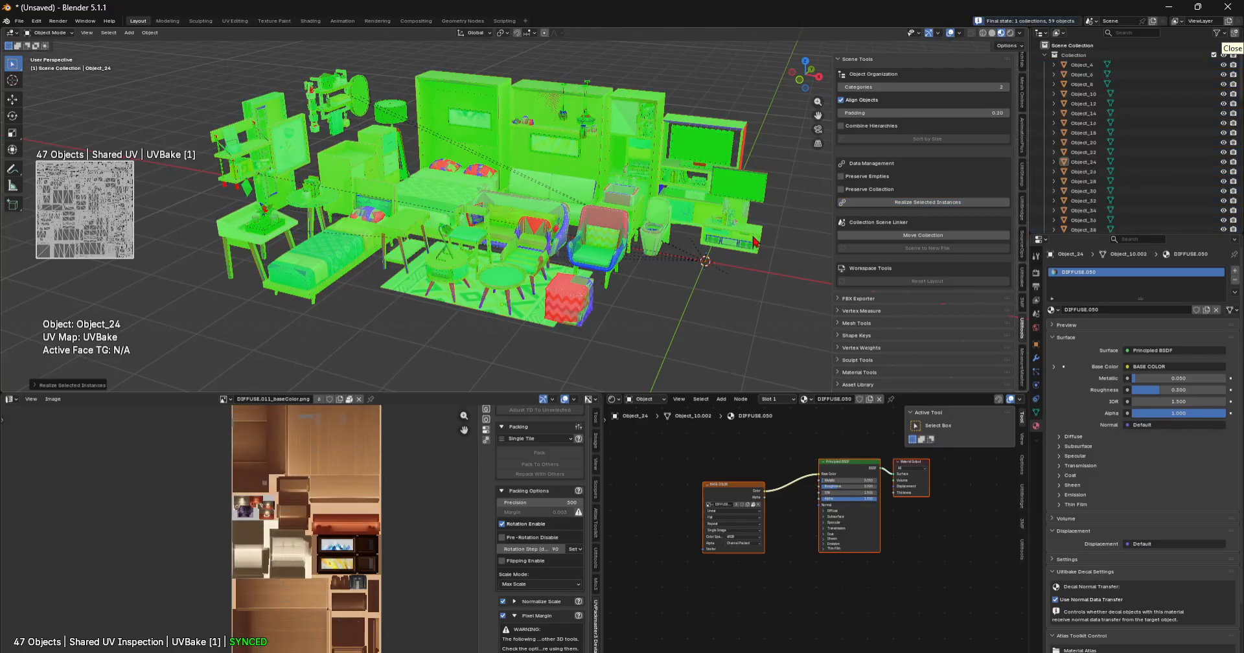
- Spread the furniture apart by scaling only the object locations, and move the patterned rug onto empty floor away from the other pieces
click(1008, 46)
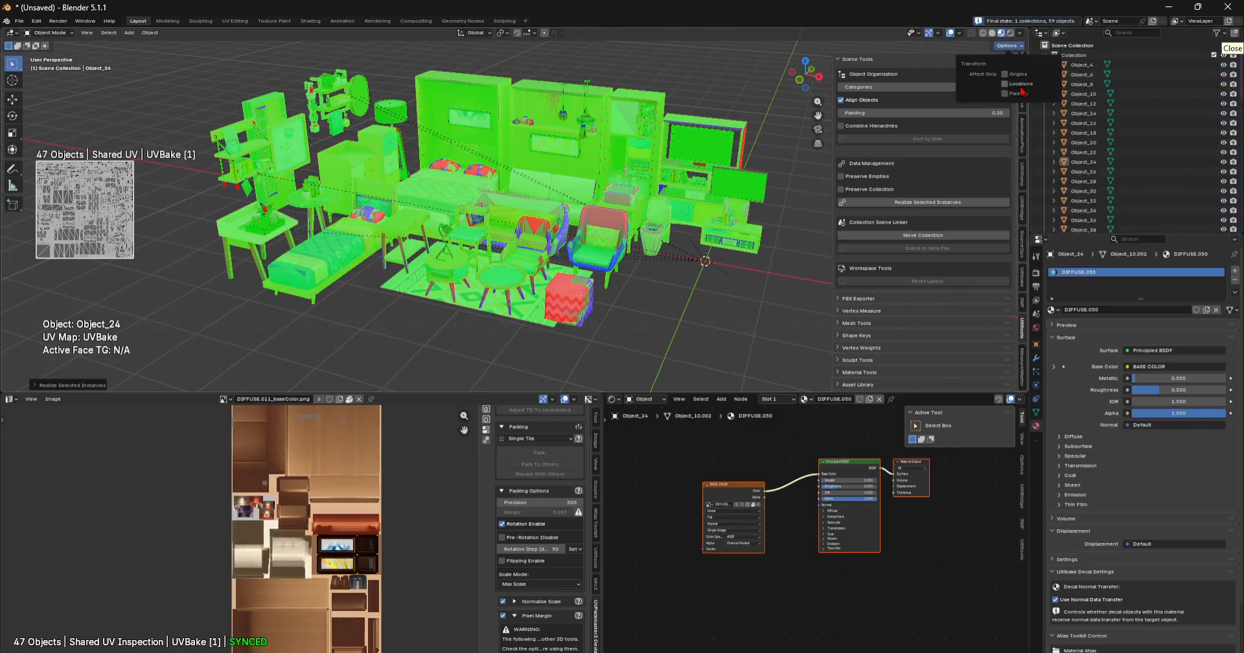
key(s)
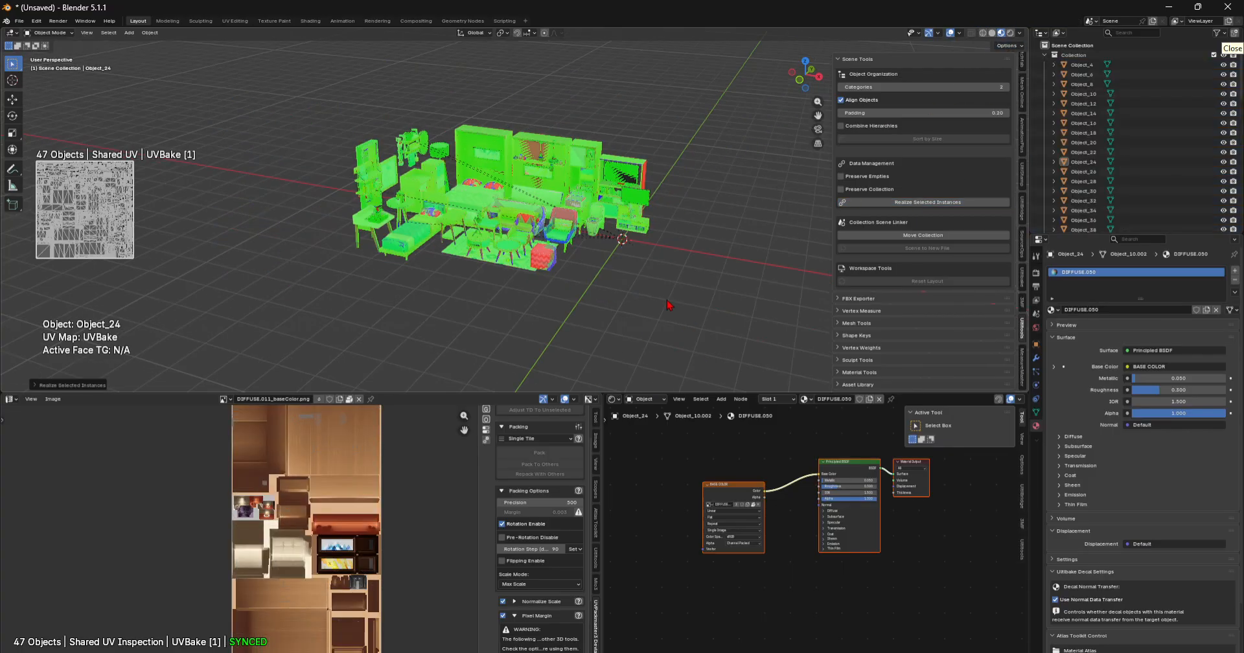
click(1013, 311)
scroll(741, 290, down, 1)
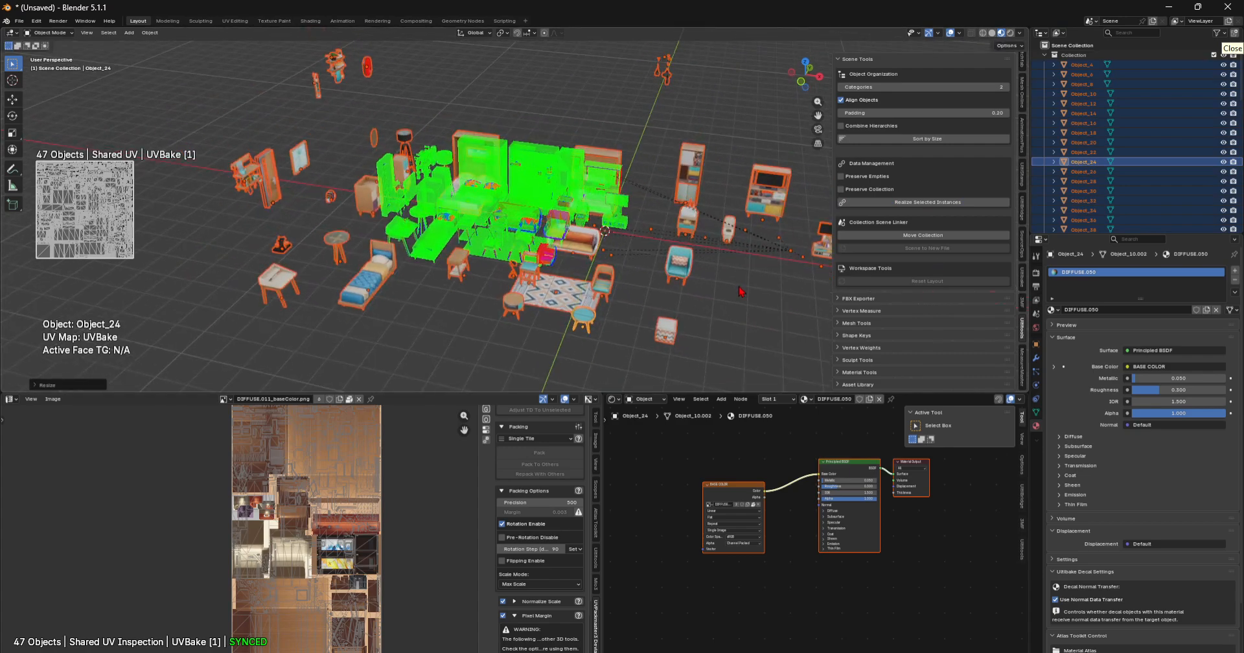
drag(600, 290, 807, 317)
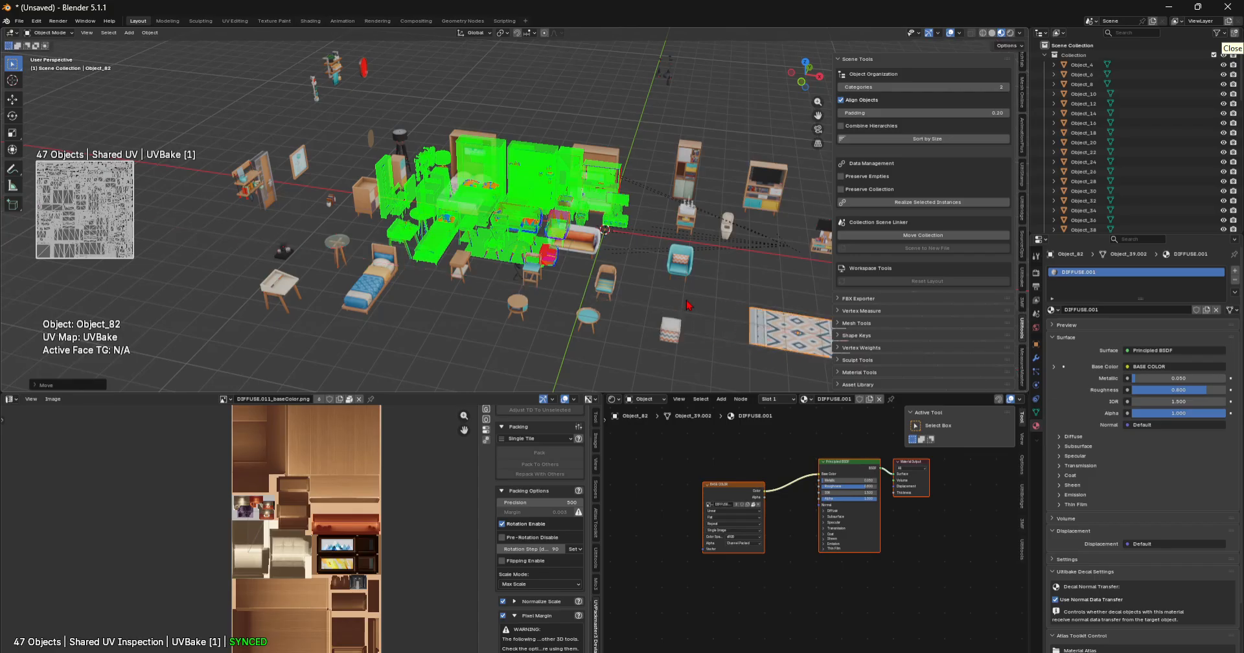
middle_drag(807, 317, 709, 268)
- Turn off UltiBake's texel density visualization so the spread-out furniture shows its own materials
scroll(923, 227, down, 4)
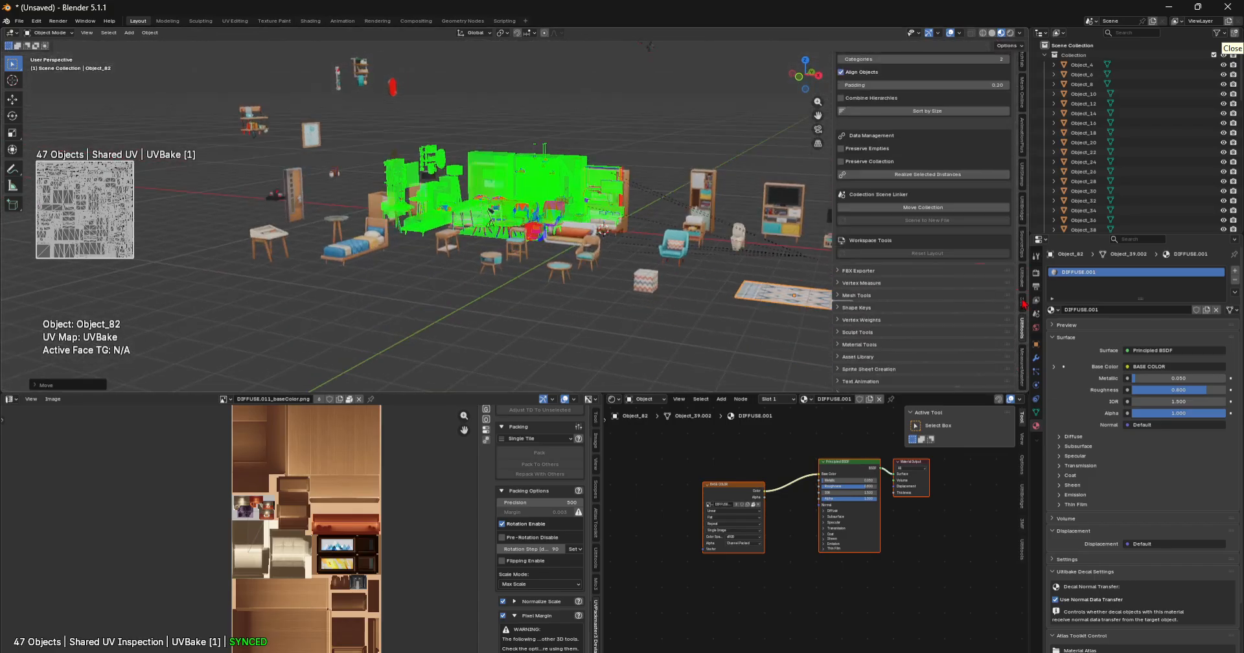
click(1023, 283)
scroll(994, 346, down, 8)
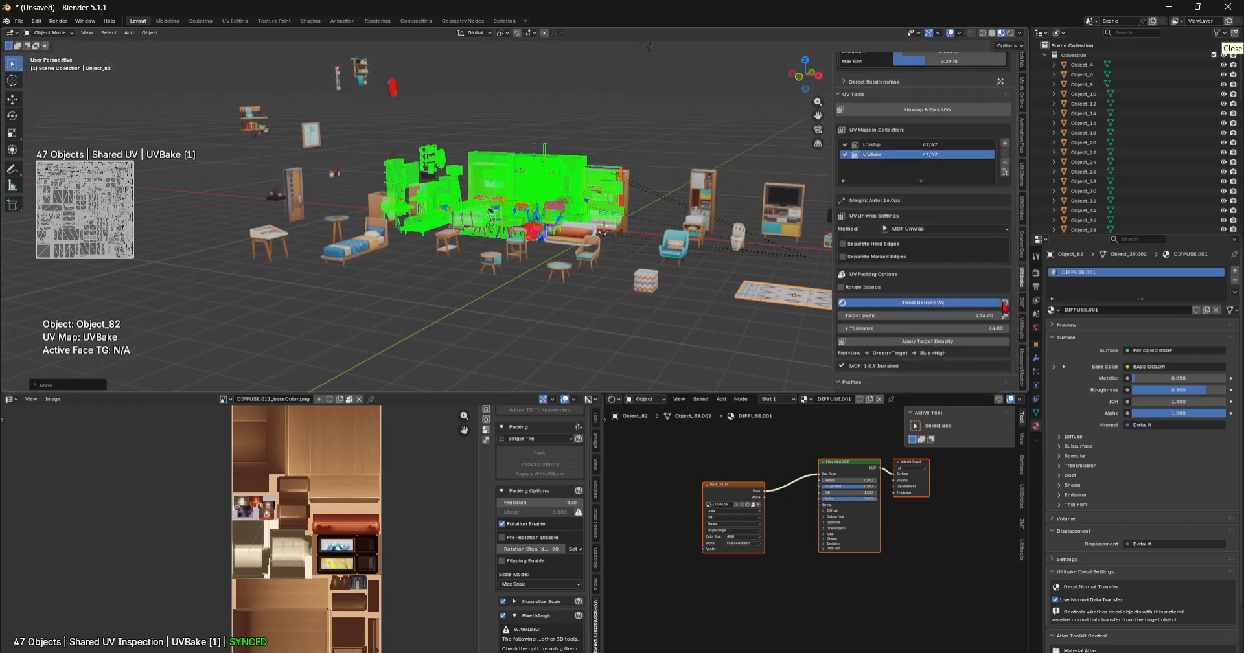
click(923, 302)
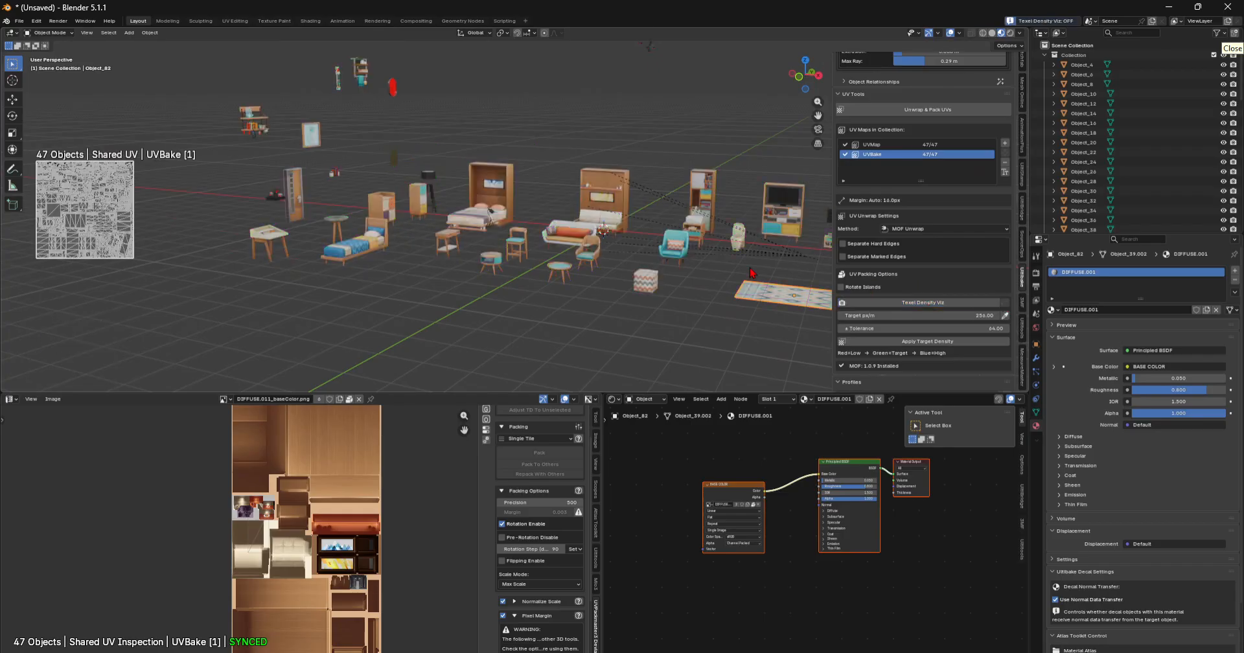
middle_drag(557, 273, 745, 275)
scroll(427, 216, up, 3)
- Bake the BaseColor, Normal and ORM textures of the bake set in Fast Mode with UltiBake
scroll(980, 236, up, 8)
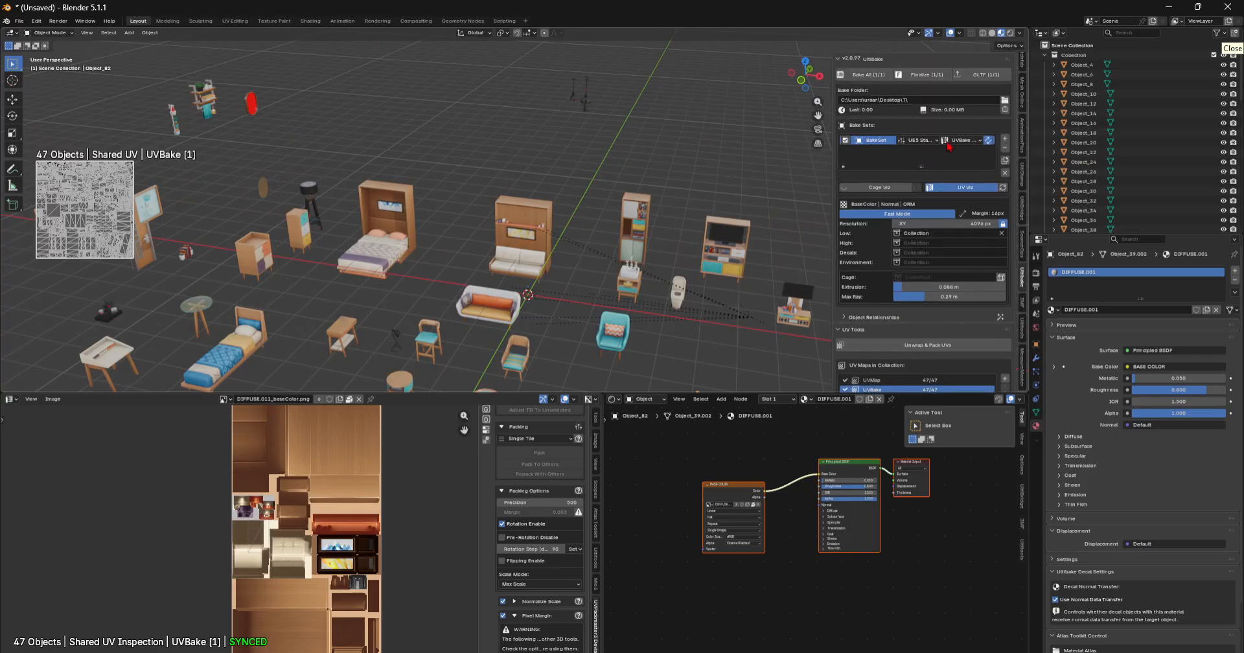
click(867, 74)
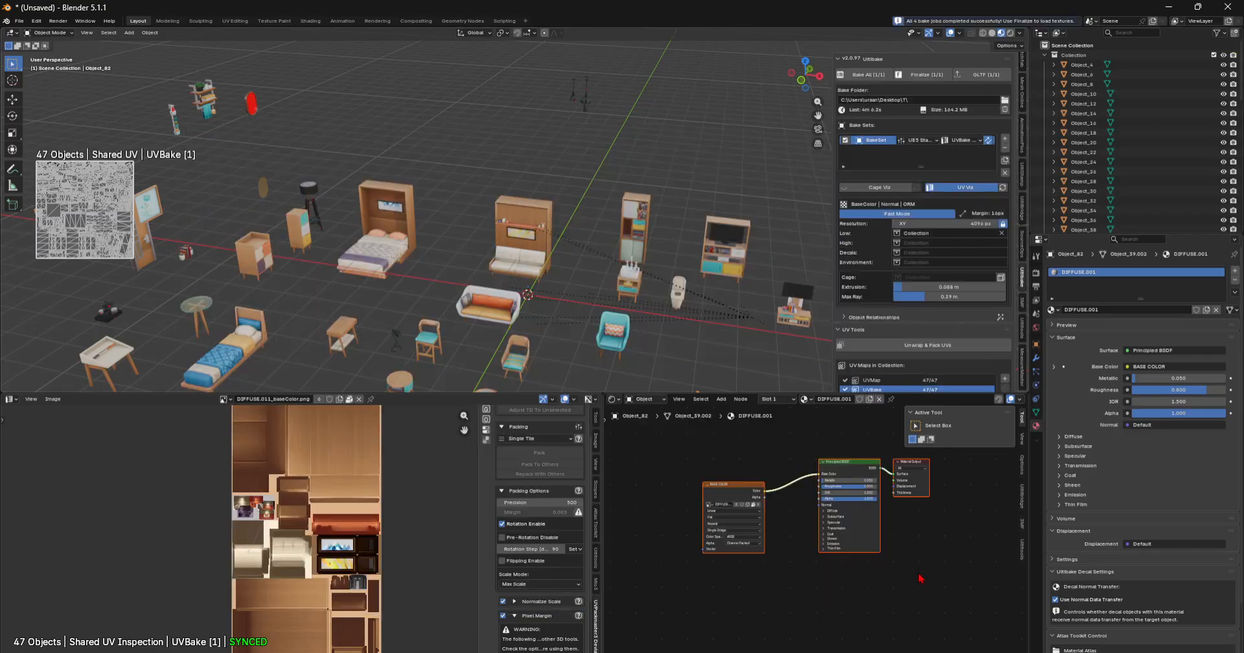
click(920, 578)
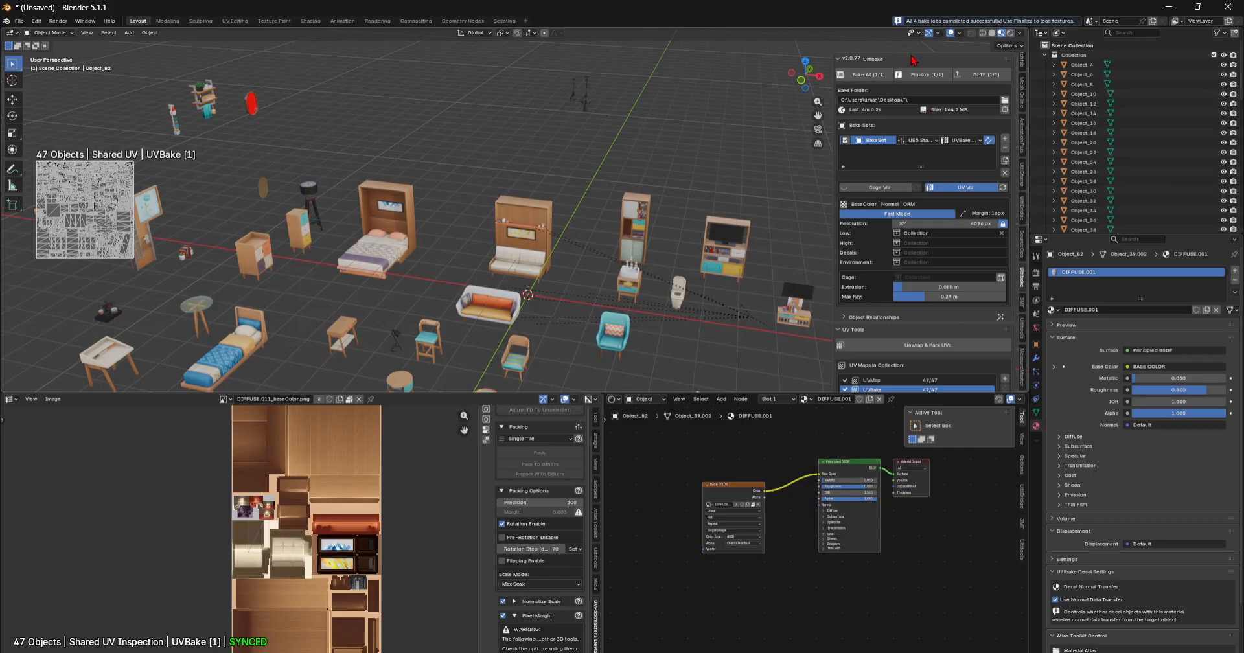
- Finalize the bake to create the baked copies with their shared material, and select the first object in the baked collection
click(936, 76)
scroll(1091, 174, down, 10)
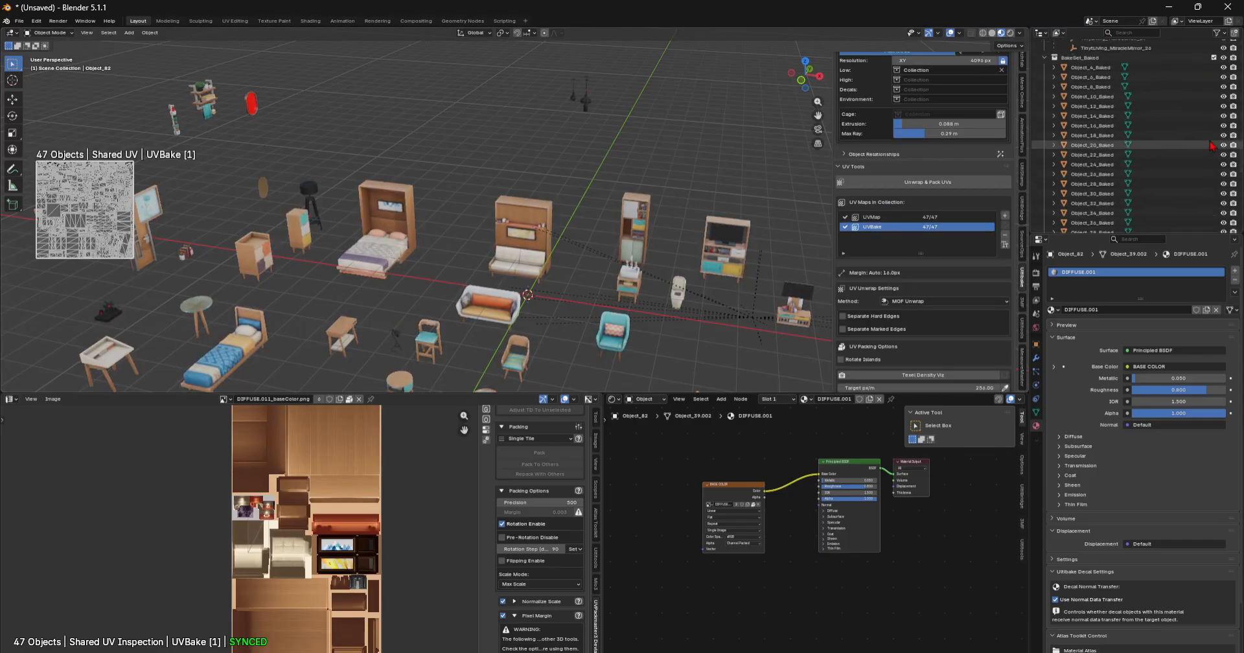
click(1092, 67)
scroll(1088, 129, up, 2)
click(1098, 76)
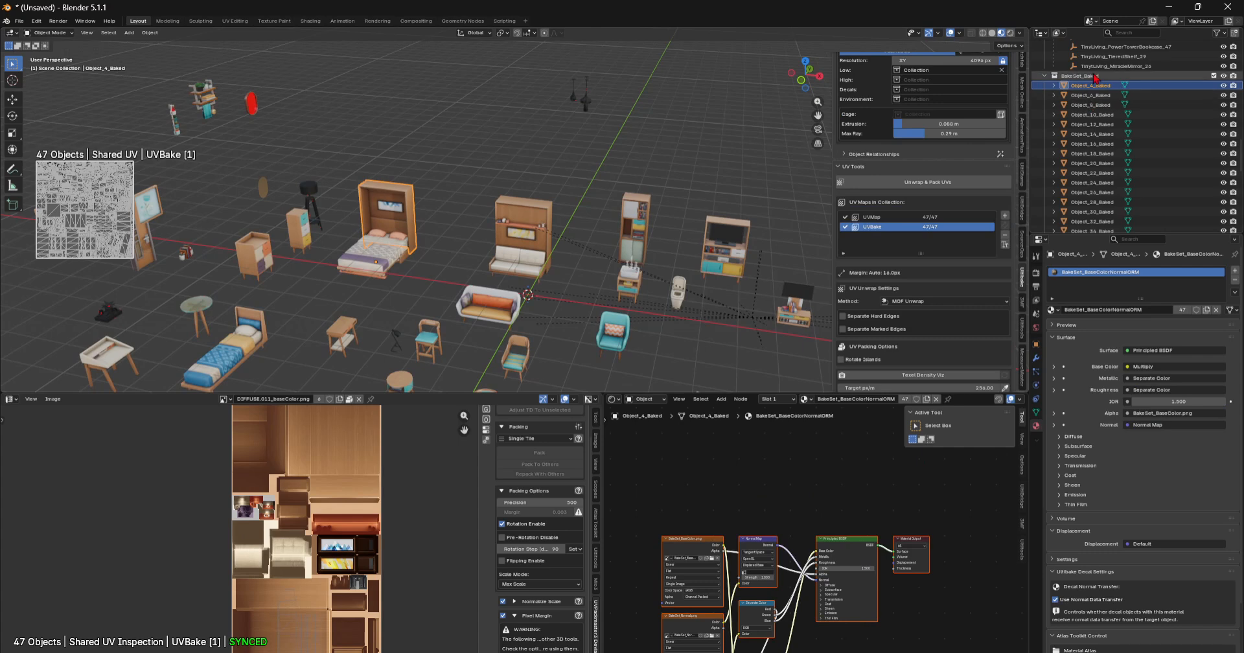
- Select all objects in the BakeSet_Baked collection and move them up along the Z axis, clear of the original furniture
right_click(1098, 75)
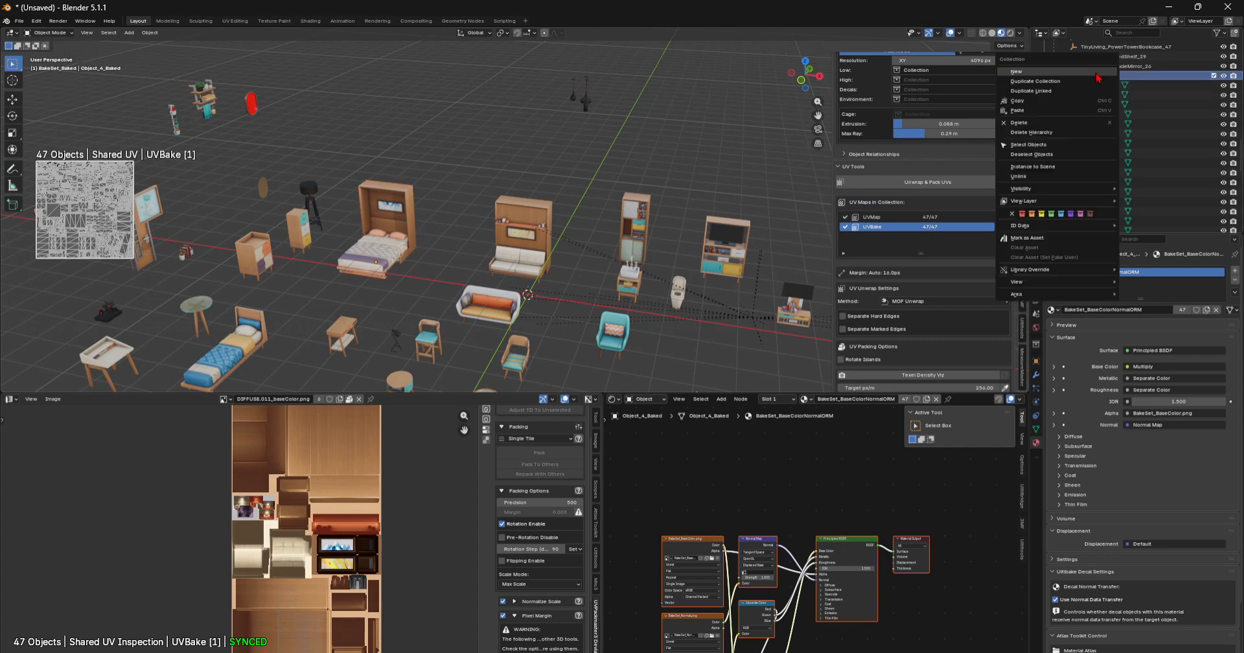
click(1045, 148)
scroll(710, 117, down, 8)
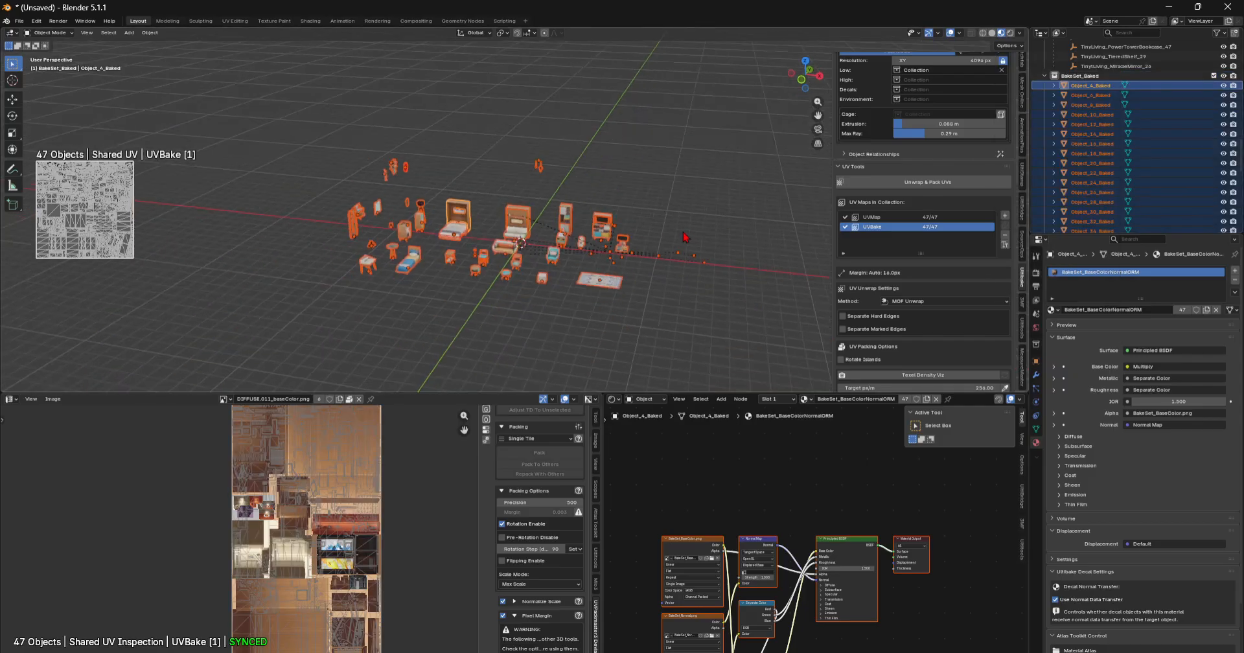
key(g)
key(z)
click(710, 118)
- Examine the baked furniture's surfaces up close, and check all pieces with UltiBake's texel density visualization, switching it back off
scroll(569, 274, up, 15)
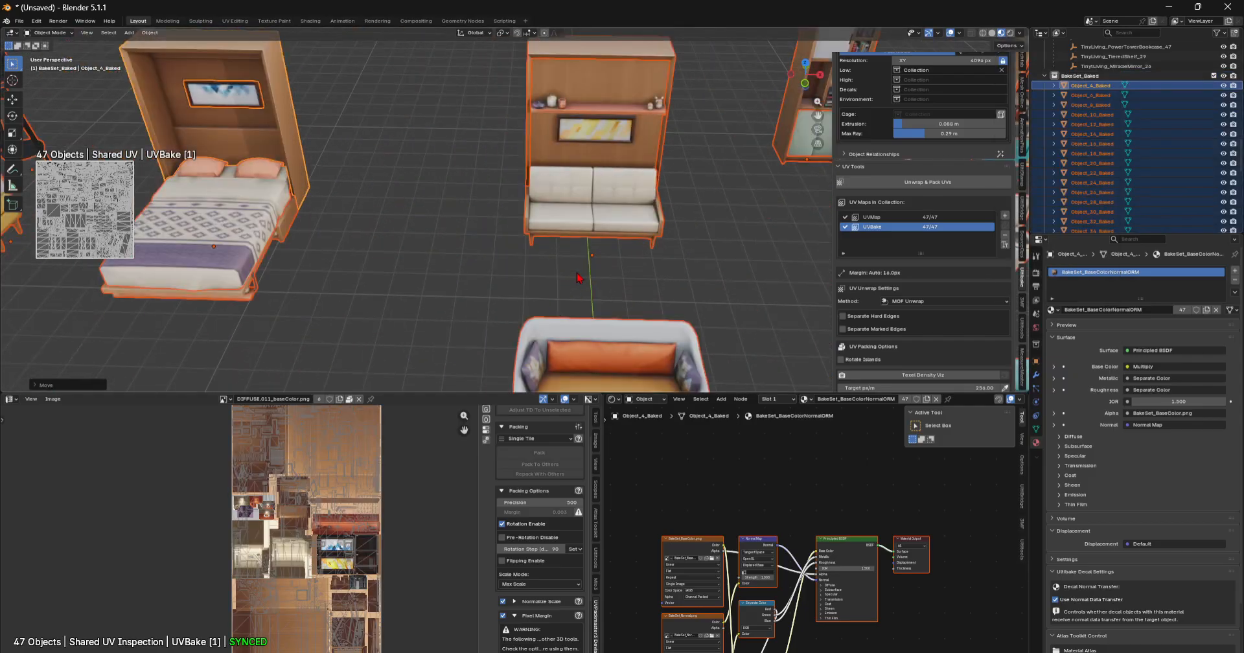
scroll(569, 274, down, 12)
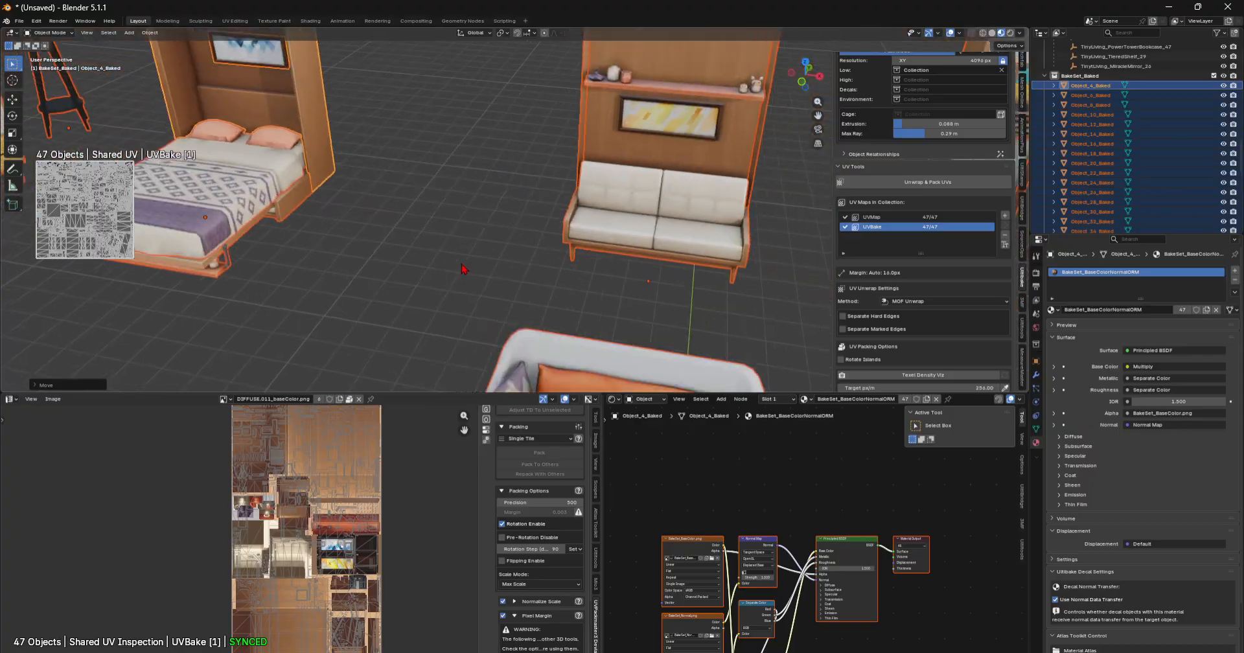
scroll(506, 301, up, 10)
scroll(635, 252, up, 3)
scroll(507, 260, down, 6)
scroll(561, 254, up, 4)
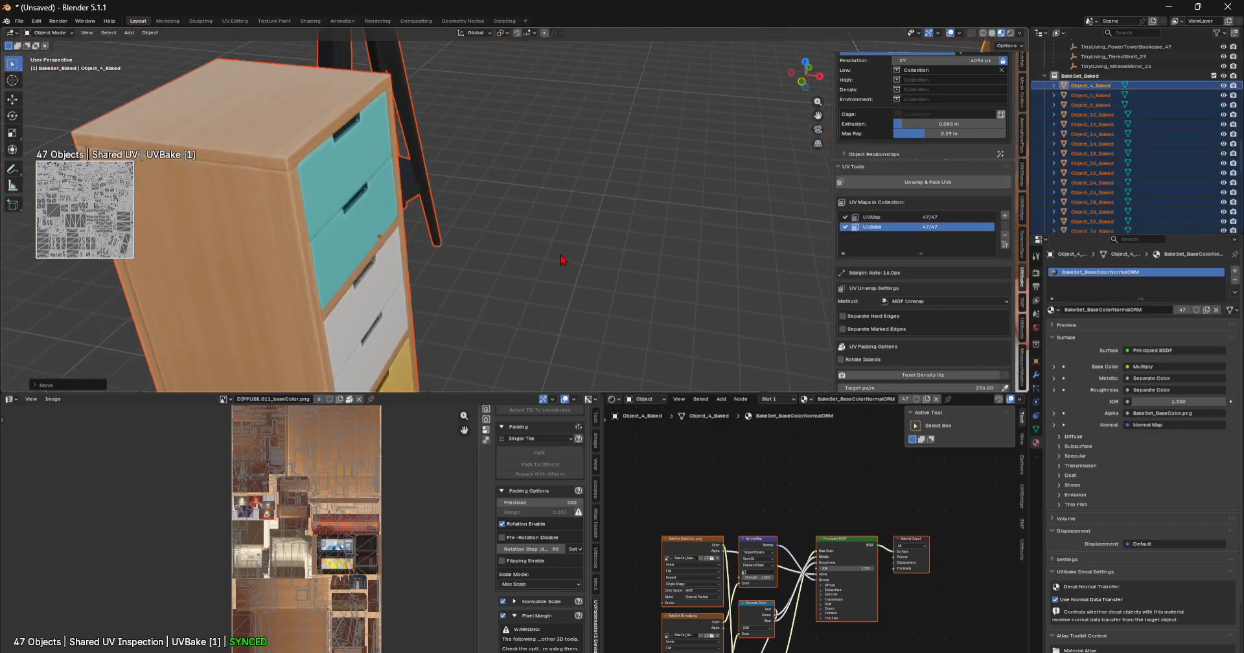
scroll(601, 261, down, 2)
scroll(586, 265, up, 5)
scroll(917, 305, down, 3)
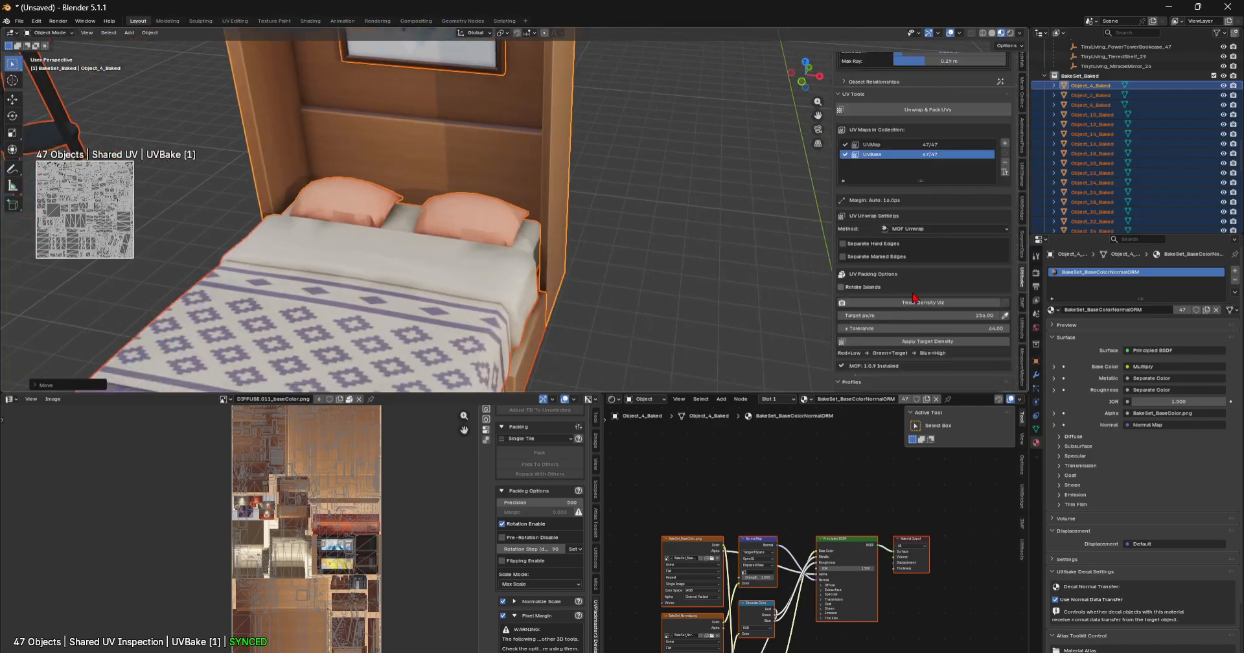
click(918, 304)
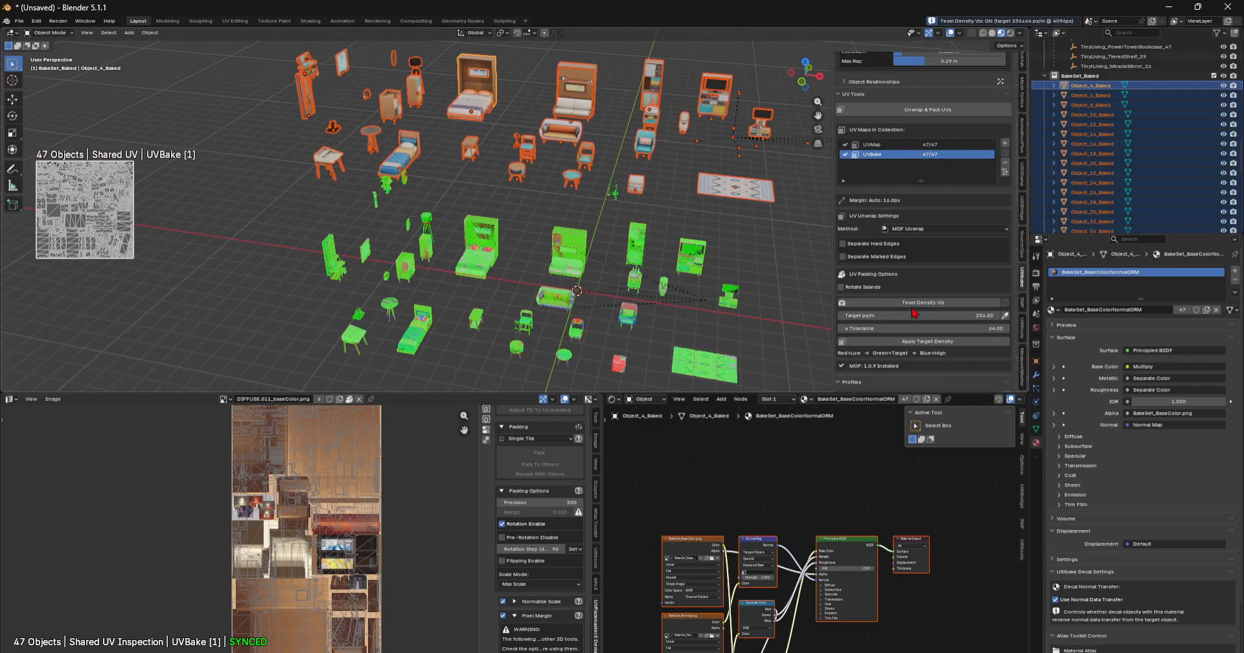
click(915, 308)
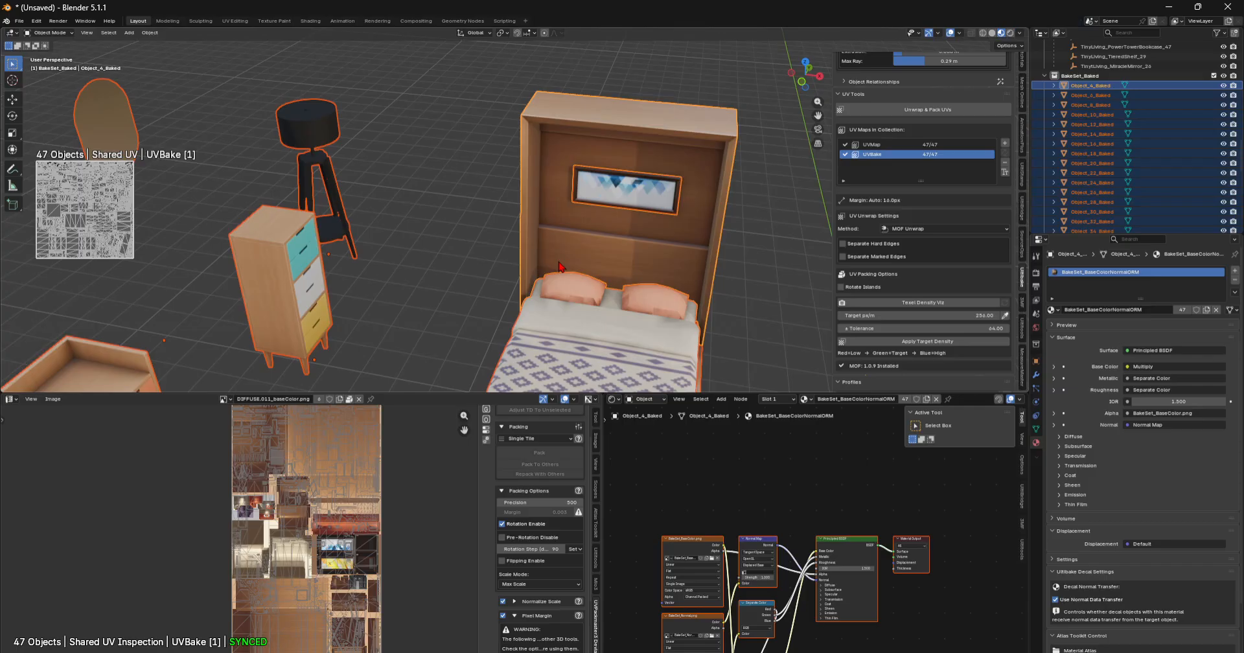
- Display the BakeSet_BaseColor.png texture in the image editor and enlarge the editor area for a bigger view of it
scroll(569, 527, down, 1)
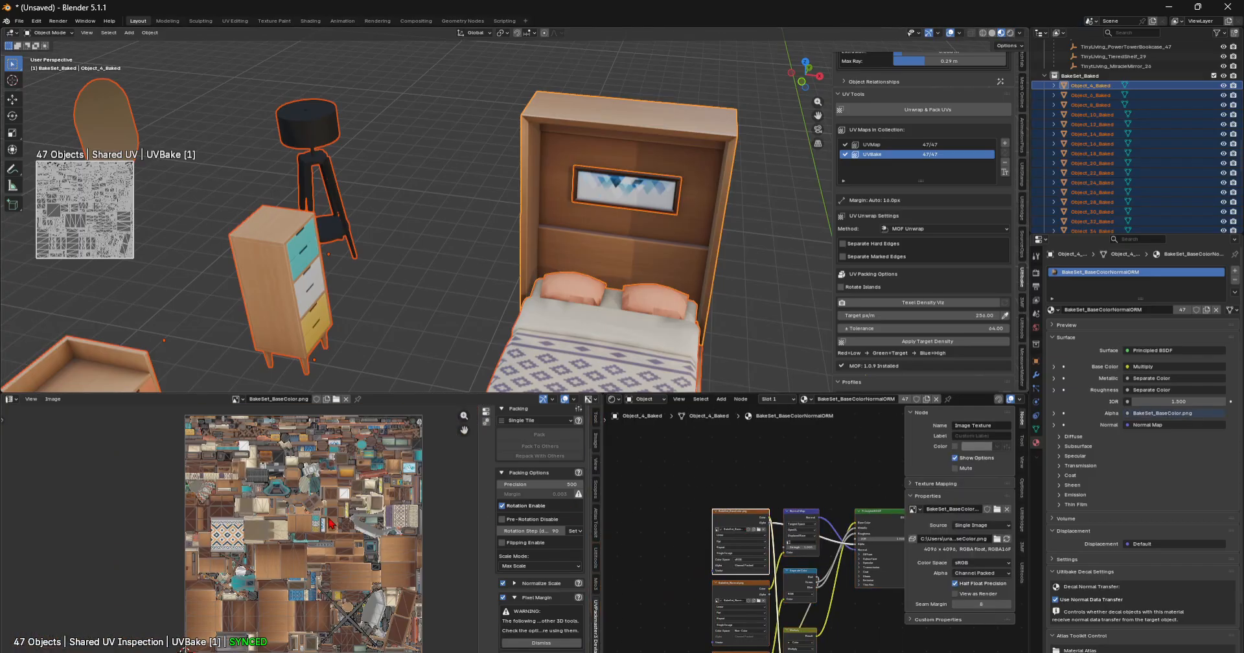
scroll(316, 464, up, 3)
scroll(463, 461, down, 1)
drag(405, 392, 406, 304)
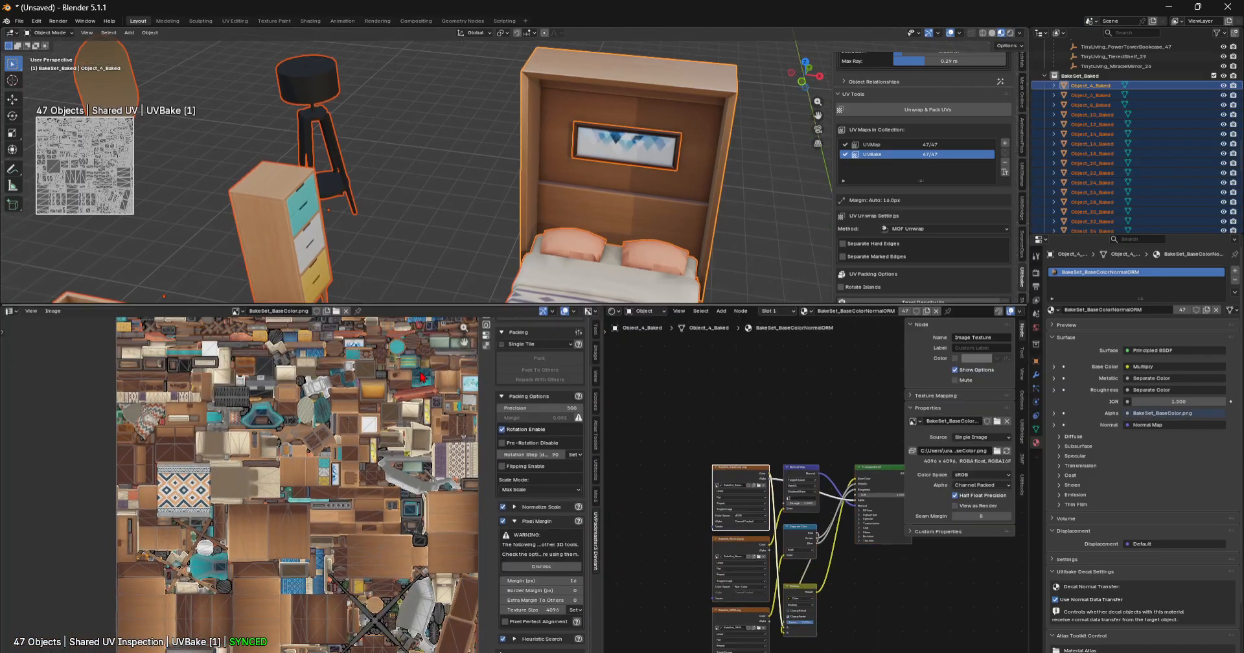
- Examine the packed UV islands and their margins across the baked BaseColor texture, both overall and up close
scroll(289, 472, down, 2)
scroll(328, 497, up, 1)
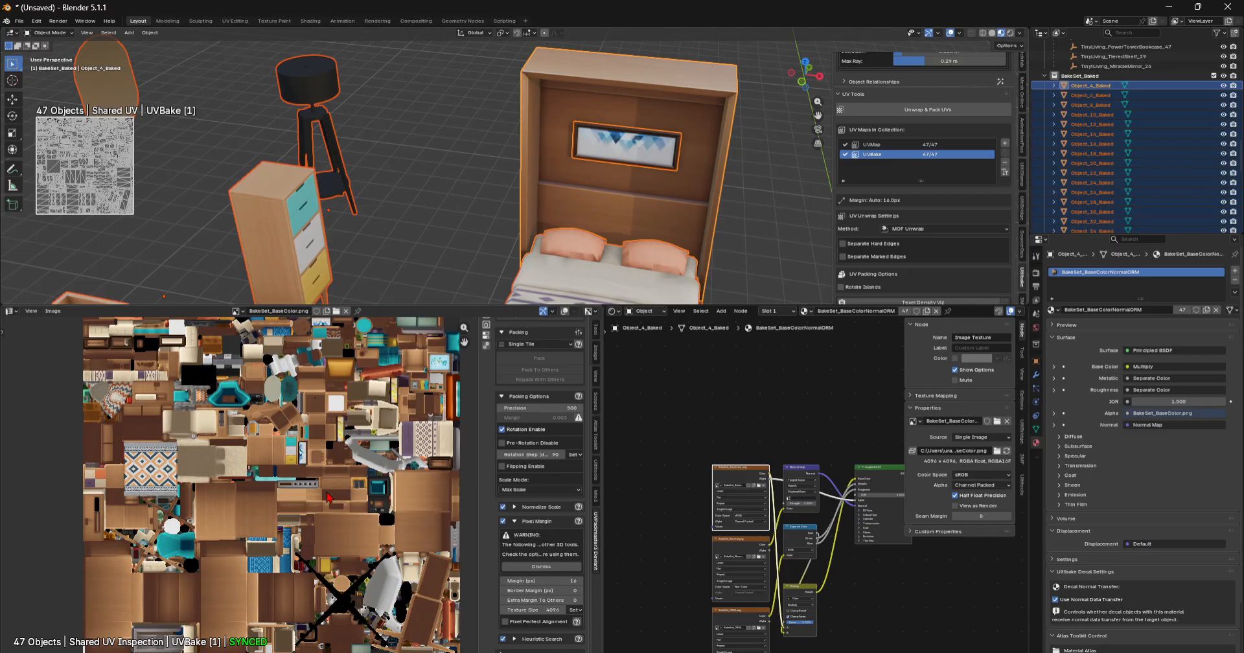
scroll(329, 497, up, 5)
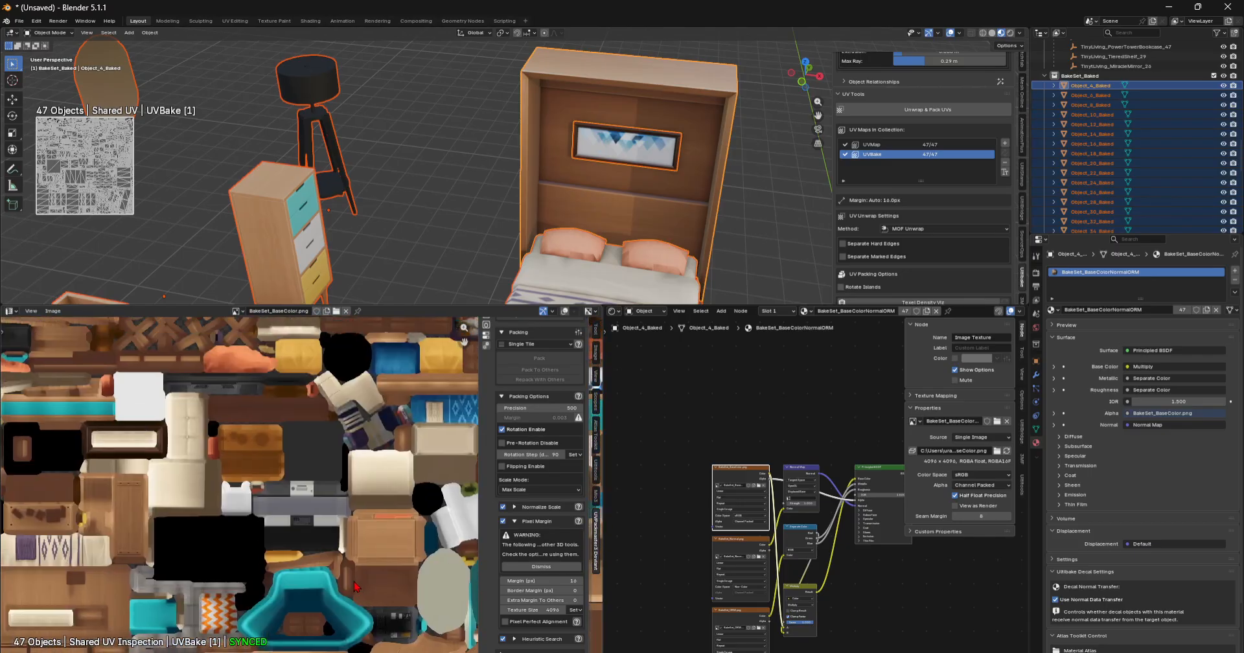
scroll(329, 493, down, 3)
scroll(328, 497, up, 5)
scroll(363, 483, down, 2)
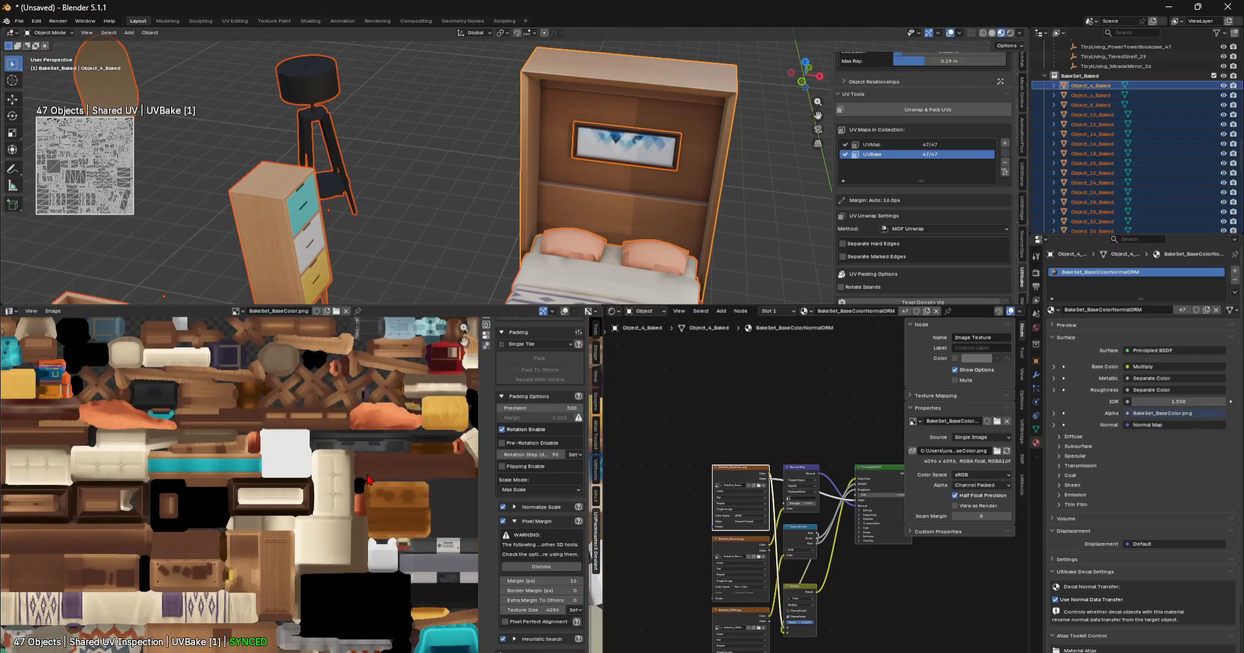
scroll(336, 477, down, 4)
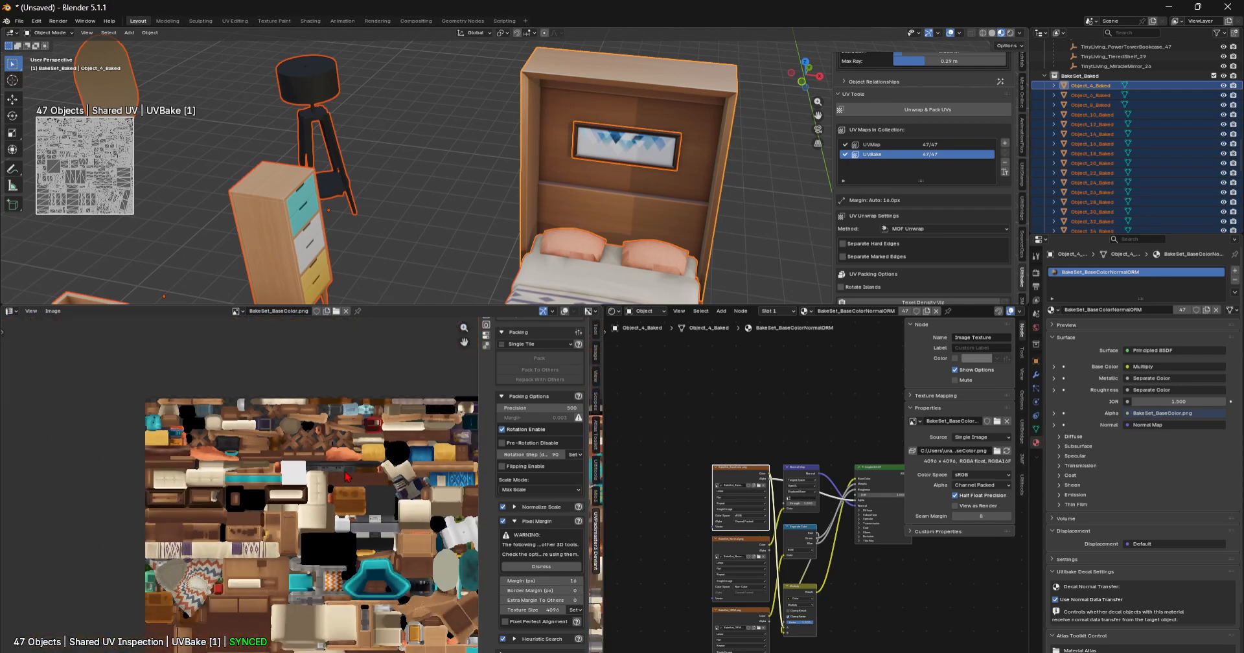
scroll(347, 477, up, 6)
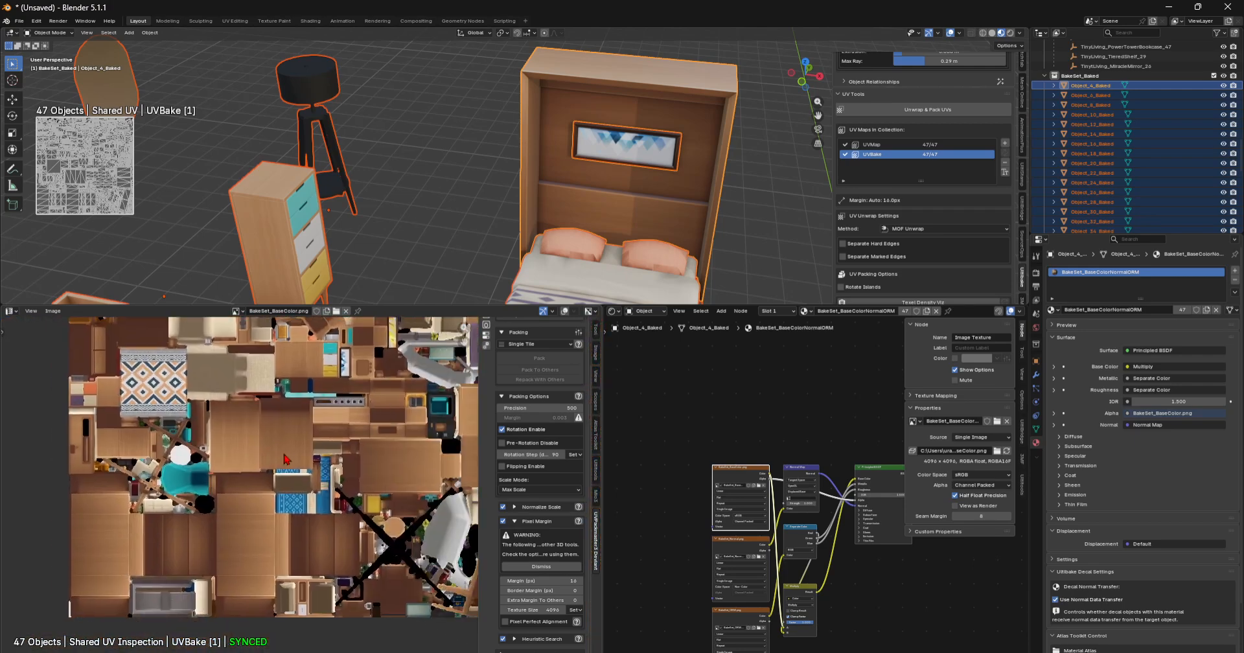
scroll(318, 462, up, 4)
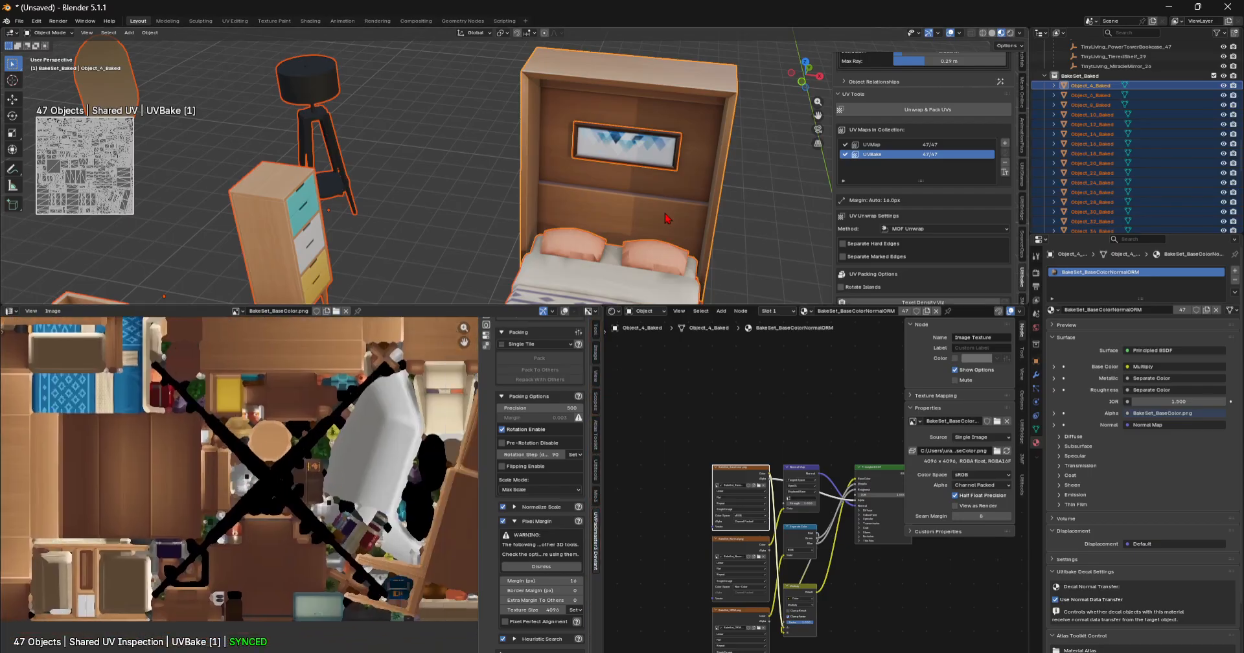
- Review UltiBake's texel density and profile settings, and examine the complete raised set of baked furniture
scroll(689, 231, down, 3)
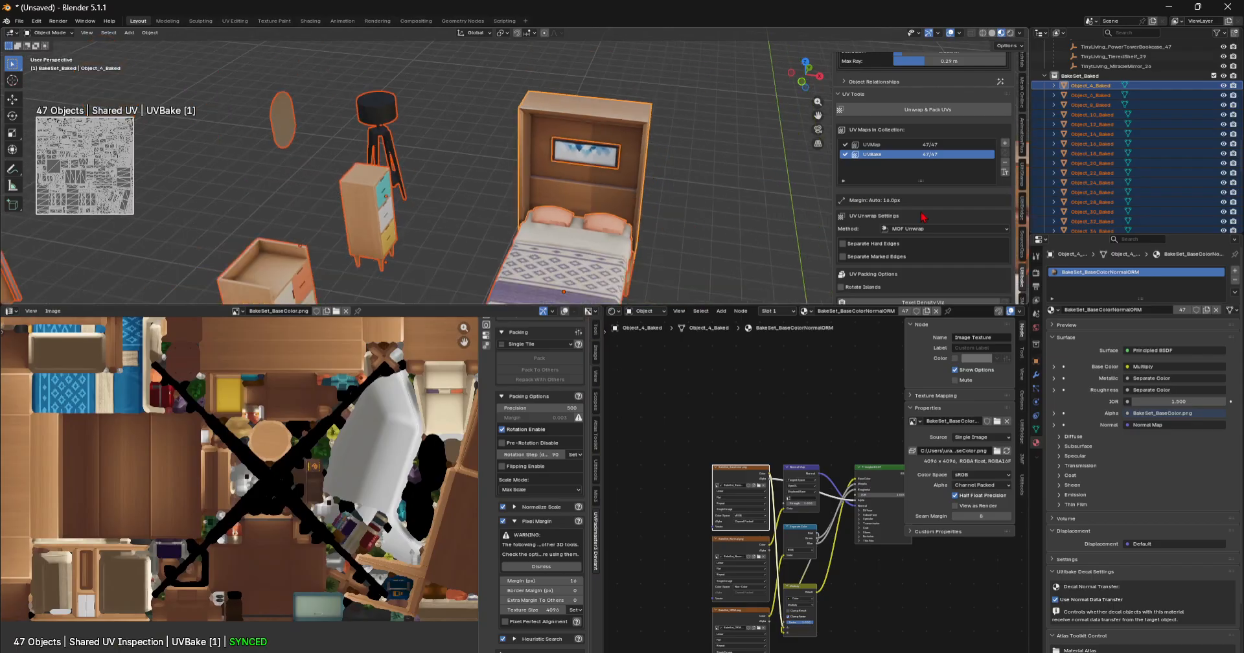
scroll(923, 216, down, 5)
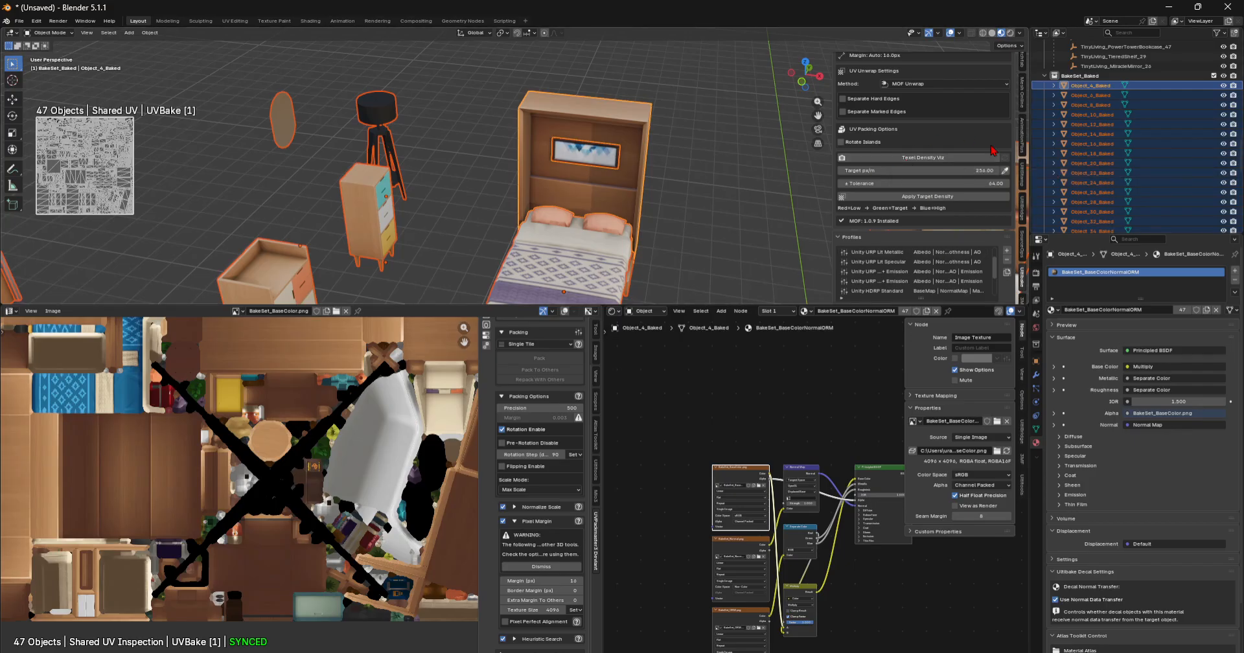
scroll(695, 192, down, 2)
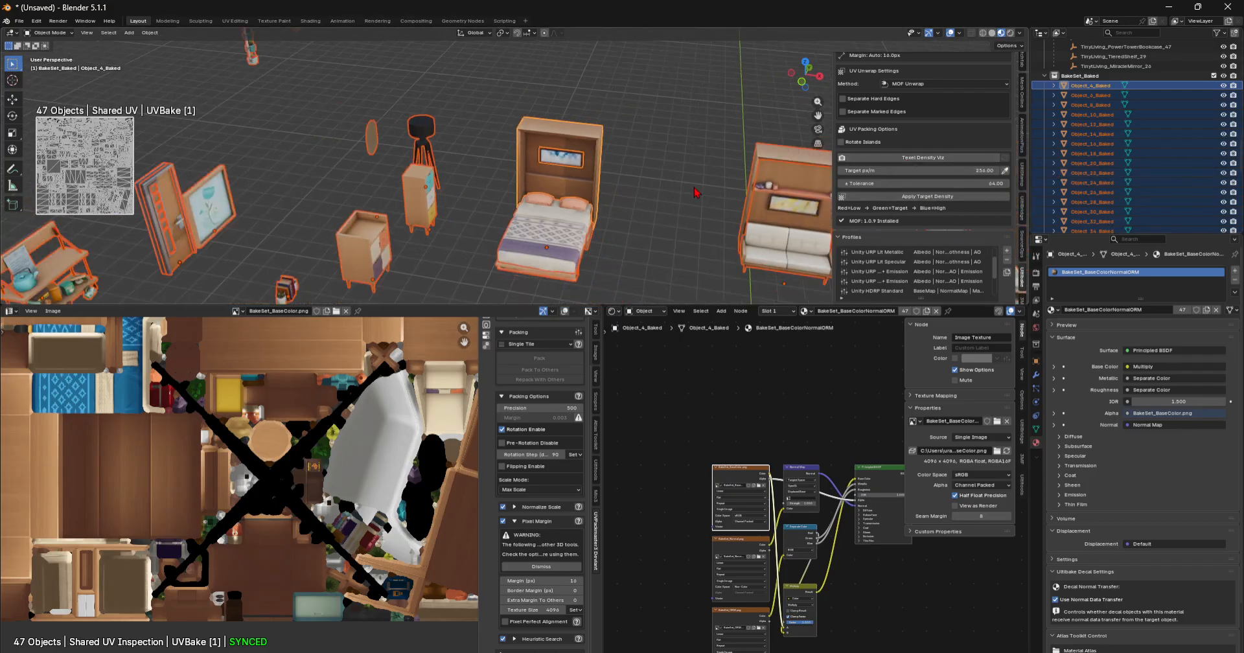
scroll(363, 414, down, 1)
middle_drag(381, 389, 432, 420)
middle_drag(600, 229, 541, 222)
scroll(541, 221, down, 6)
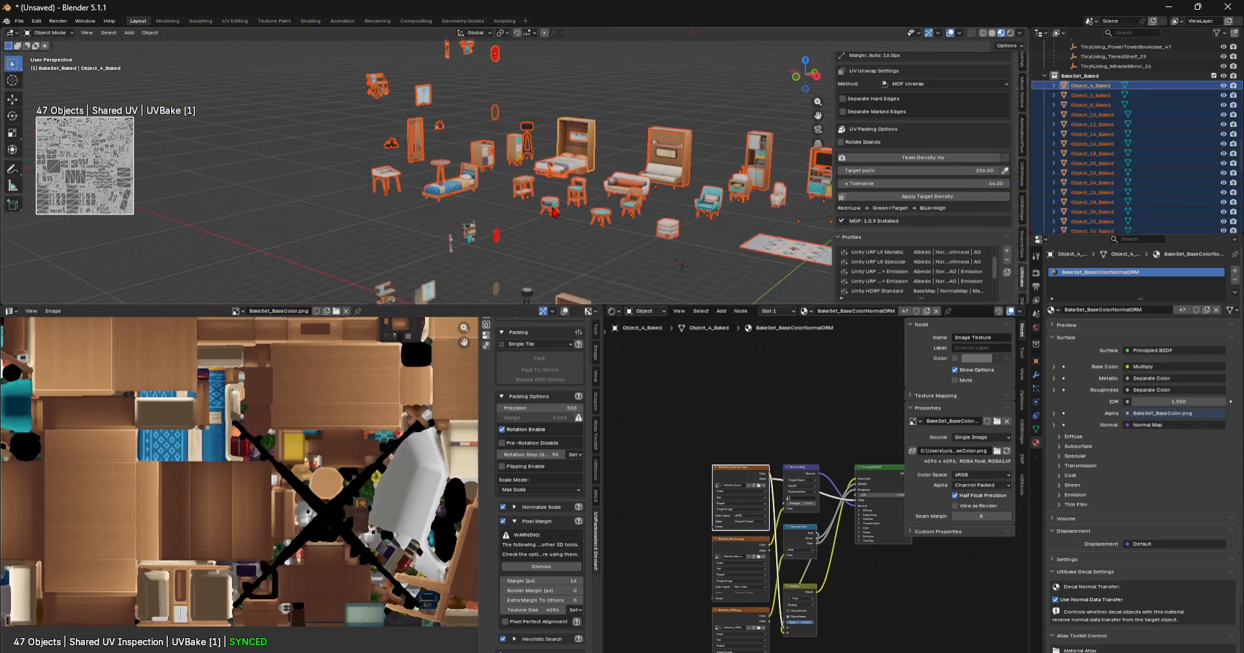
shift+middle_drag(655, 226, 534, 236)
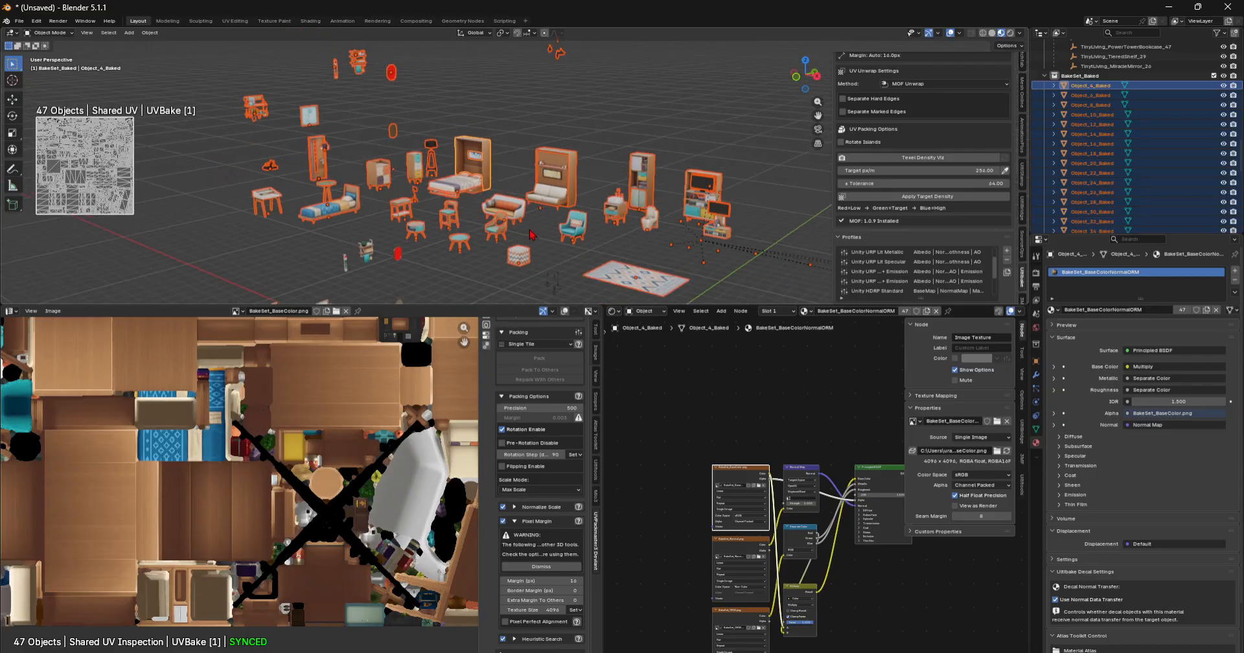